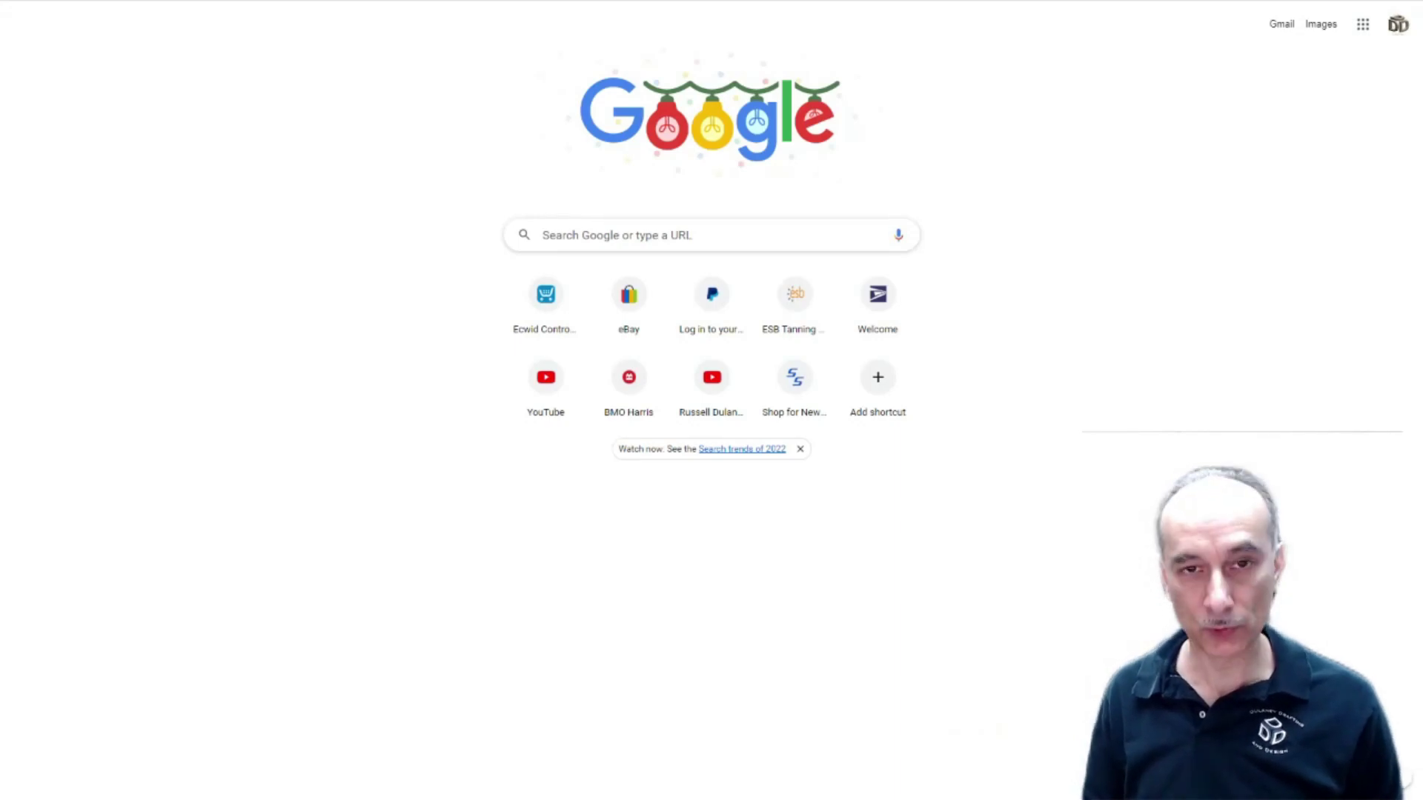
- Search Google for 'edrawings' and open the official eDrawings Viewer website from the results
{"action": "type", "text": "edrawings"}
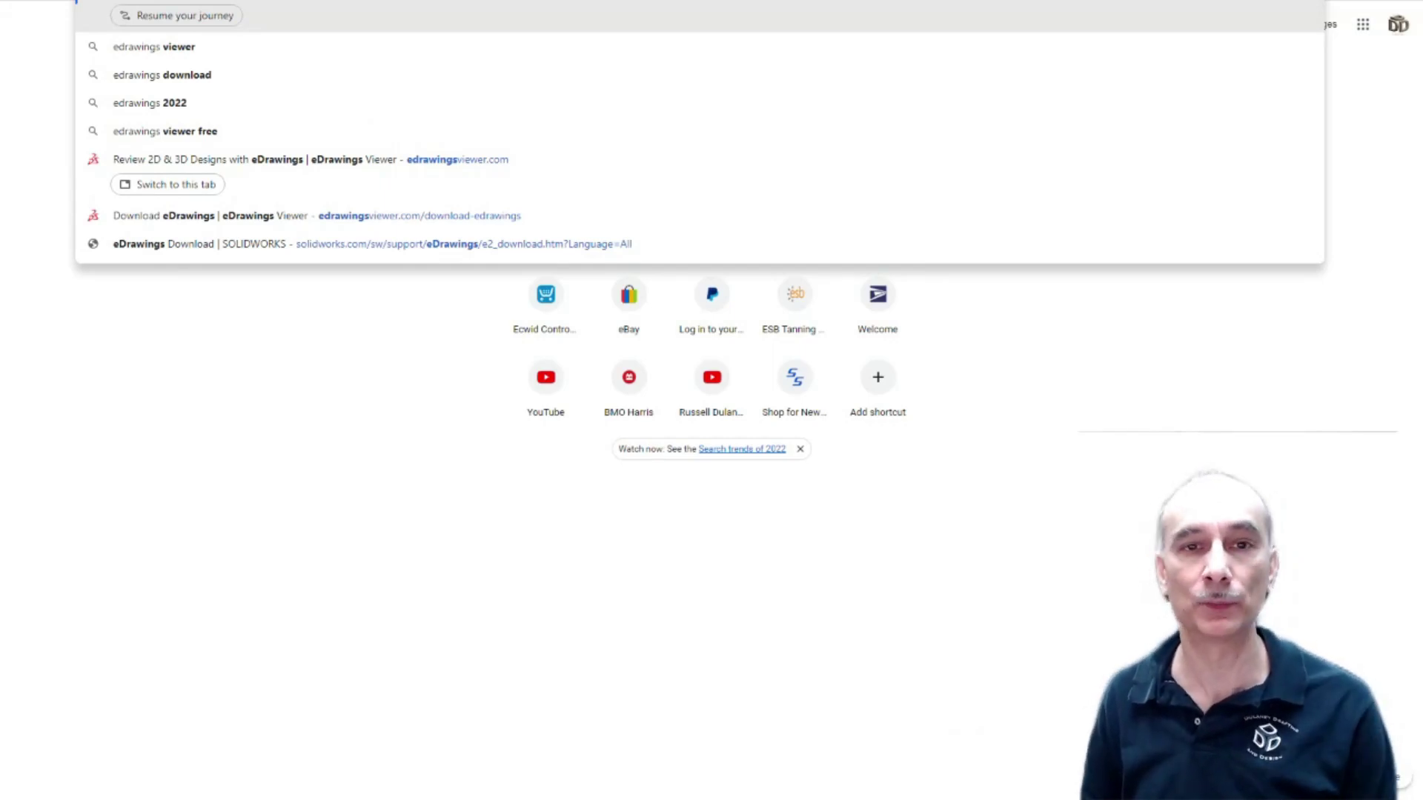
{"action": "key", "text": "Return"}
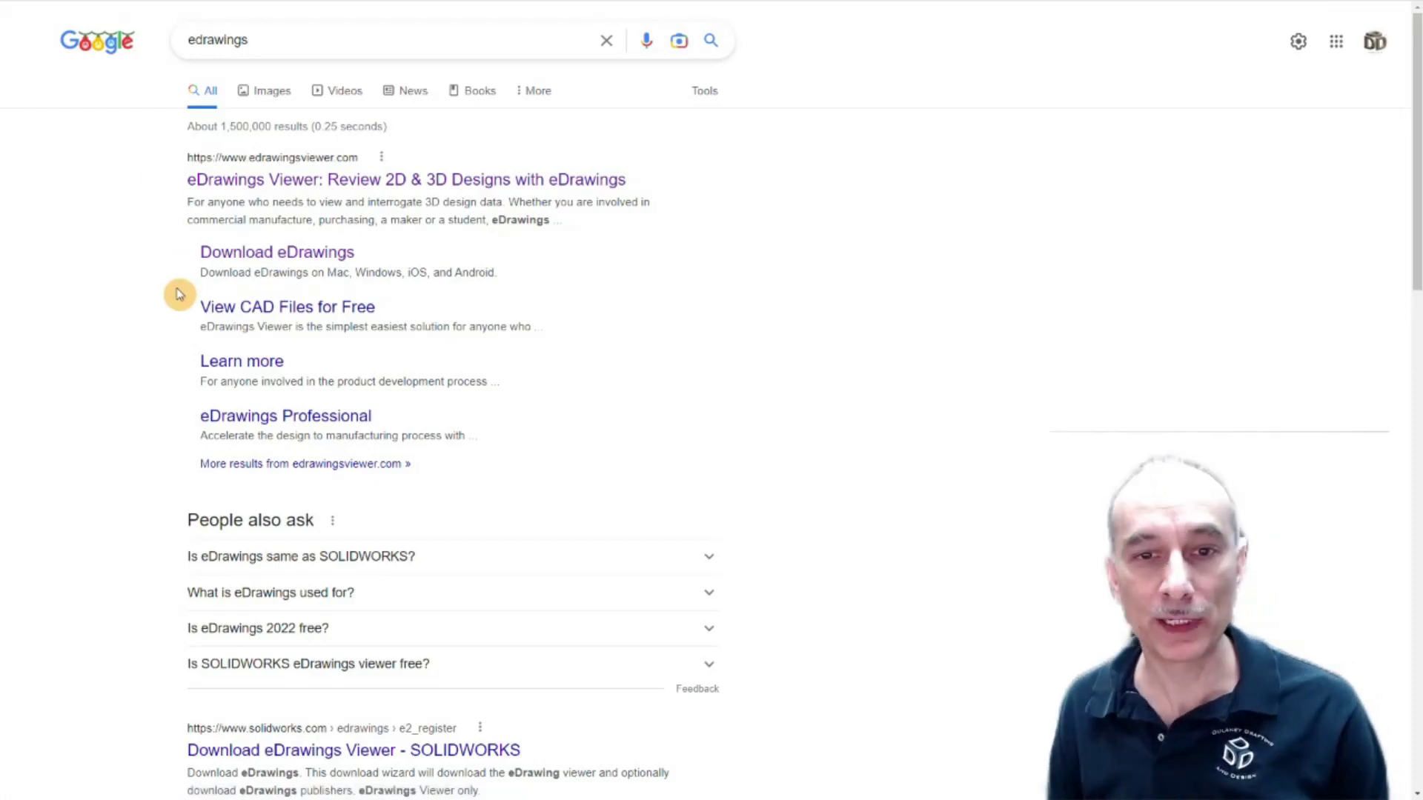
{"action": "left_click", "coordinate": [359, 181]}
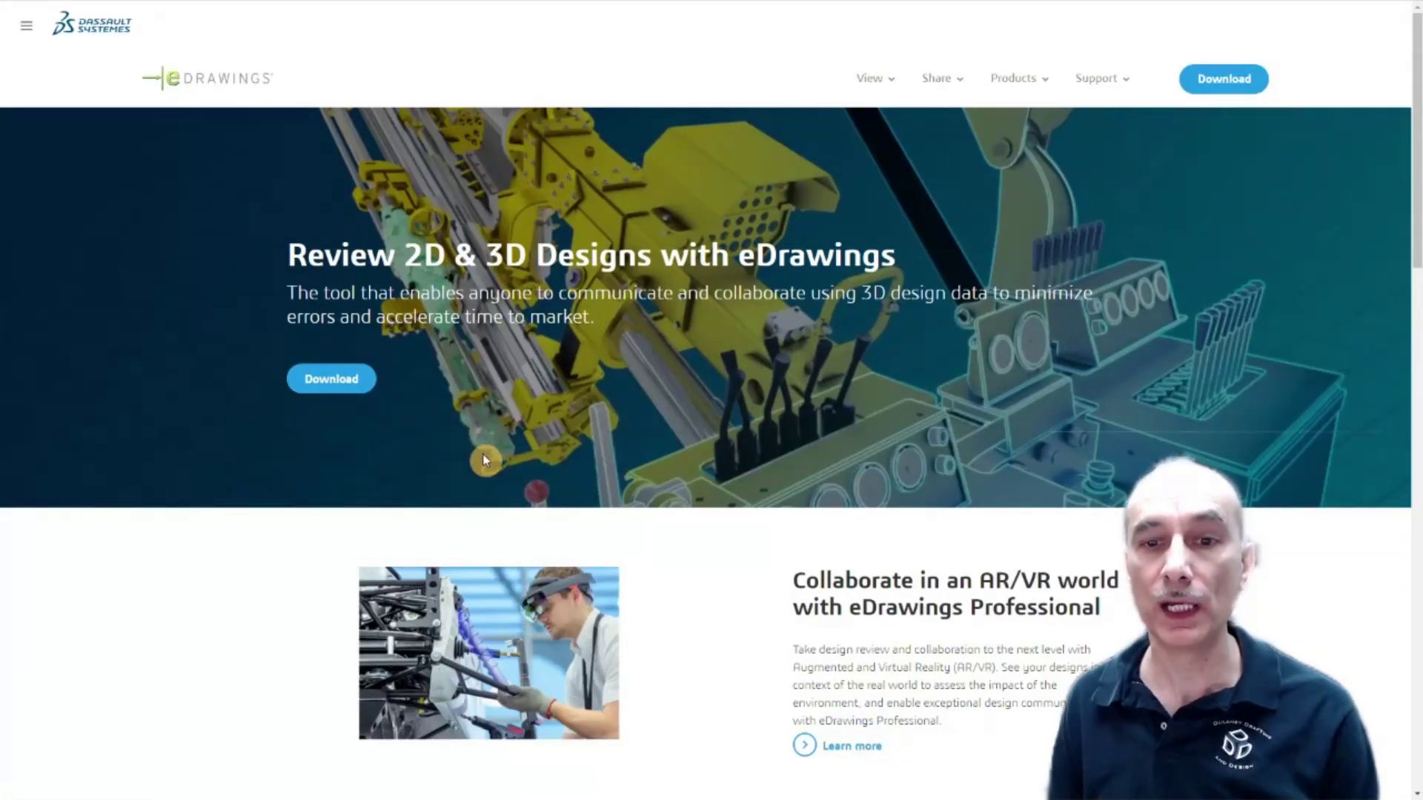
- Pick the Windows eDrawings Viewer download, choosing 'eDrawings Viewer only' without publishers, and continue
{"action": "left_click", "coordinate": [332, 381]}
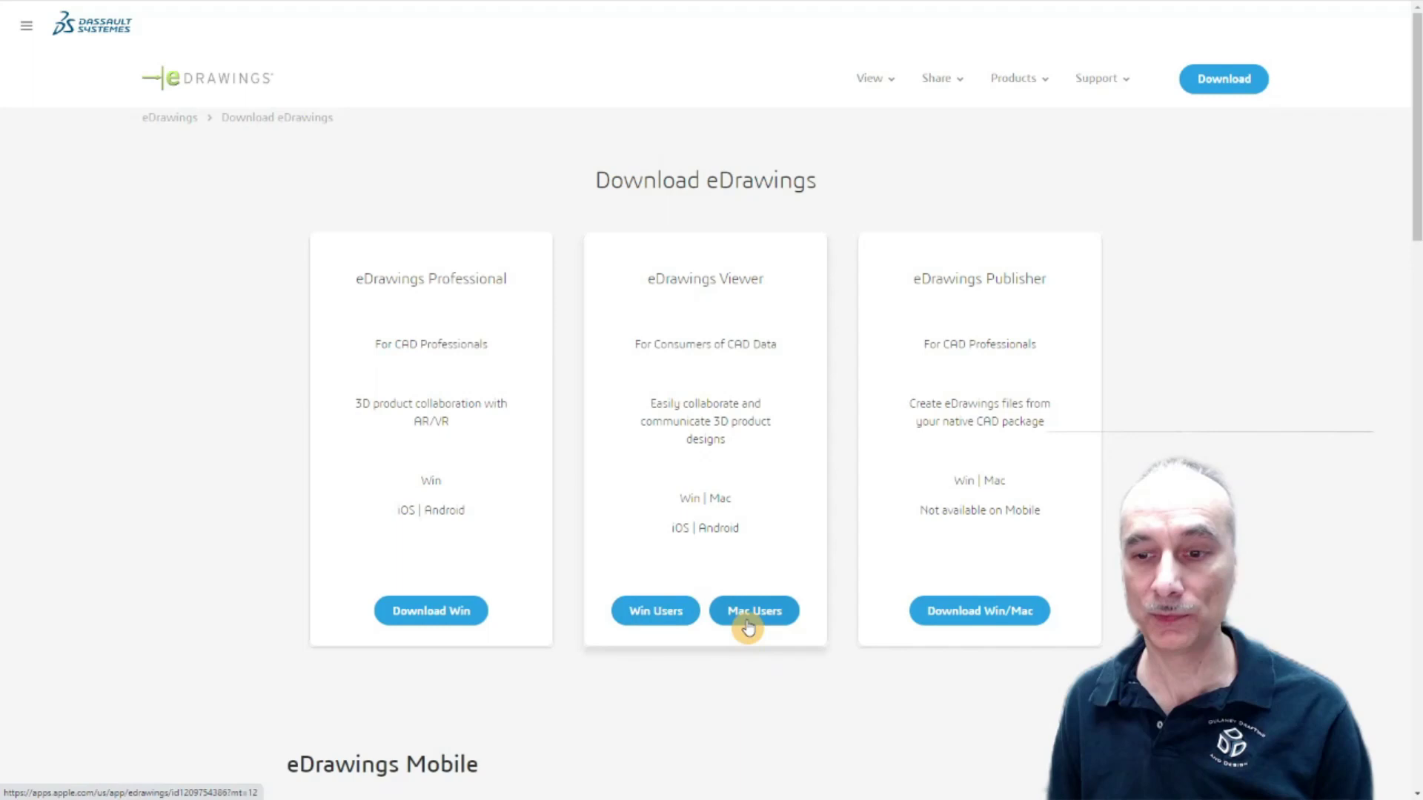
{"action": "left_click", "coordinate": [656, 612]}
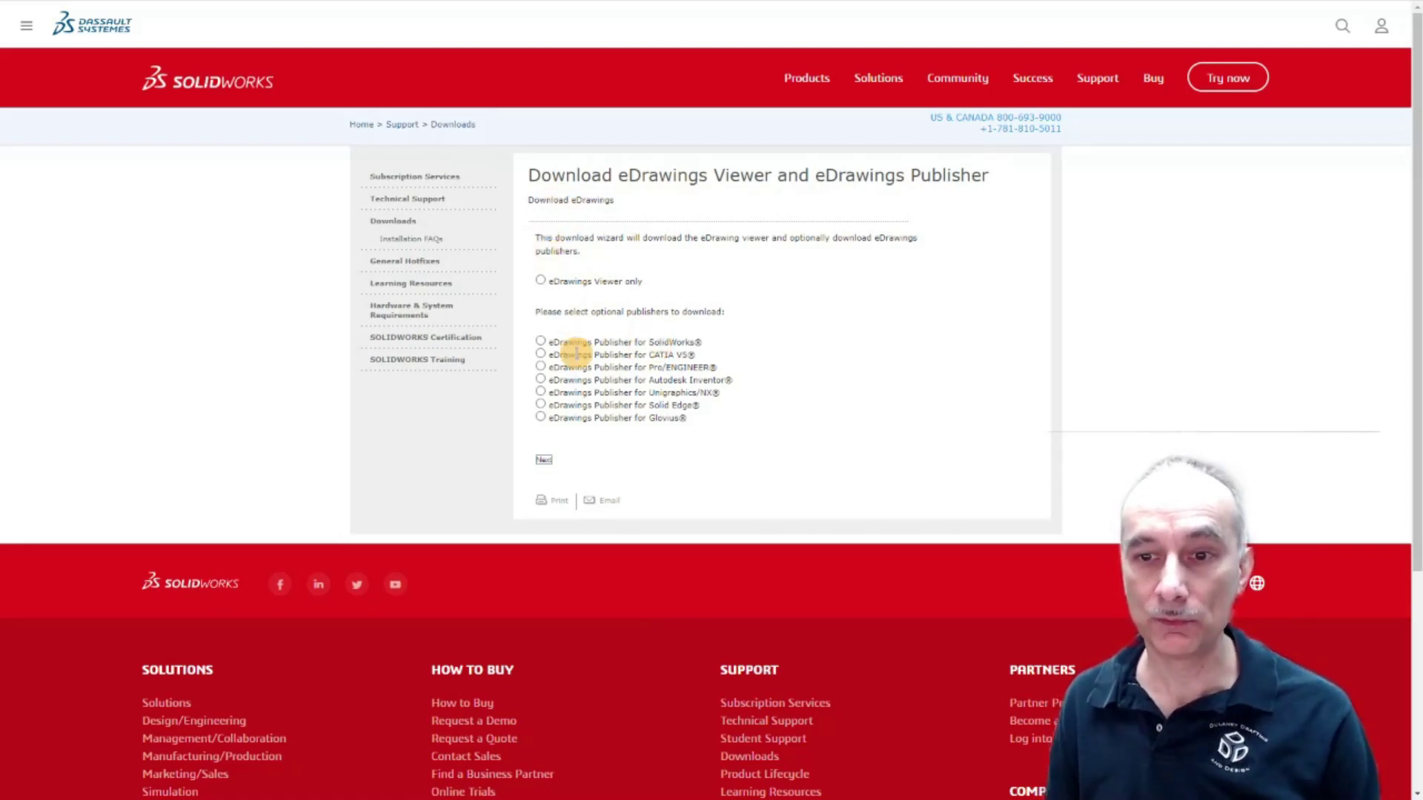
{"action": "left_click_drag", "start_coordinate": [574, 341], "coordinate": [597, 432]}
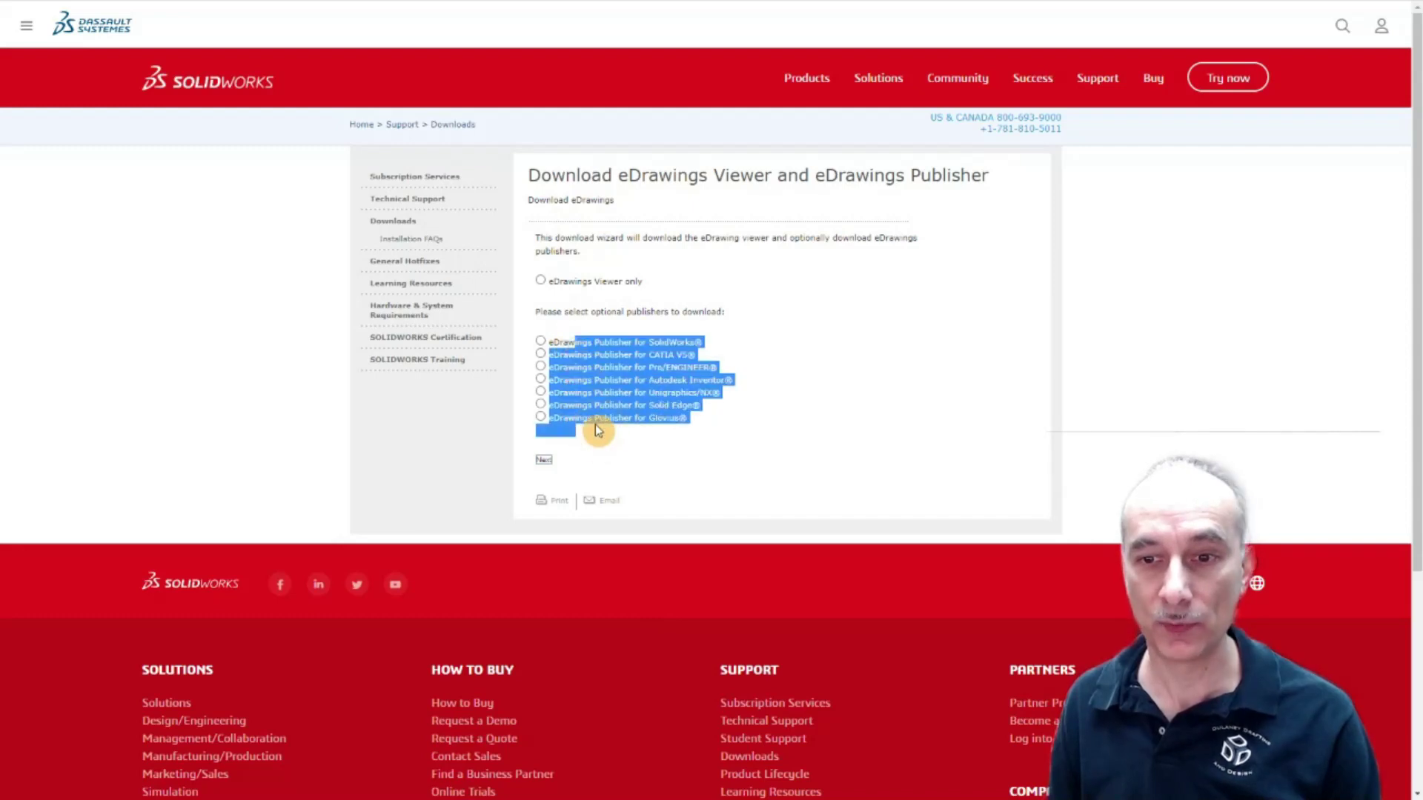
{"action": "left_click", "coordinate": [541, 283]}
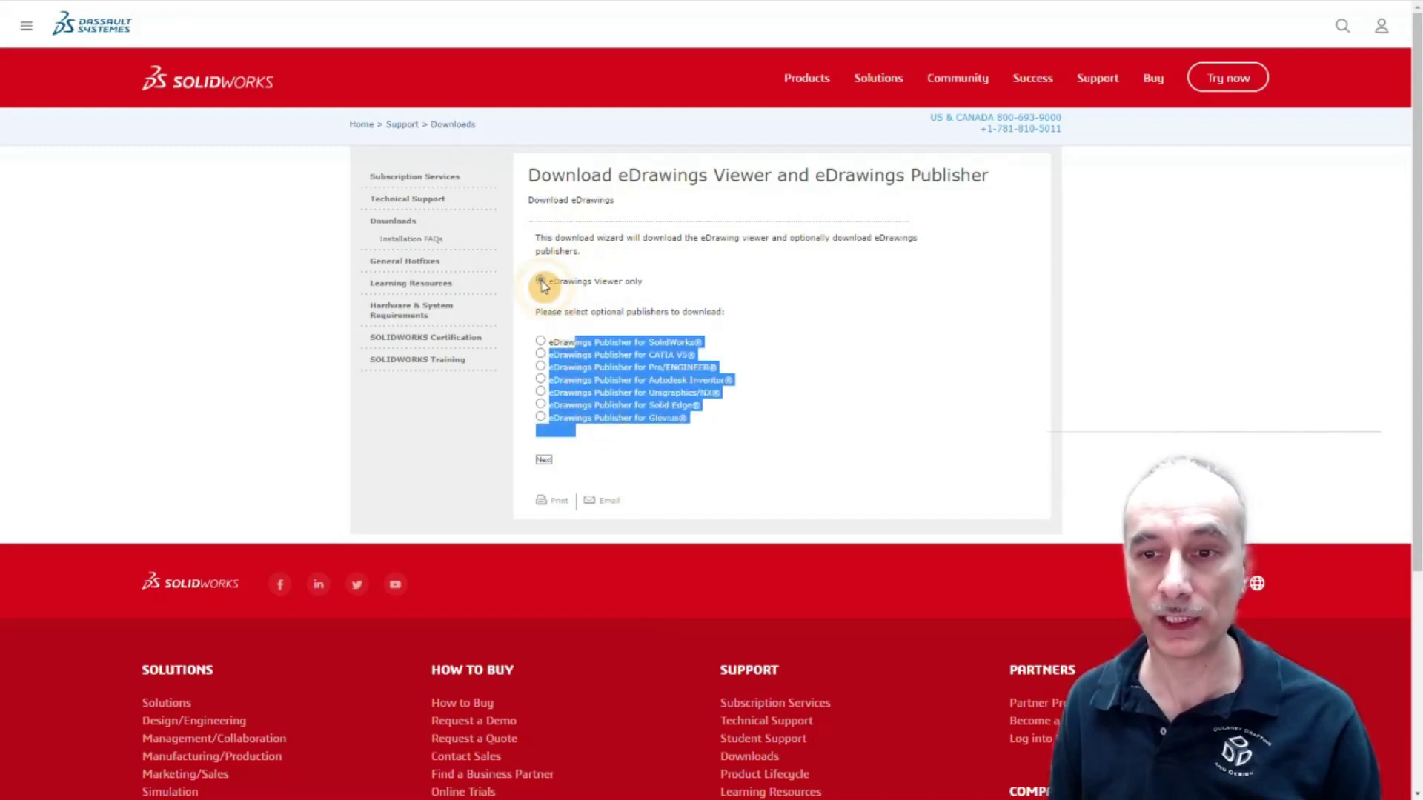
{"action": "left_click", "coordinate": [544, 460]}
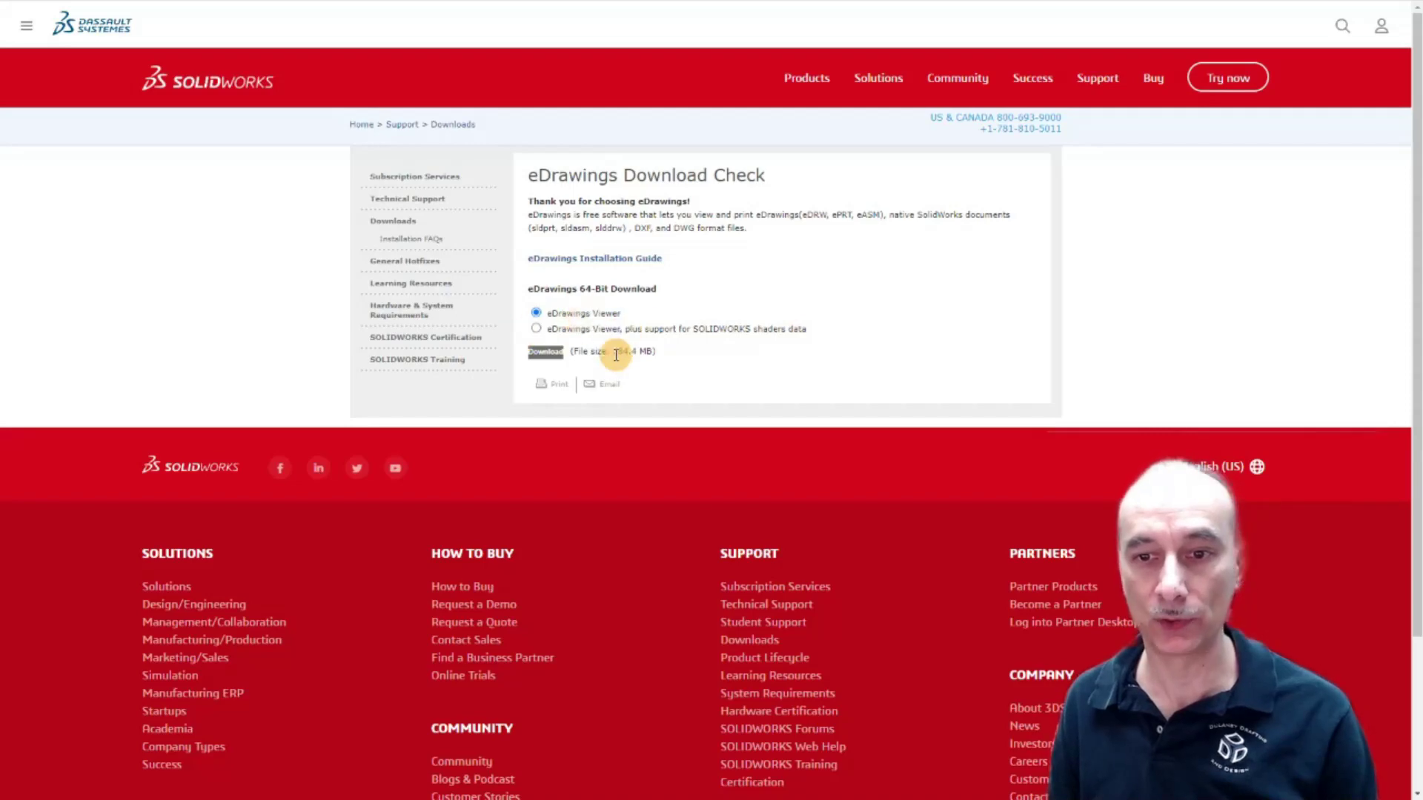
- Confirm the export eligibility statements and accept the licence agreement to download eDrawingsFullAllX64.exe
{"action": "left_click", "coordinate": [551, 357]}
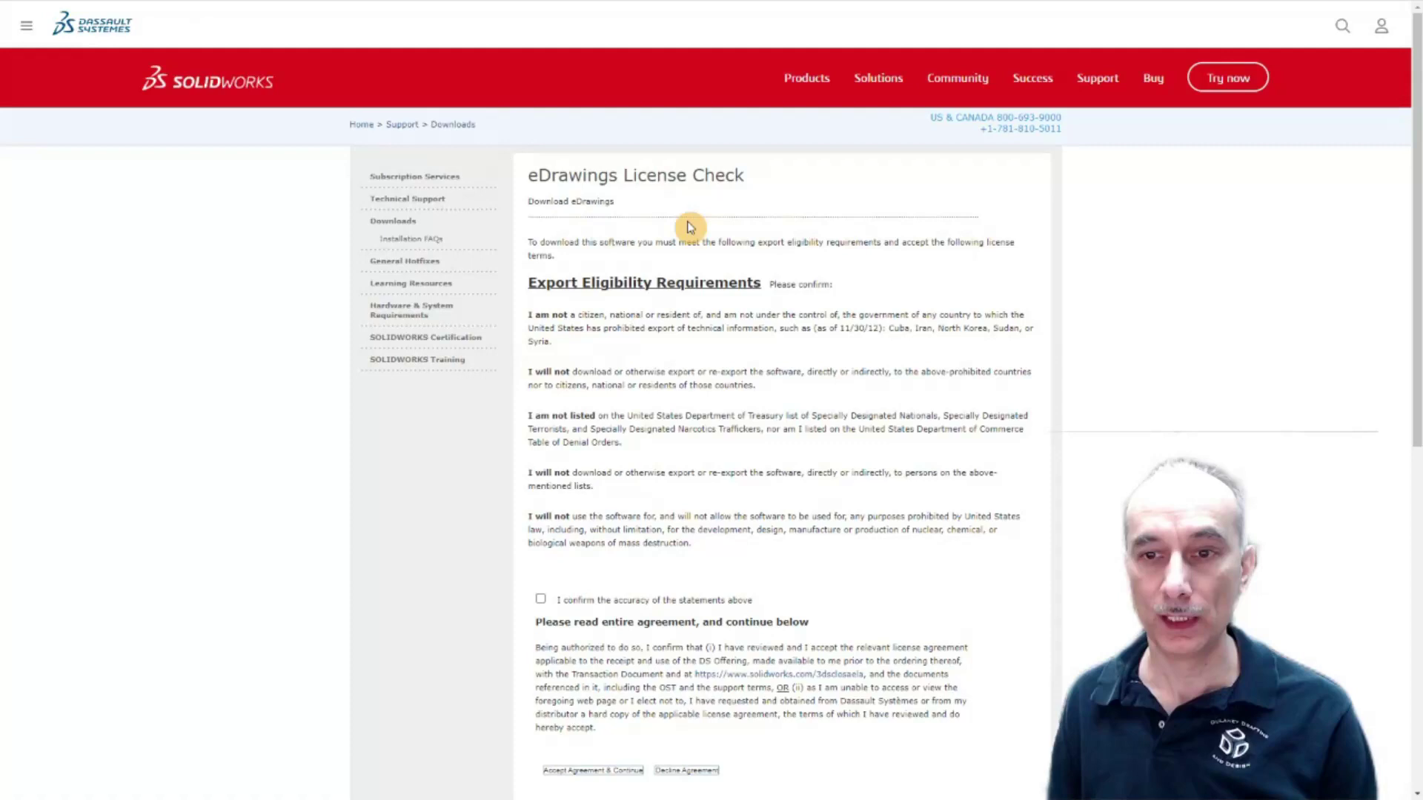
{"action": "scroll", "coordinate": [763, 231], "scroll_direction": "down", "scroll_amount": 2}
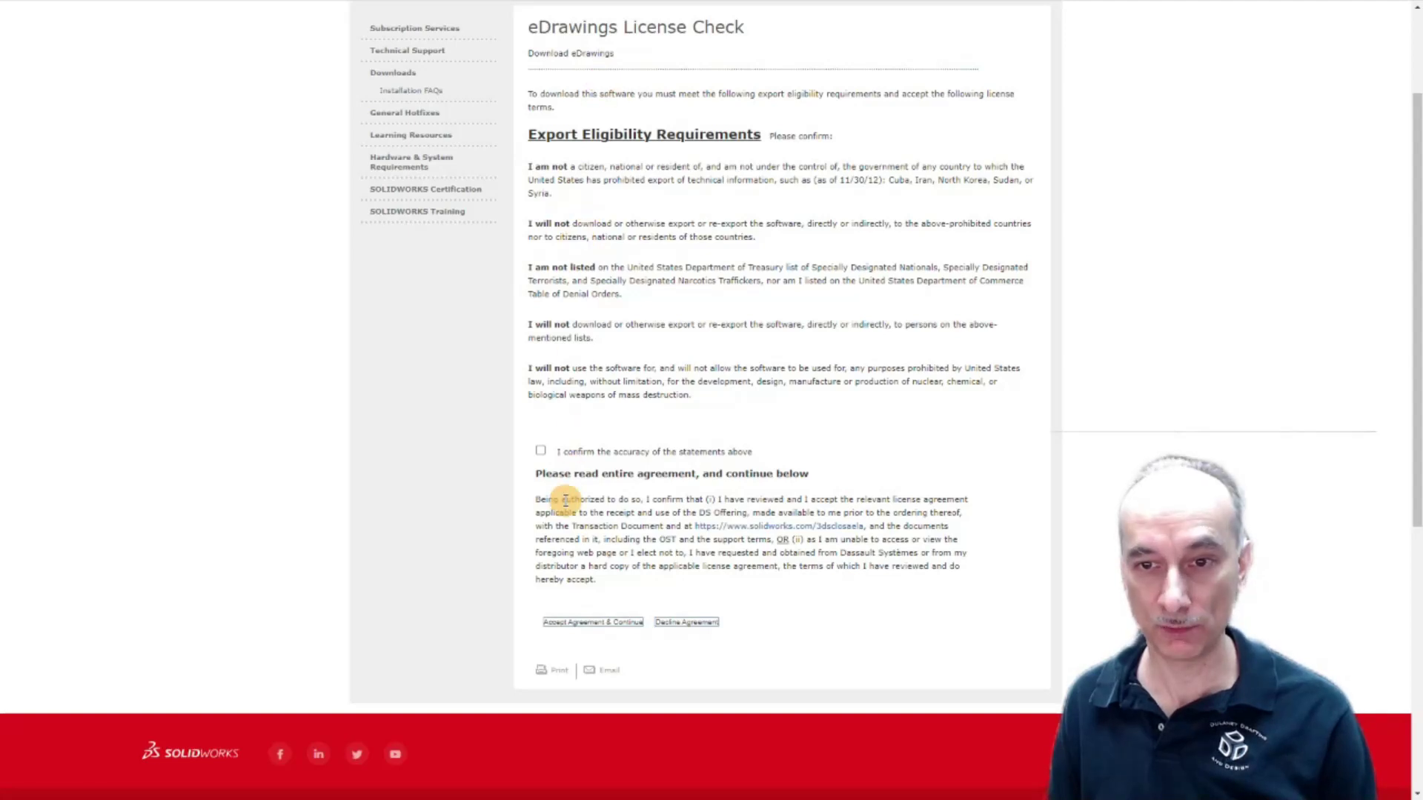
{"action": "left_click", "coordinate": [542, 453]}
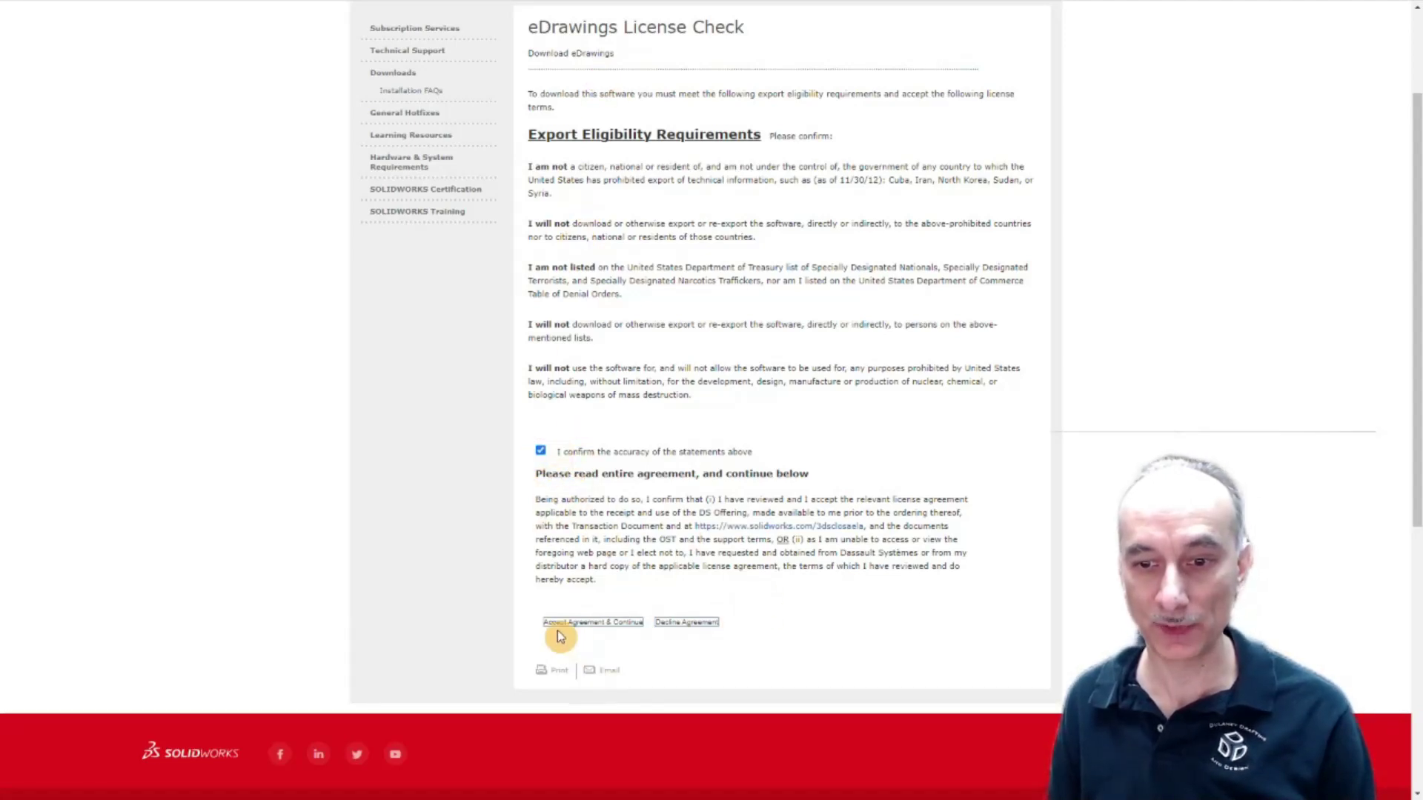
{"action": "left_click", "coordinate": [607, 624]}
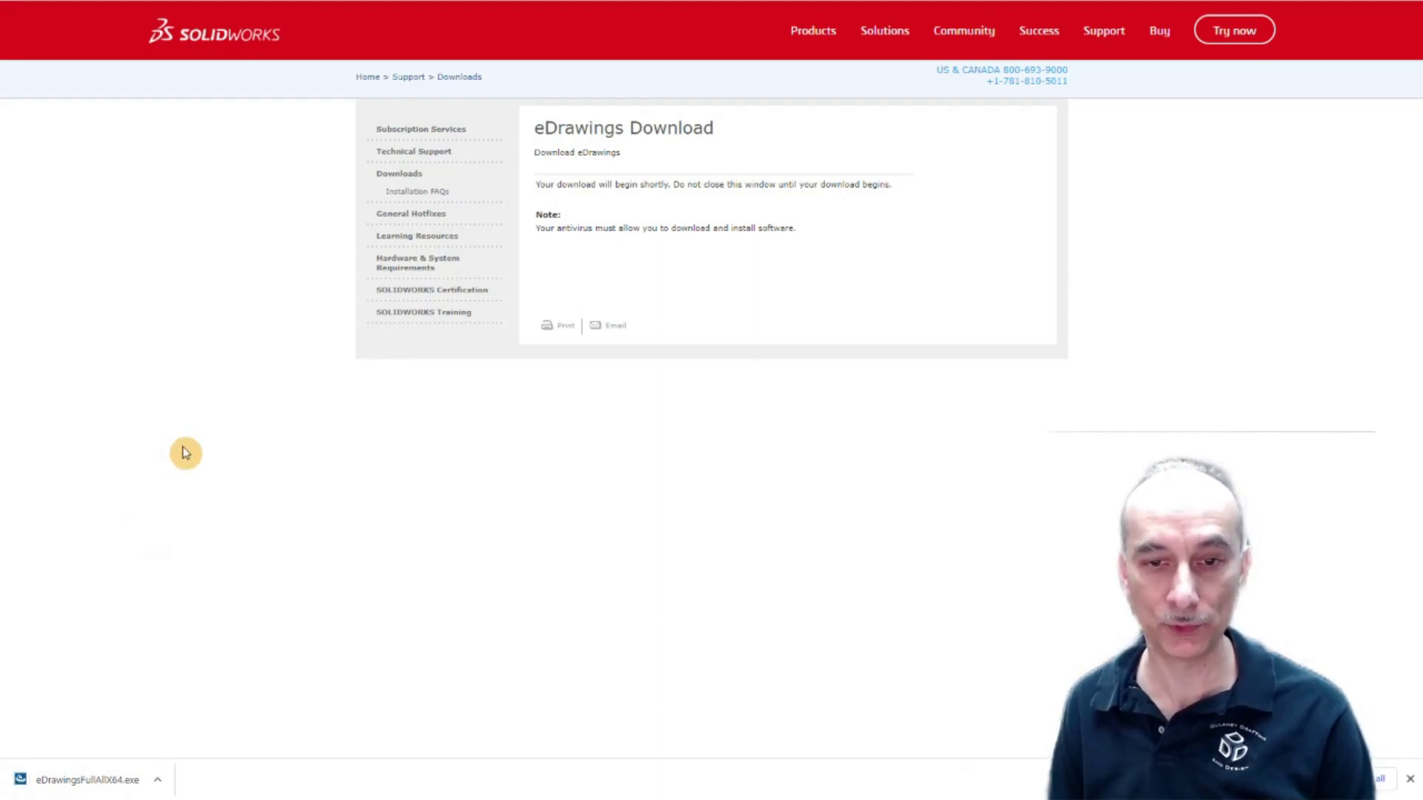
- Run the eDrawings installer, skip the licence key, install, and finish with eDrawings launching
{"action": "left_click", "coordinate": [93, 785]}
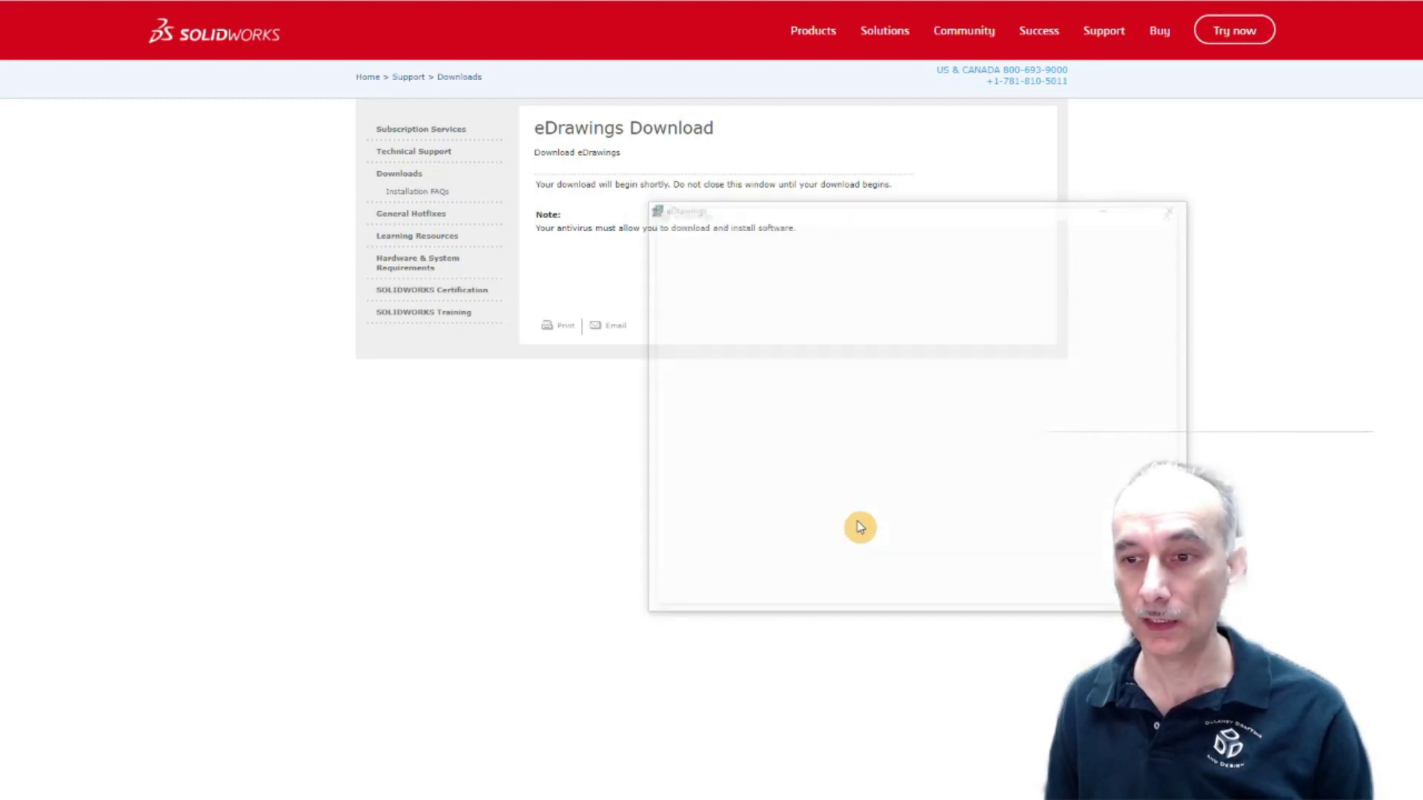
{"action": "left_click_drag", "start_coordinate": [940, 216], "coordinate": [616, 210]}
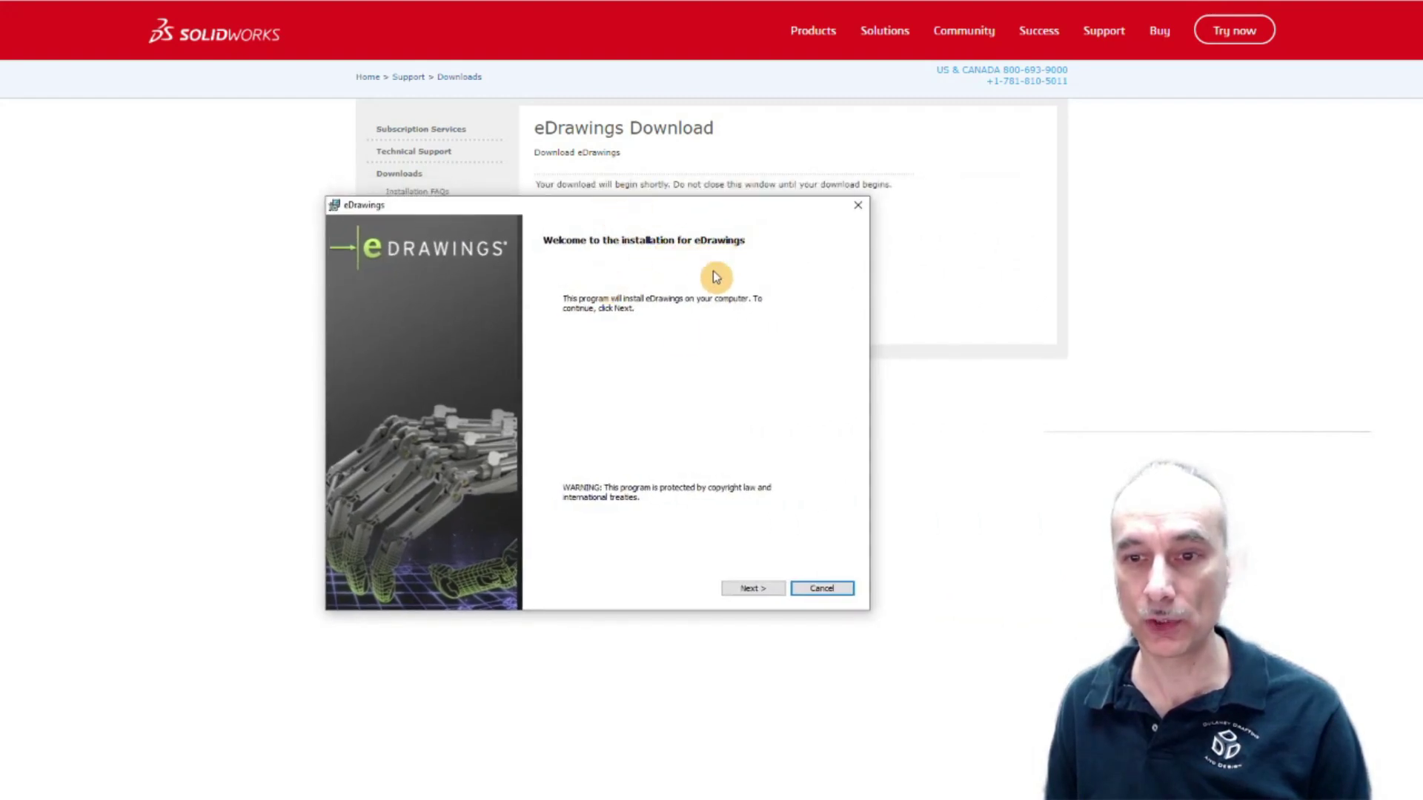
{"action": "left_click", "coordinate": [763, 591]}
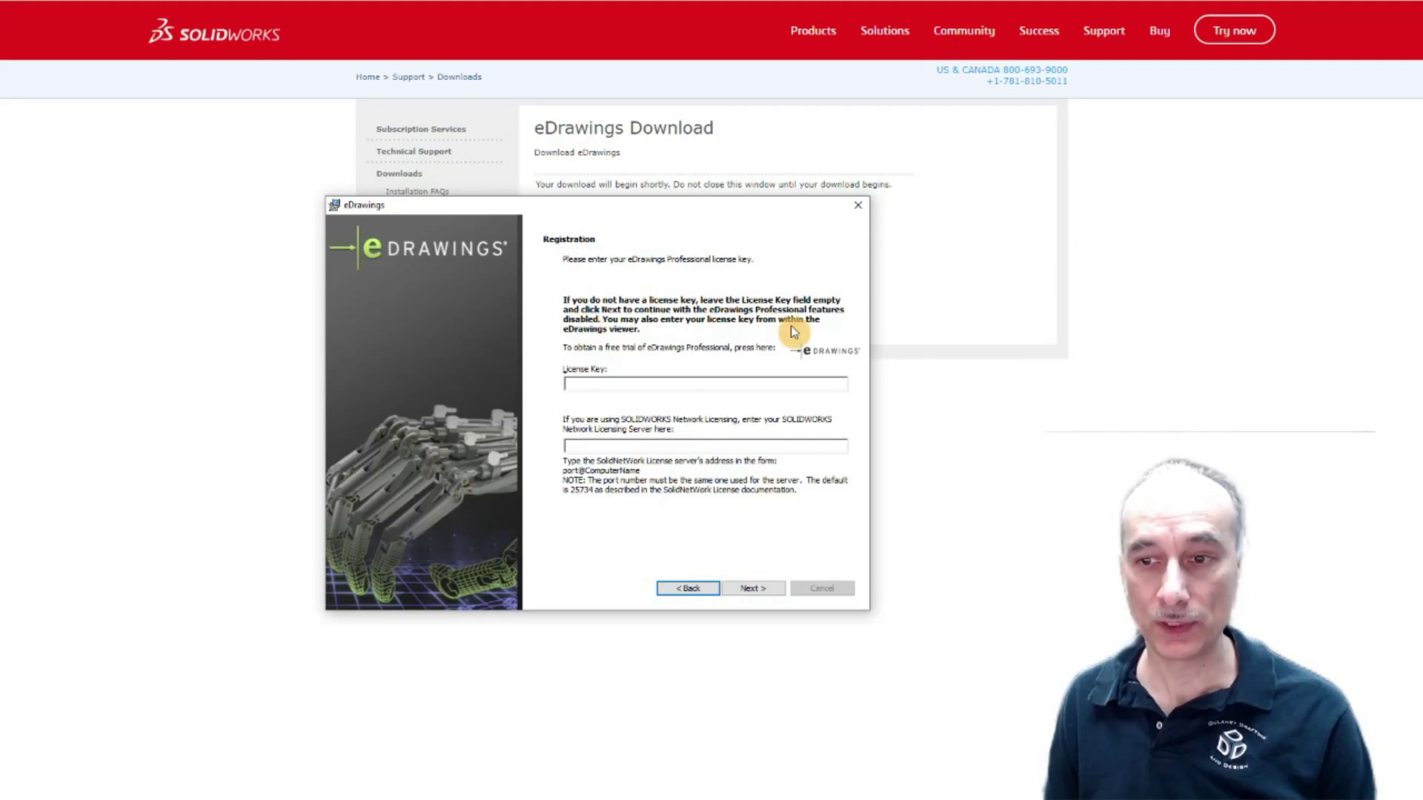
{"action": "left_click", "coordinate": [763, 592]}
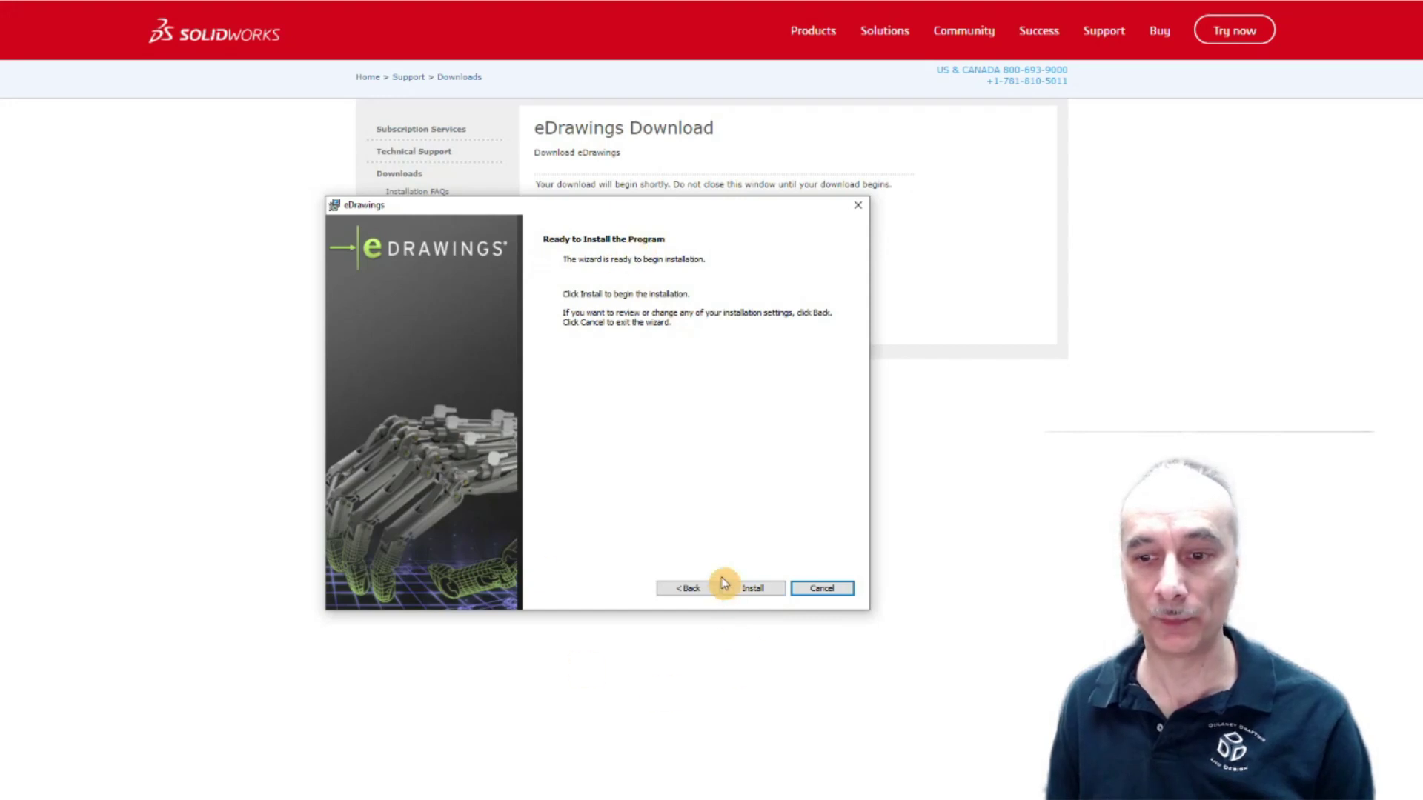
{"action": "left_click", "coordinate": [754, 589]}
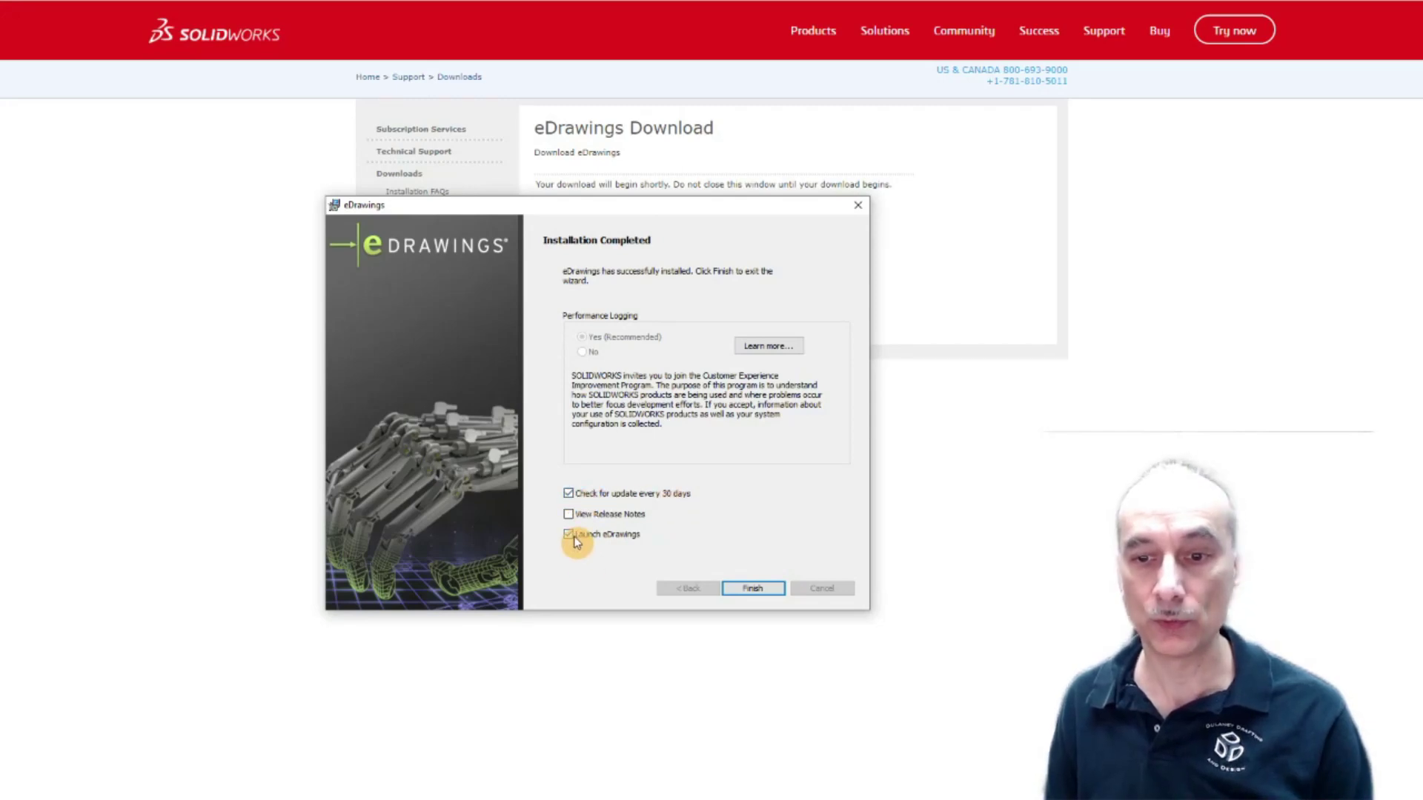
{"action": "left_click", "coordinate": [752, 591]}
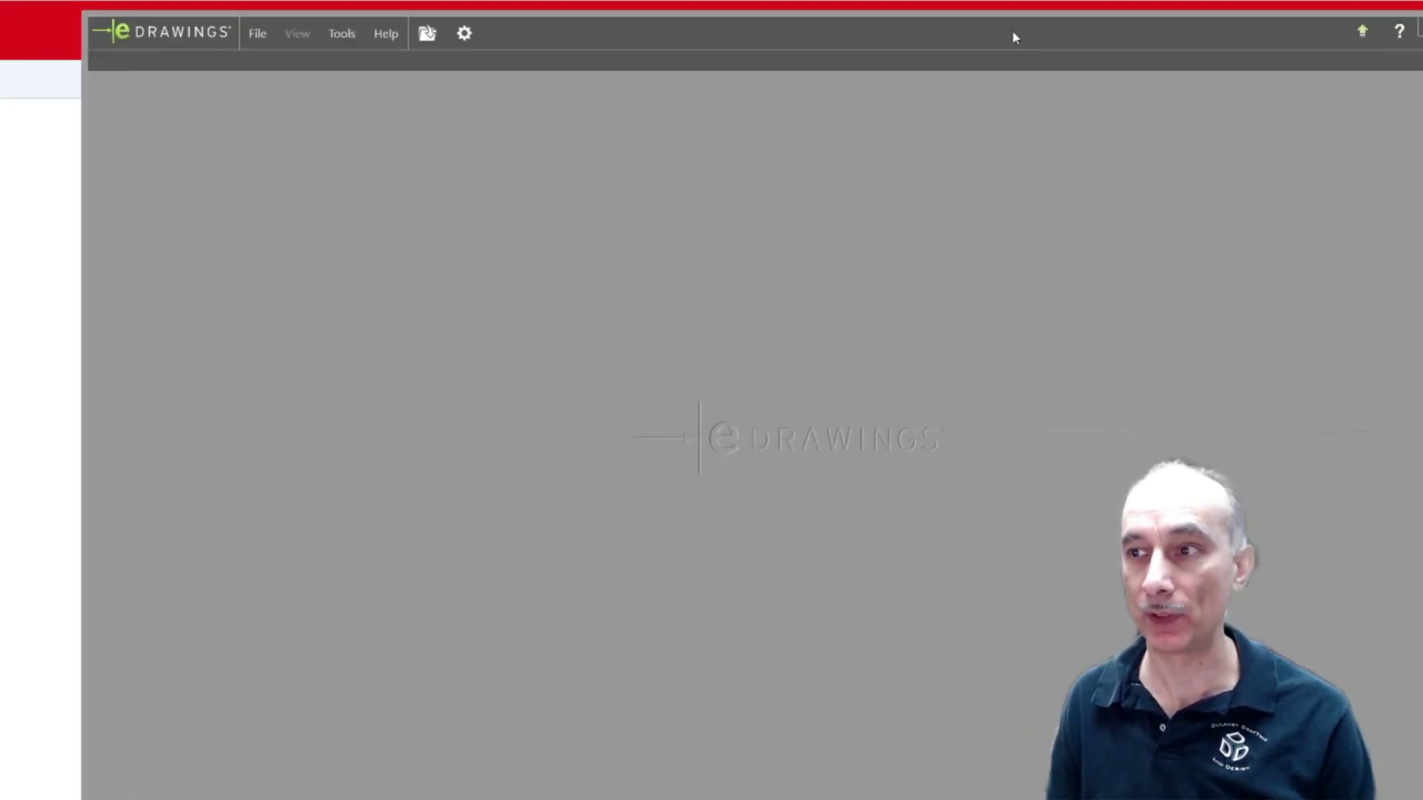
- Drag the empty eDrawings window to fill the screen and look through the File and Help menus
{"action": "left_click_drag", "start_coordinate": [1014, 37], "coordinate": [934, 25]}
{"action": "left_click", "coordinate": [864, 76]}
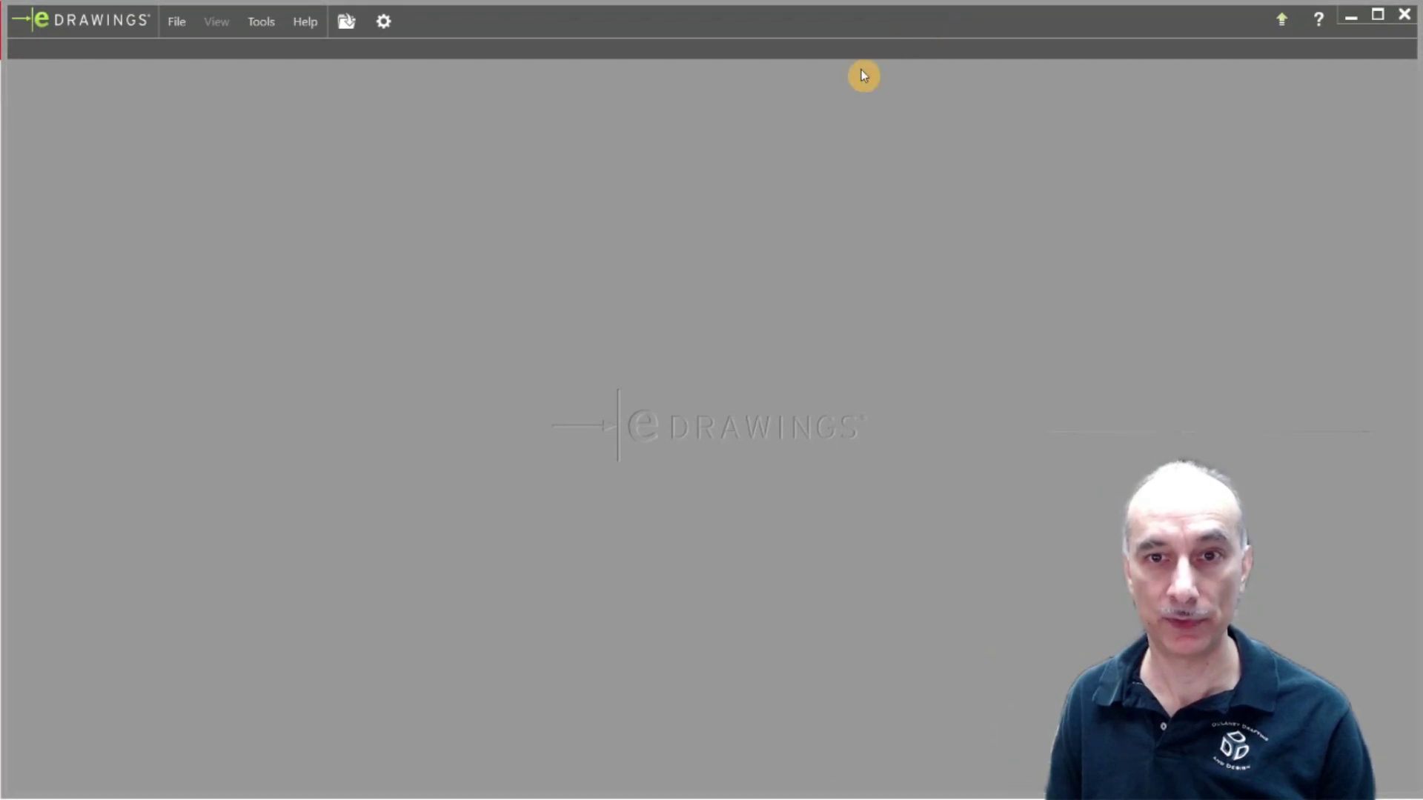
{"action": "left_click", "coordinate": [175, 23]}
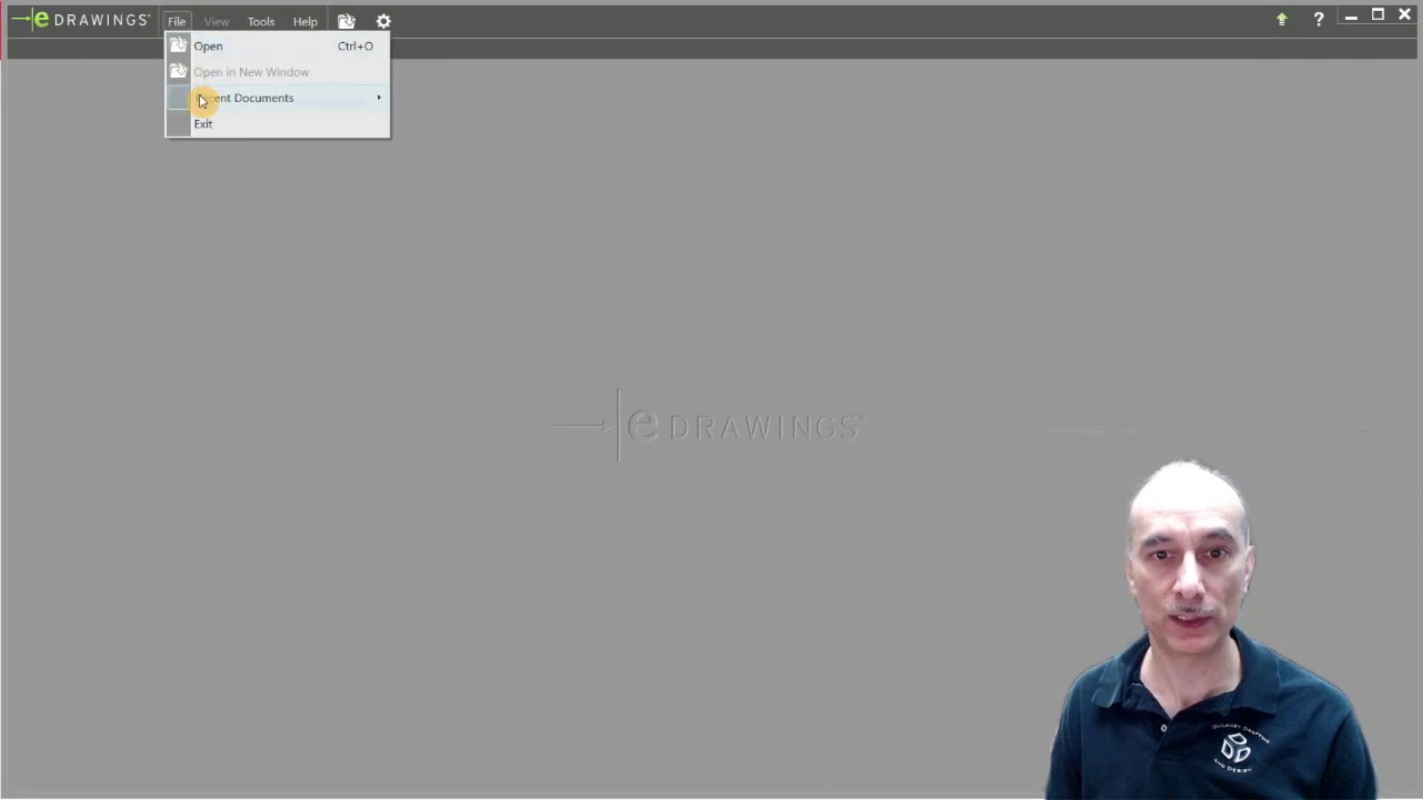
{"action": "mouse_move", "coordinate": [284, 28]}
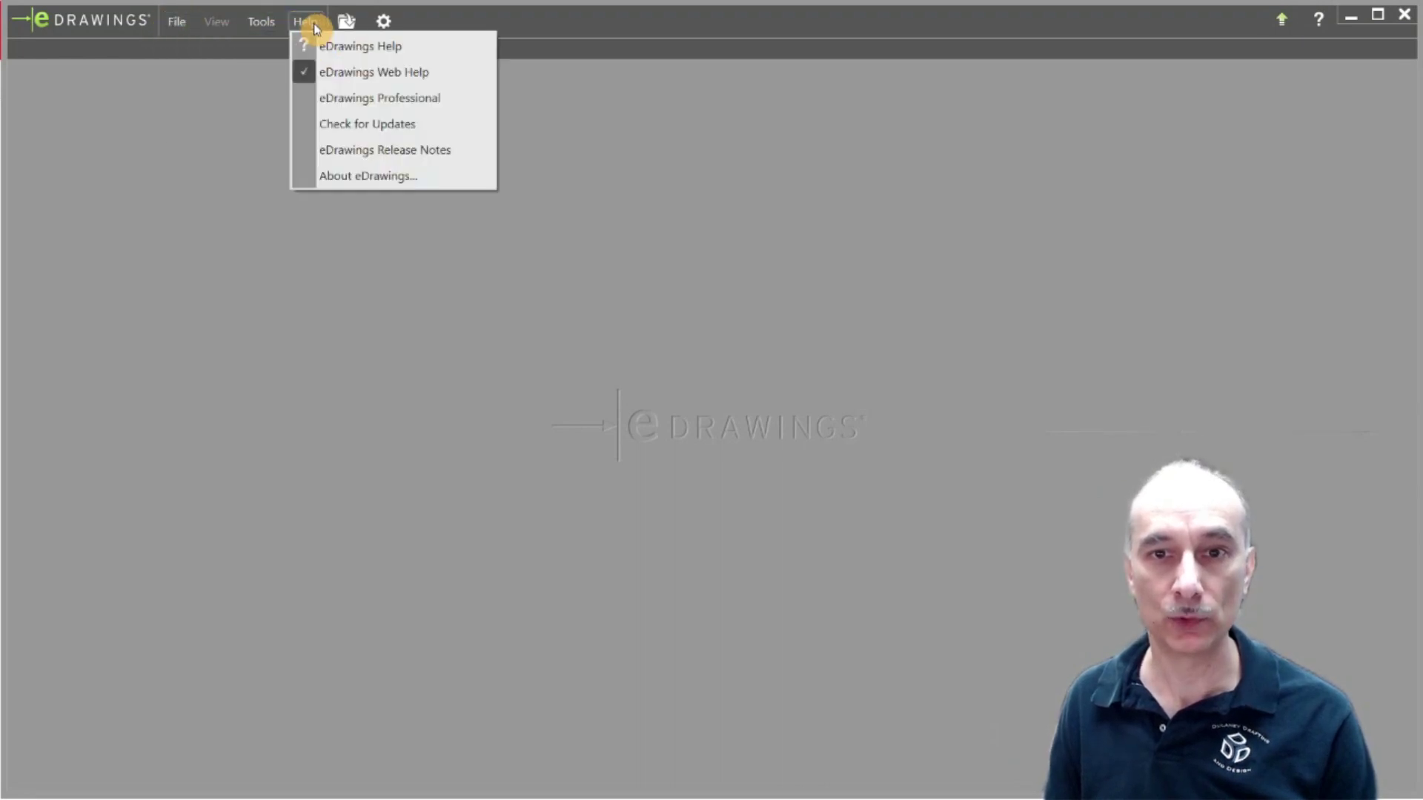
{"action": "left_click", "coordinate": [546, 29]}
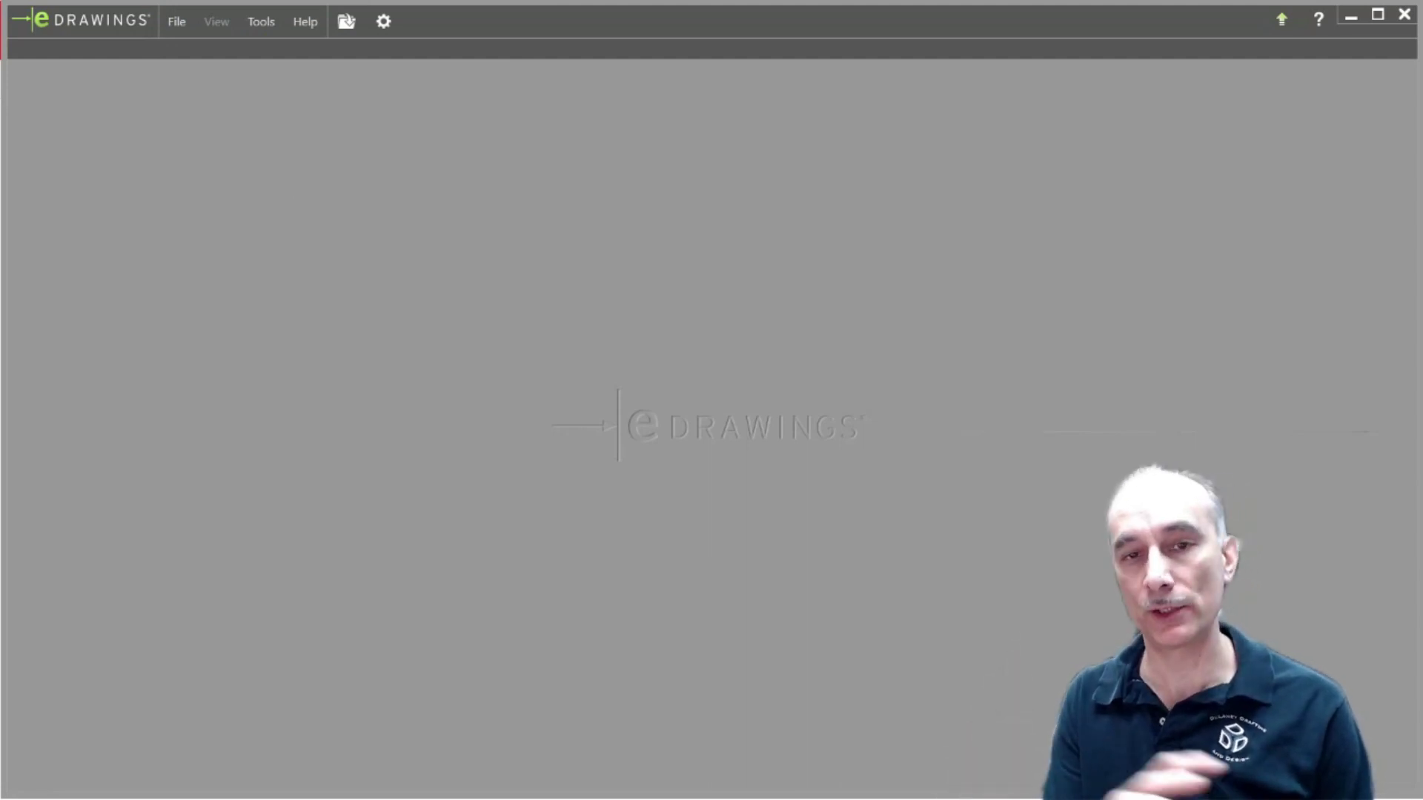
- Open DDD_ONLY.EPRT from the Graphics folder to display the orange DDD model
{"action": "left_click", "coordinate": [344, 29]}
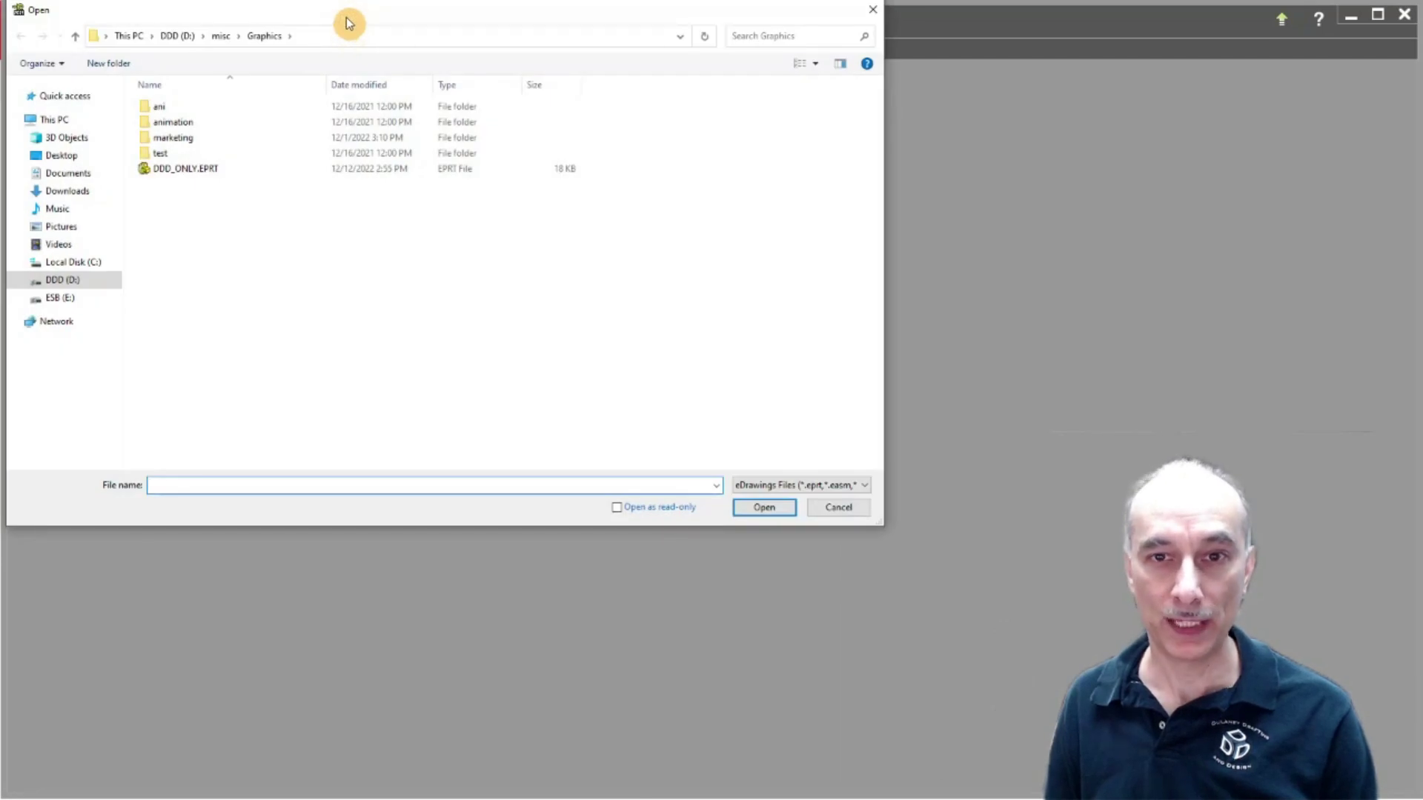
{"action": "double_click", "coordinate": [187, 171]}
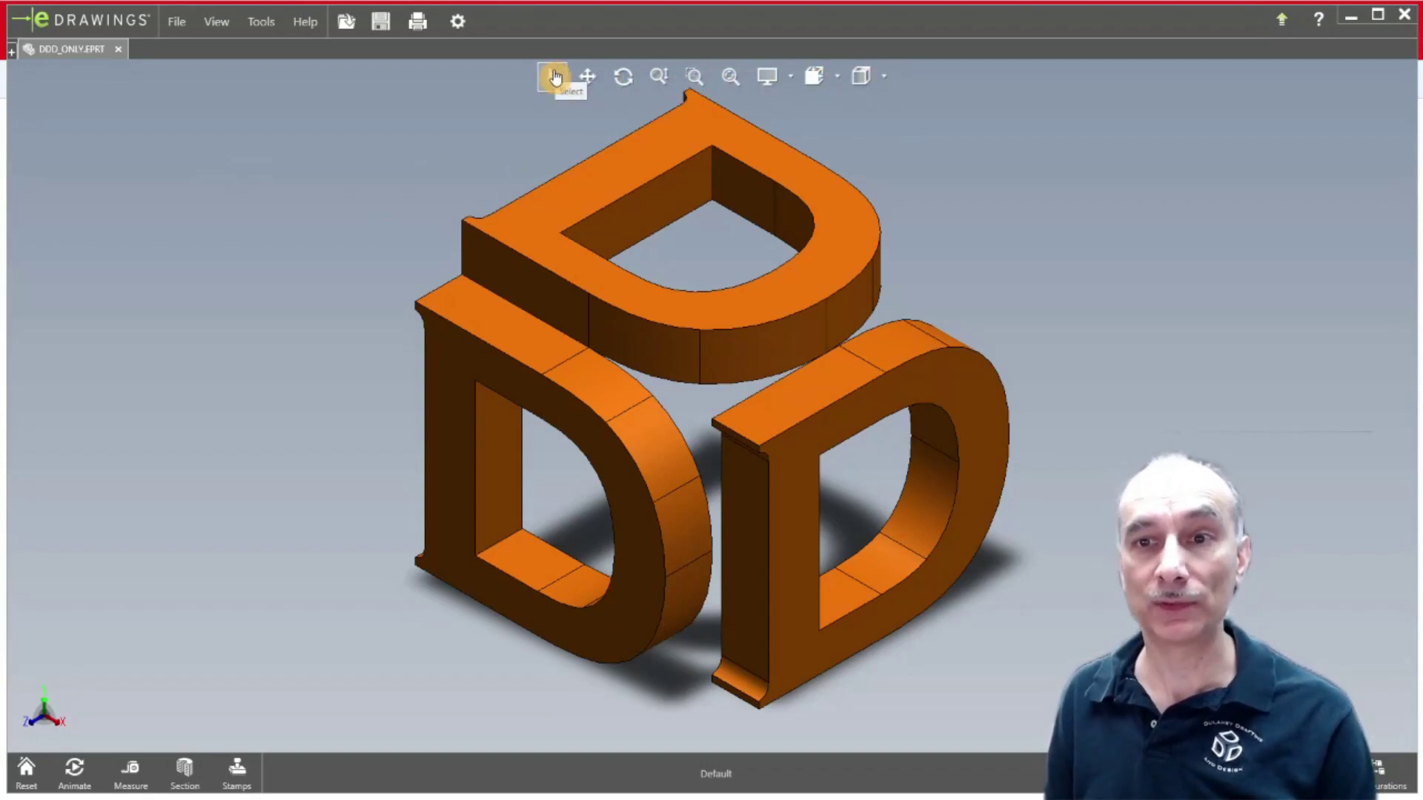
- Select top and front faces of the upper D, then pan the model slightly left
{"action": "left_click", "coordinate": [558, 208]}
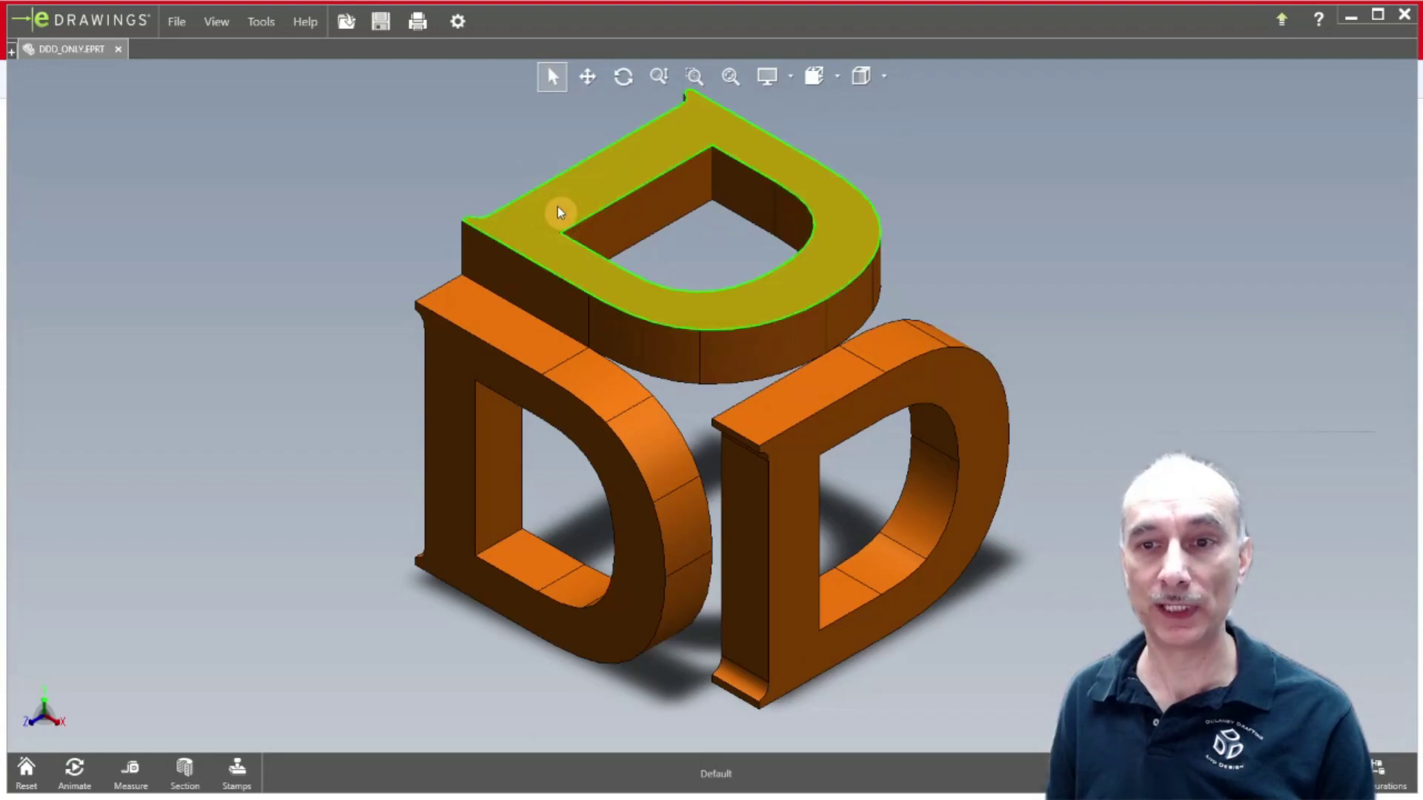
{"action": "left_click", "coordinate": [472, 337]}
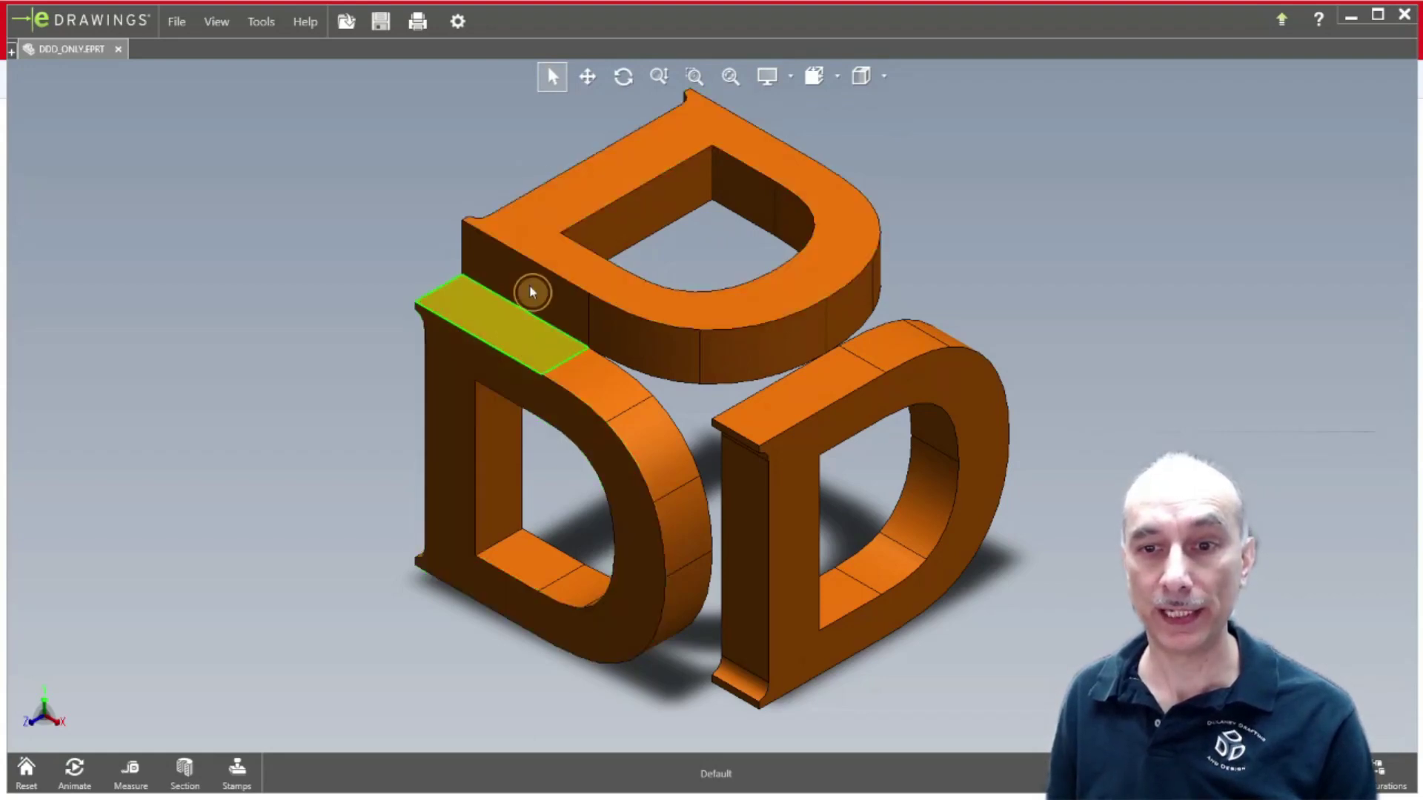
{"action": "left_click", "coordinate": [540, 224]}
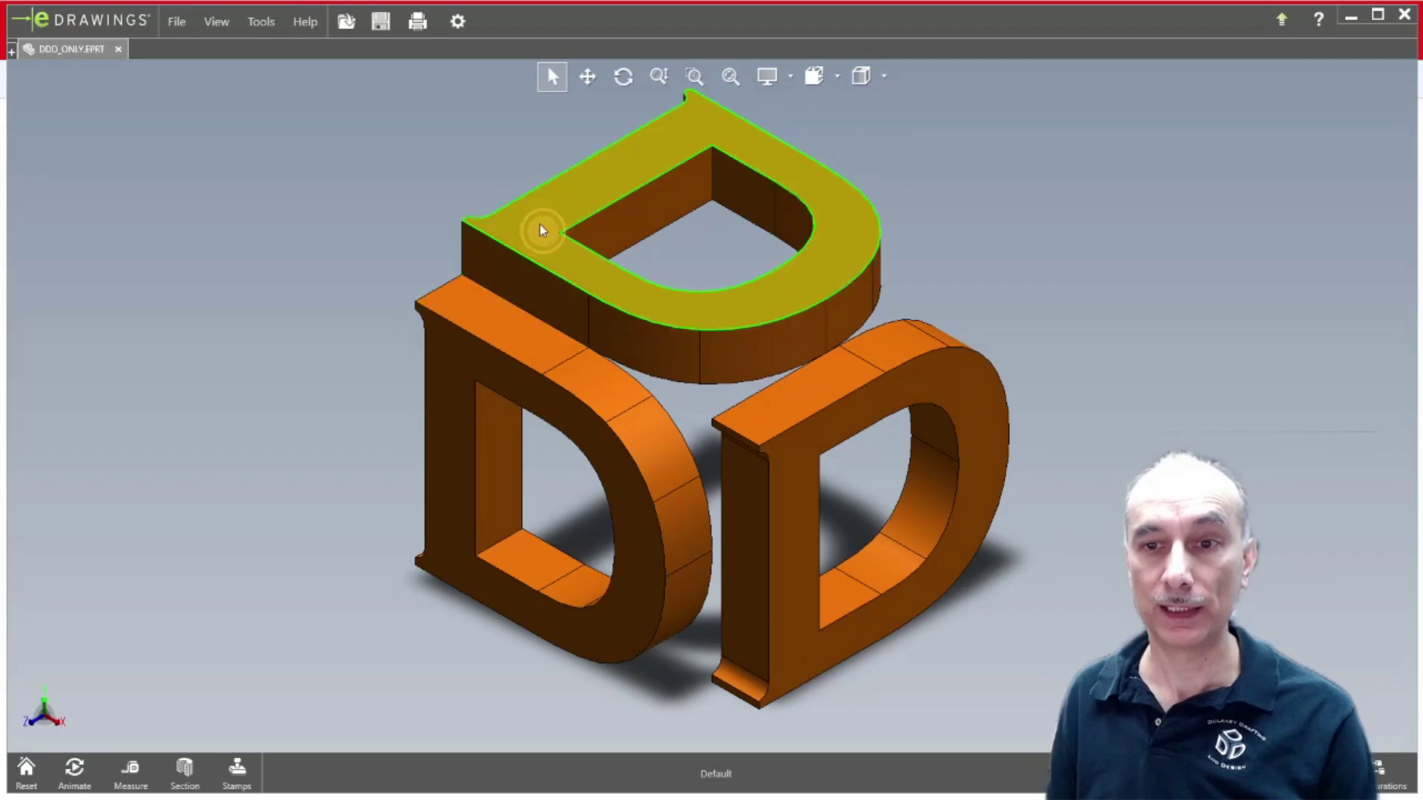
{"action": "left_click", "coordinate": [635, 344]}
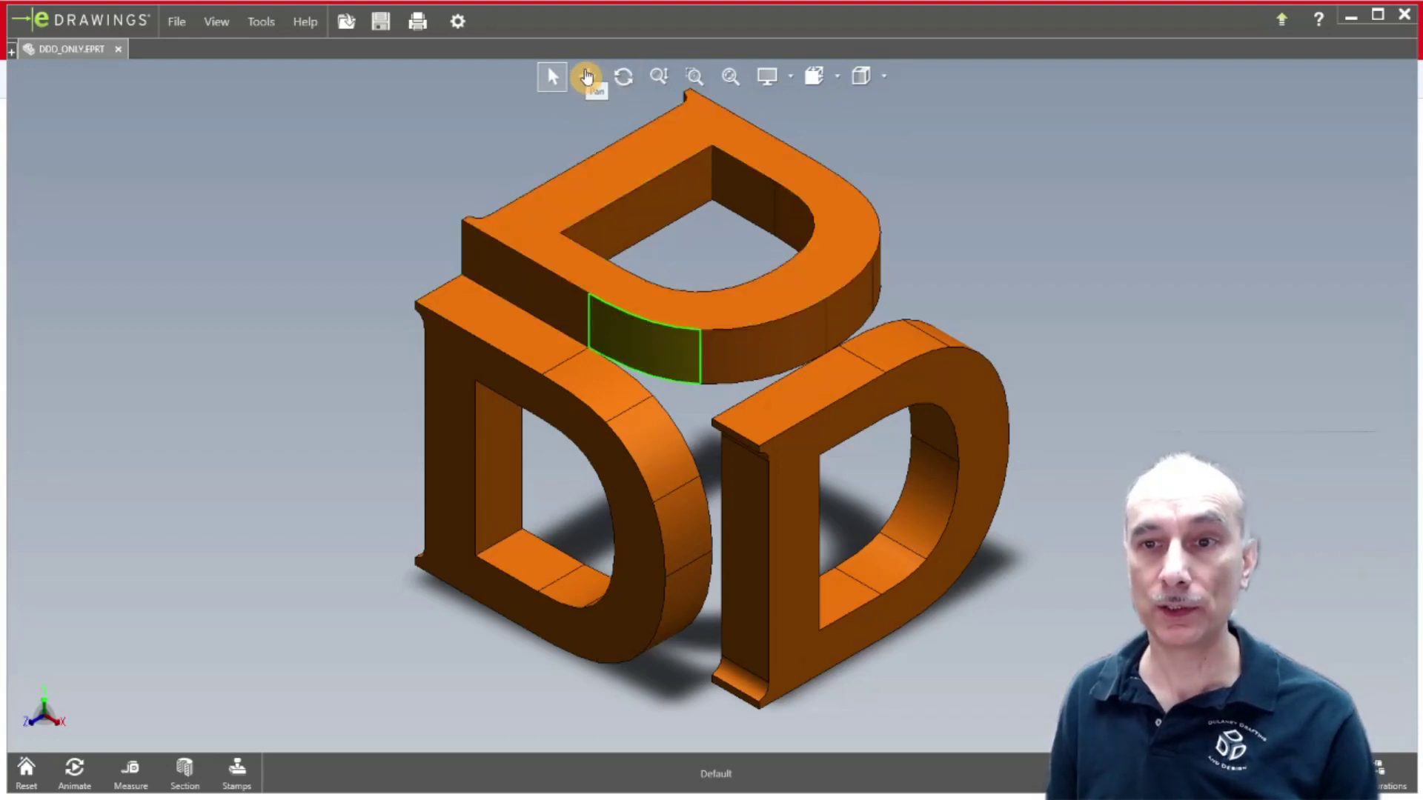
{"action": "left_click", "coordinate": [586, 76]}
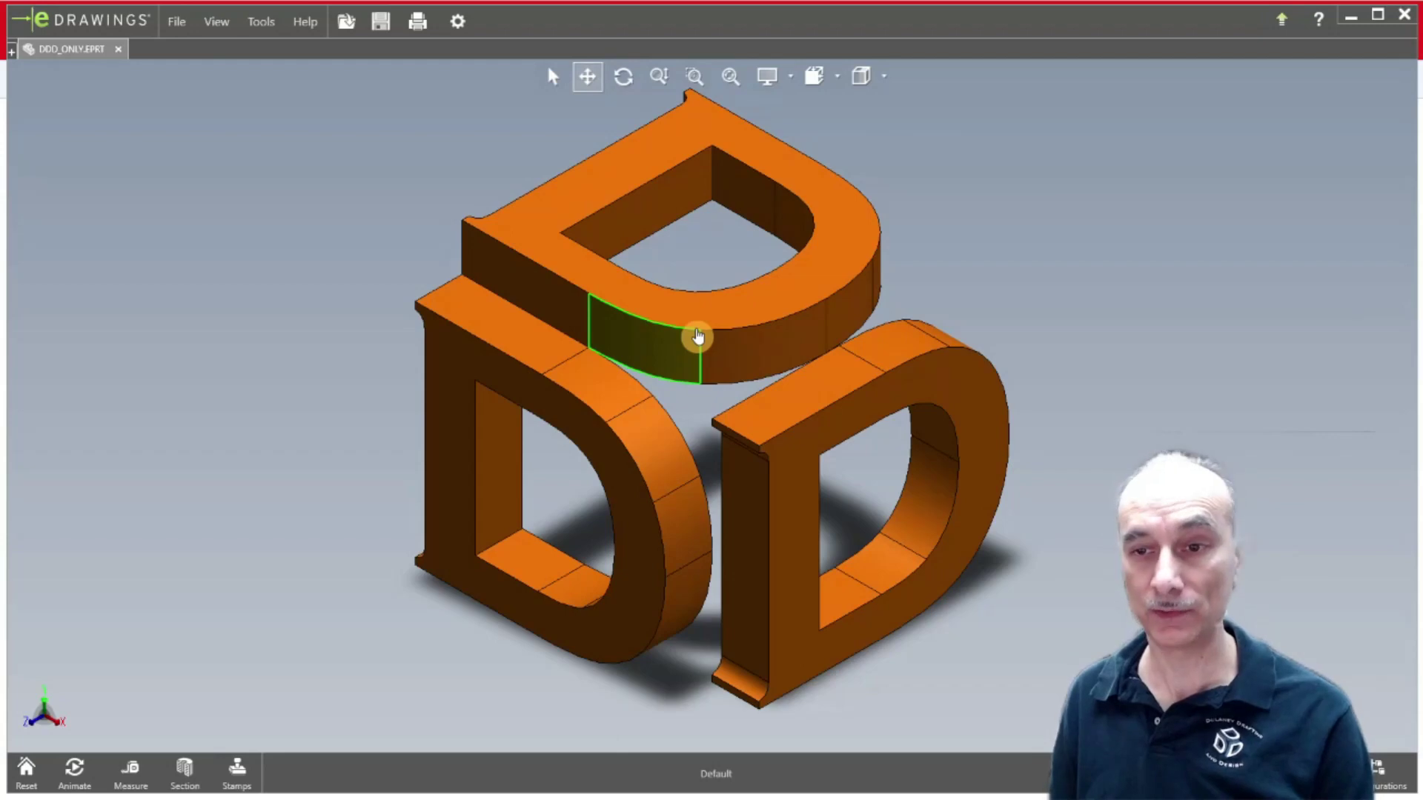
{"action": "left_click_drag", "start_coordinate": [698, 337], "coordinate": [655, 343]}
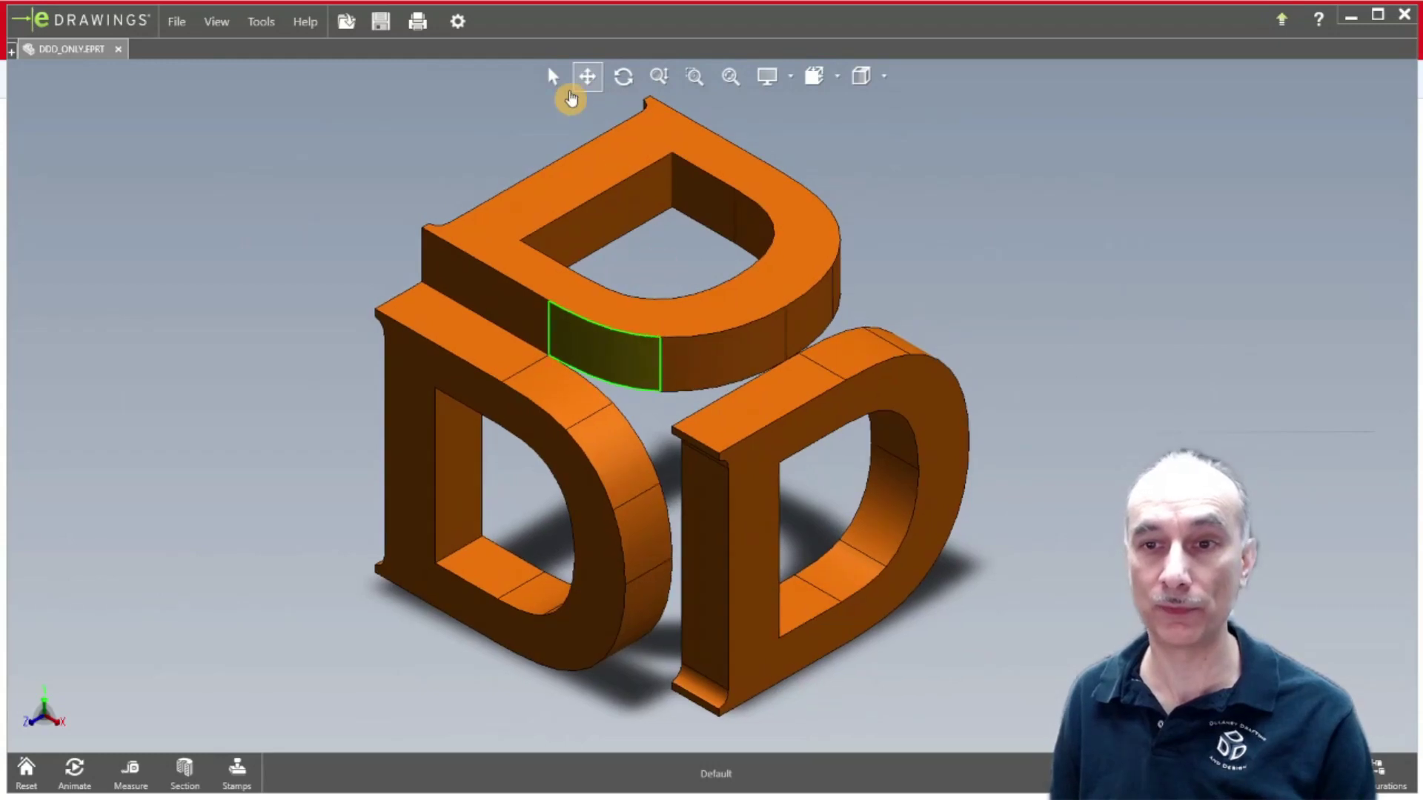
- Clear the face selection and orbit the DDD model so the lower D letters face forward
{"action": "left_click", "coordinate": [551, 77]}
{"action": "left_click", "coordinate": [493, 130]}
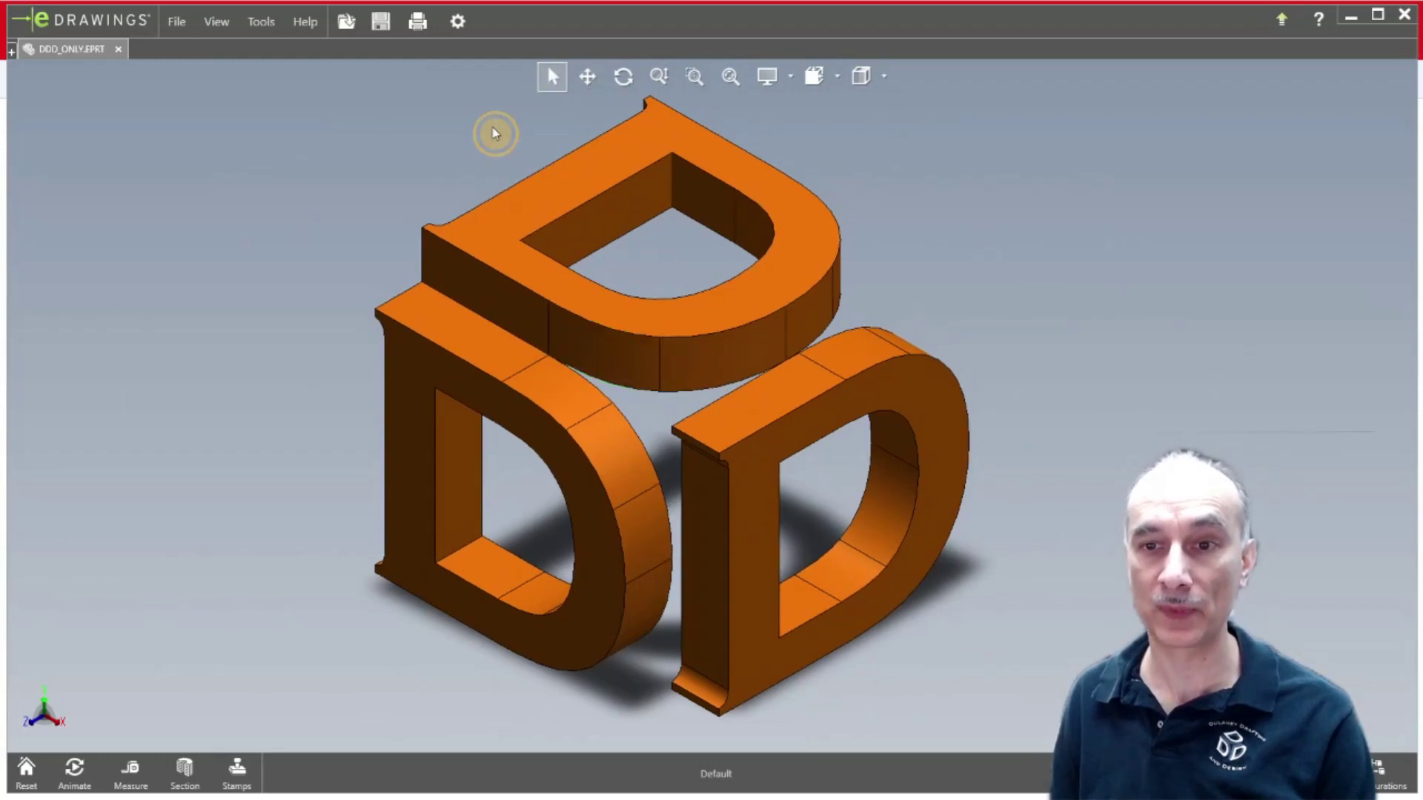
{"action": "left_click", "coordinate": [625, 78]}
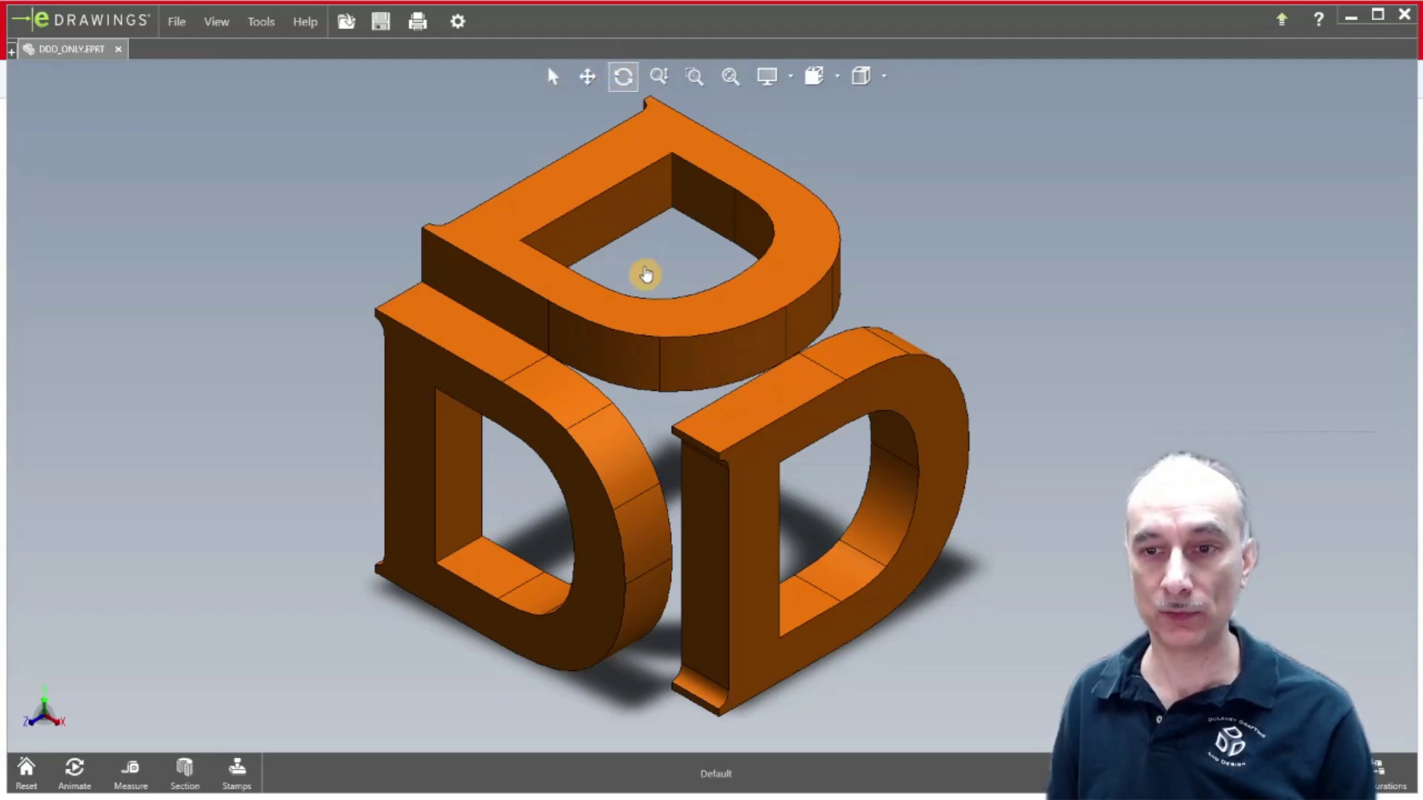
{"action": "left_click_drag", "start_coordinate": [645, 276], "coordinate": [603, 245]}
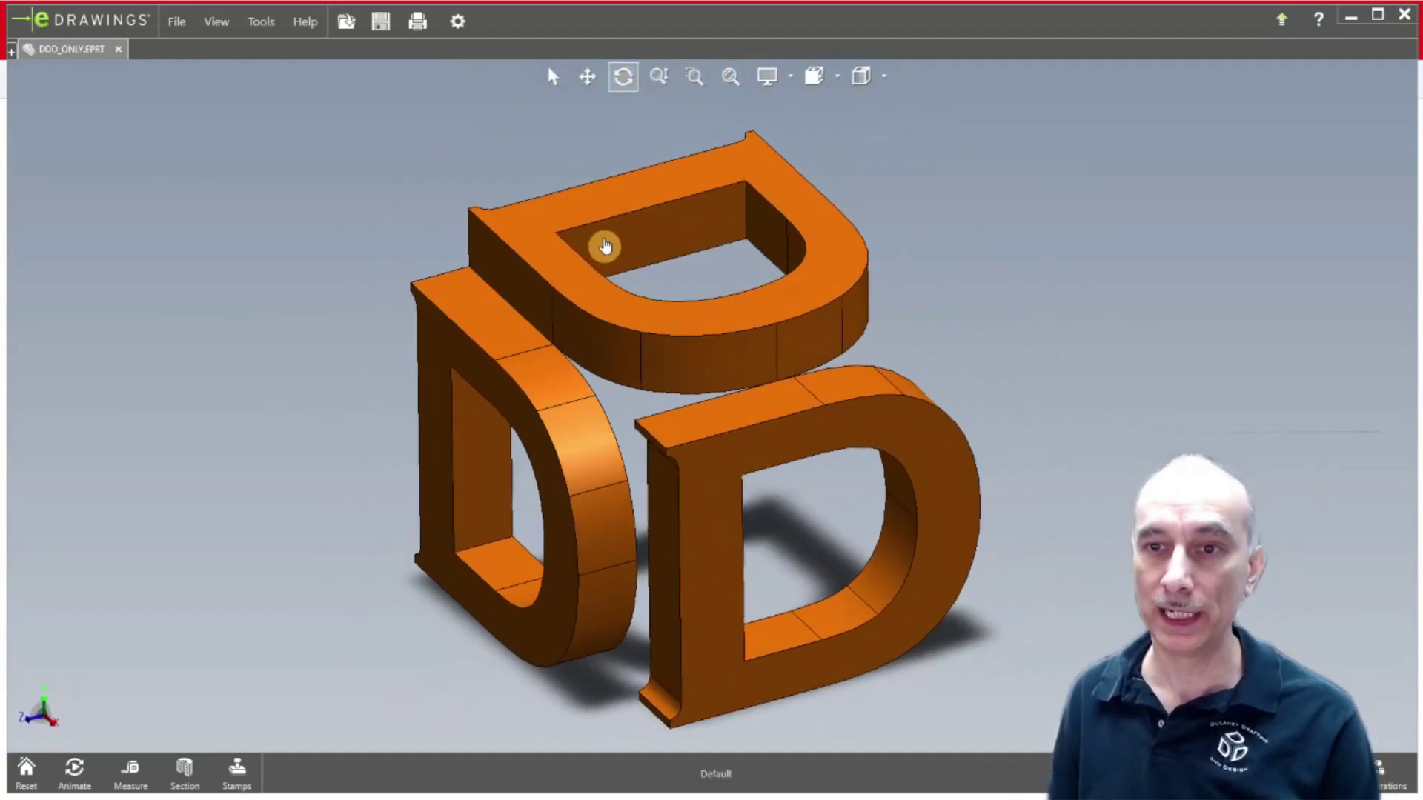
{"action": "left_click", "coordinate": [552, 84]}
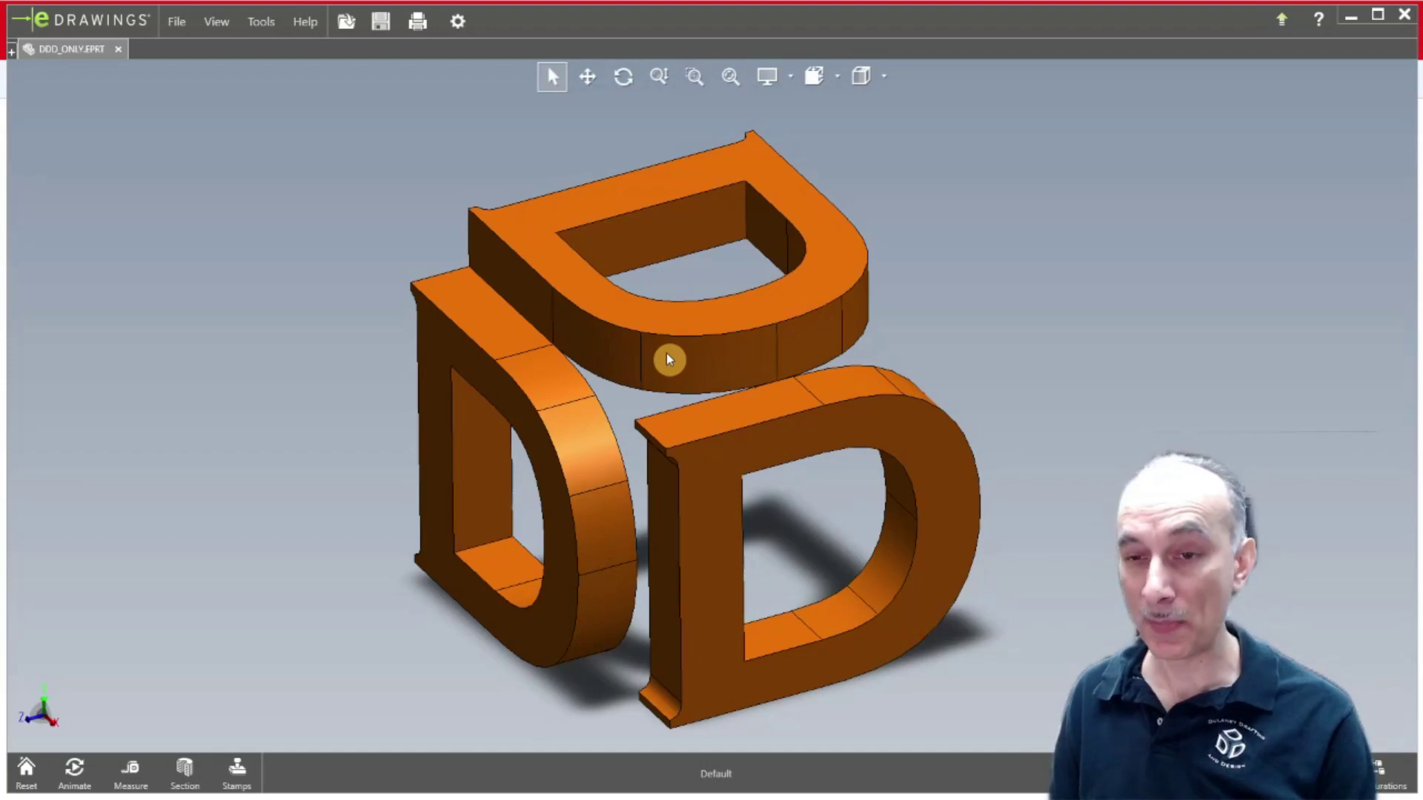
{"action": "mouse_move", "coordinate": [654, 358]}
{"action": "middle_mouse_down"}
{"action": "mouse_move", "coordinate": [699, 330]}
{"action": "mouse_move", "coordinate": [734, 441]}
{"action": "mouse_move", "coordinate": [593, 345]}
{"action": "mouse_move", "coordinate": [753, 302]}
{"action": "mouse_move", "coordinate": [778, 464]}
{"action": "mouse_move", "coordinate": [655, 375]}
{"action": "mouse_move", "coordinate": [742, 336]}
{"action": "mouse_move", "coordinate": [804, 407]}
{"action": "mouse_move", "coordinate": [740, 330]}
{"action": "mouse_move", "coordinate": [731, 401]}
{"action": "mouse_move", "coordinate": [744, 346]}
{"action": "middle_mouse_up"}
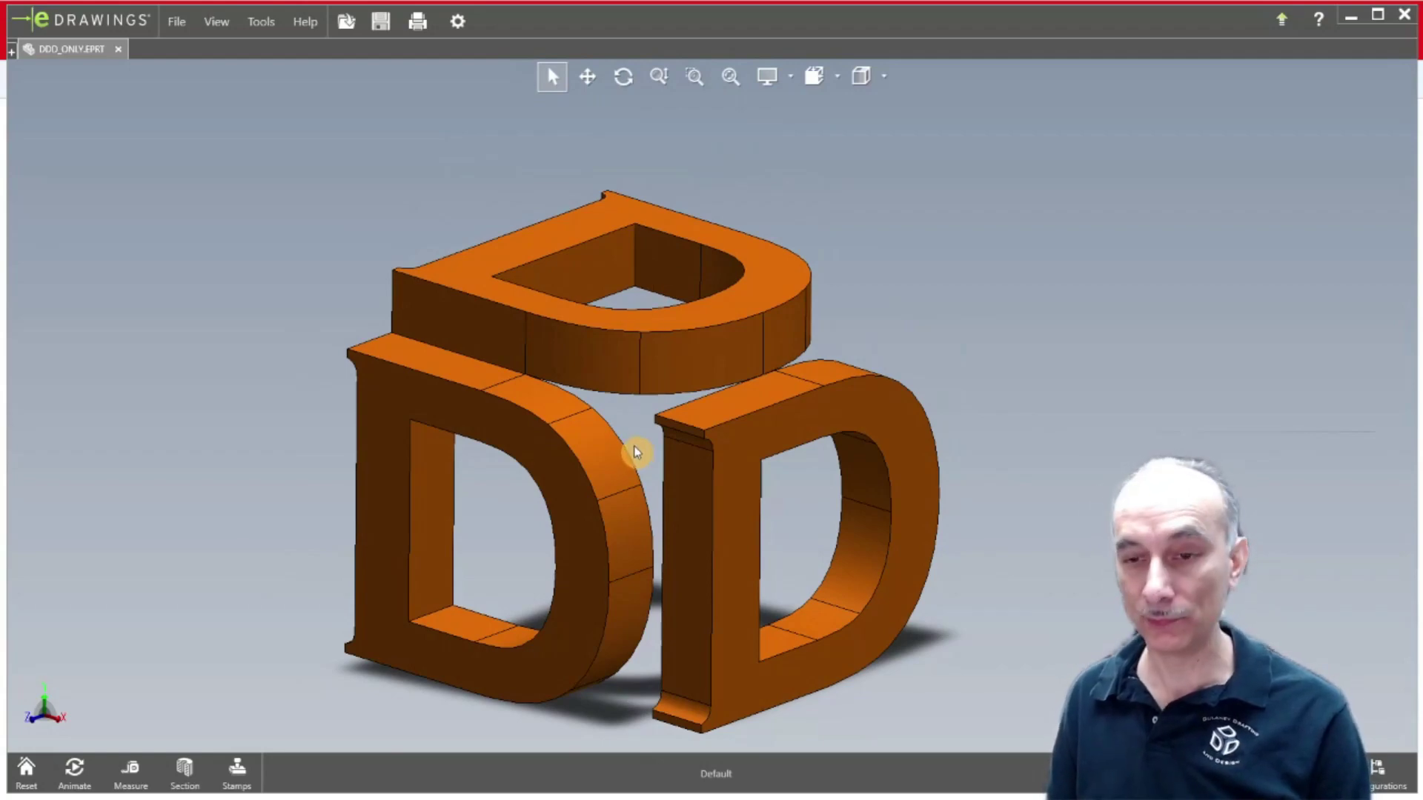
- Zoom in on the right D's foot and the top D, then zoom back out to the whole model
{"action": "scroll", "coordinate": [620, 493], "scroll_direction": "up", "scroll_amount": 10}
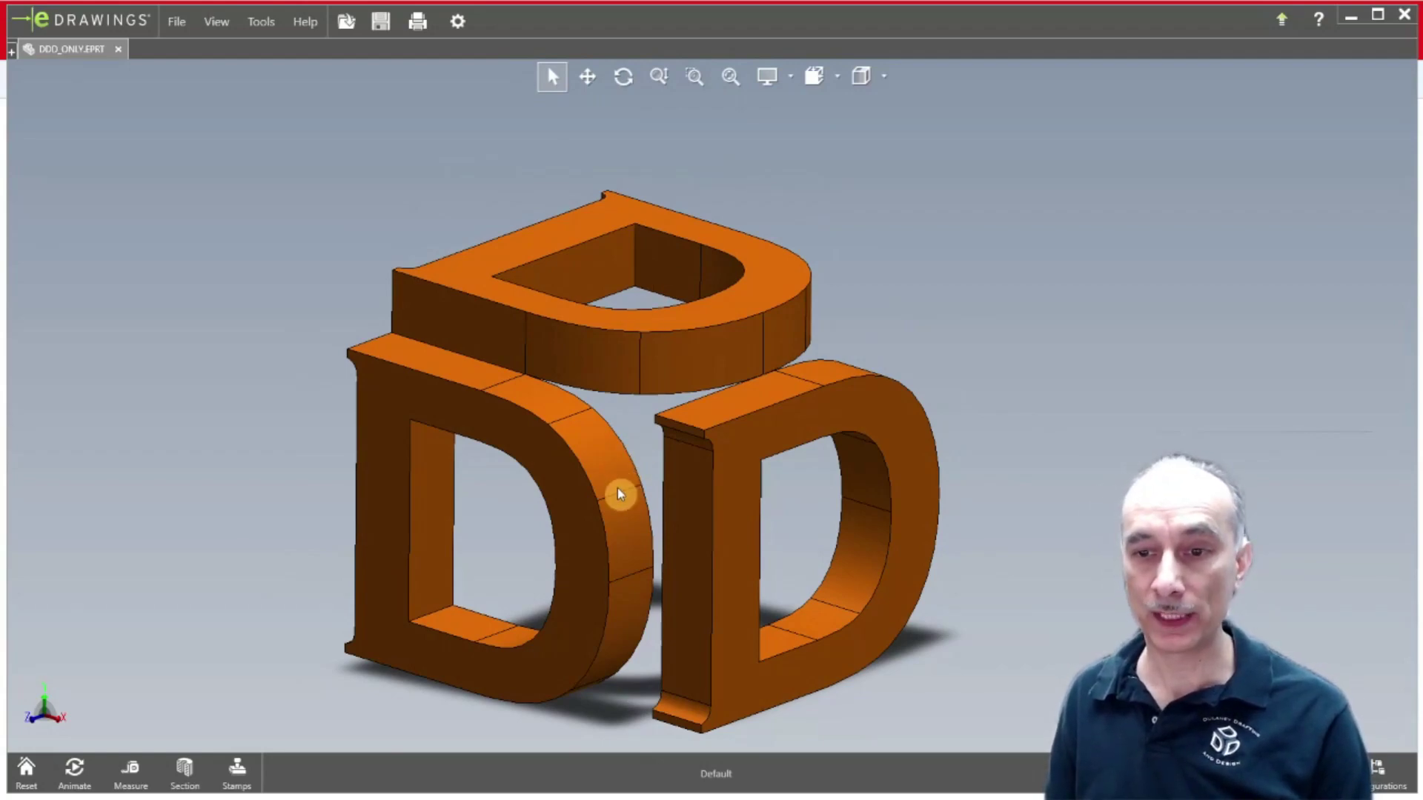
{"action": "scroll", "coordinate": [709, 486], "scroll_direction": "up", "scroll_amount": 3}
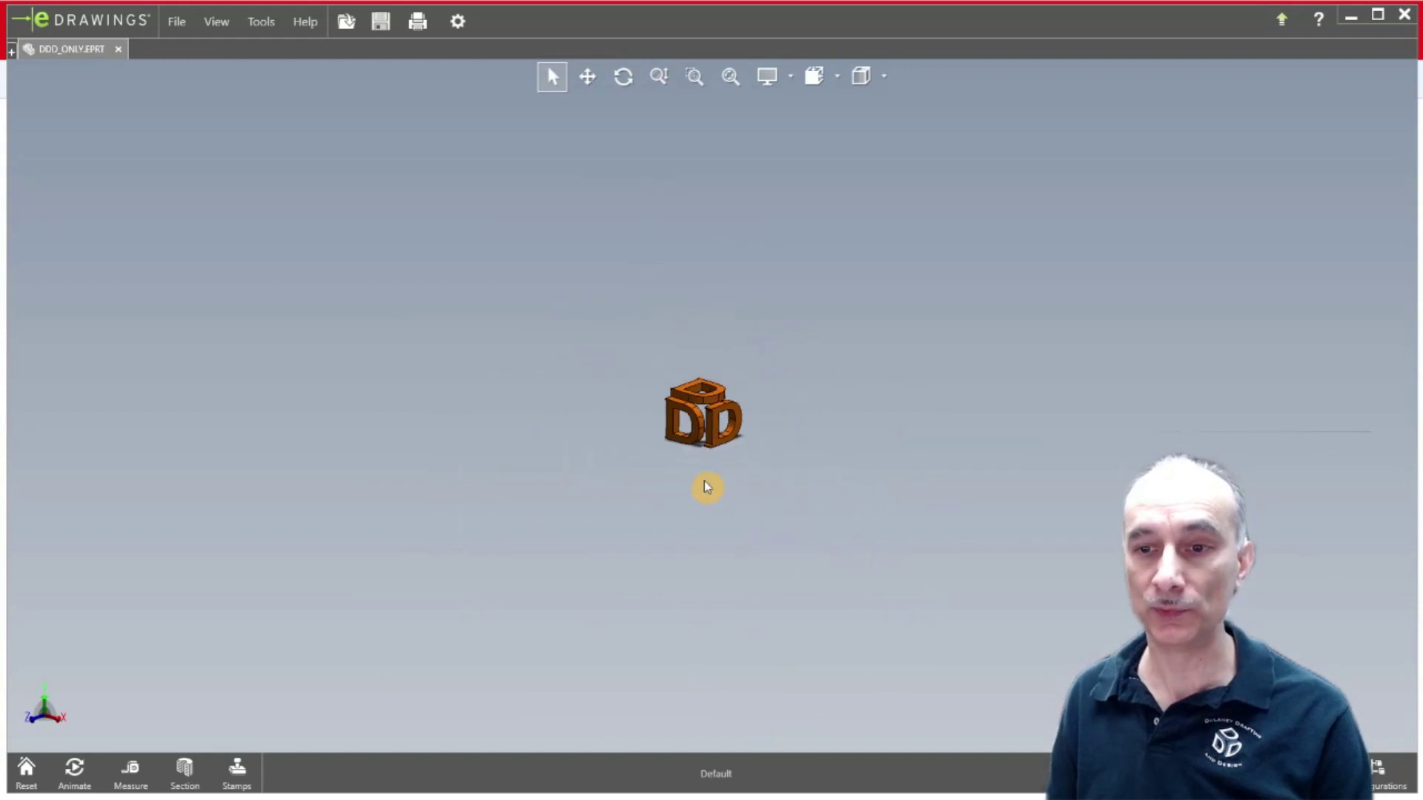
{"action": "scroll", "coordinate": [716, 468], "scroll_direction": "down", "scroll_amount": 8}
{"action": "scroll", "coordinate": [730, 434], "scroll_direction": "down", "scroll_amount": 5}
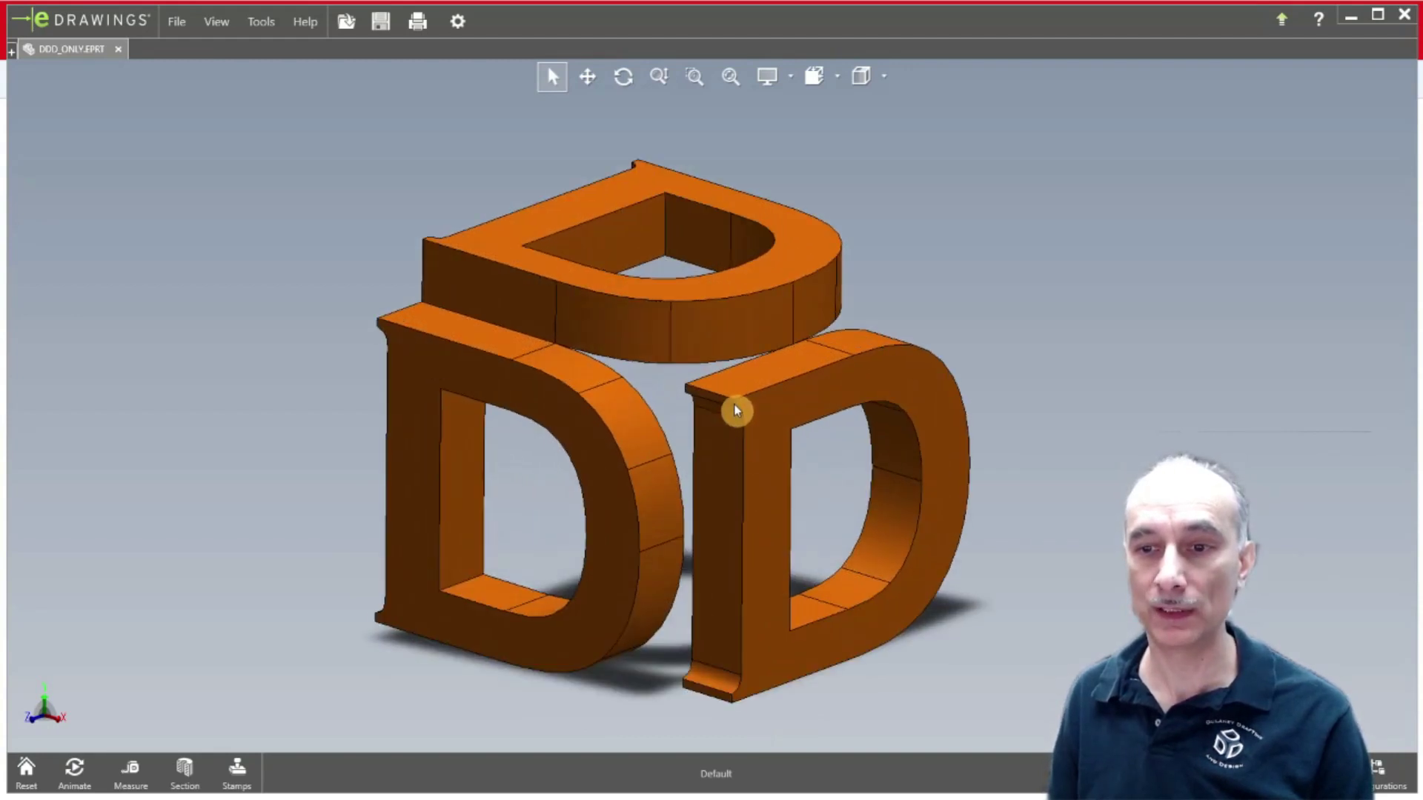
{"action": "scroll", "coordinate": [714, 369], "scroll_direction": "down", "scroll_amount": 2}
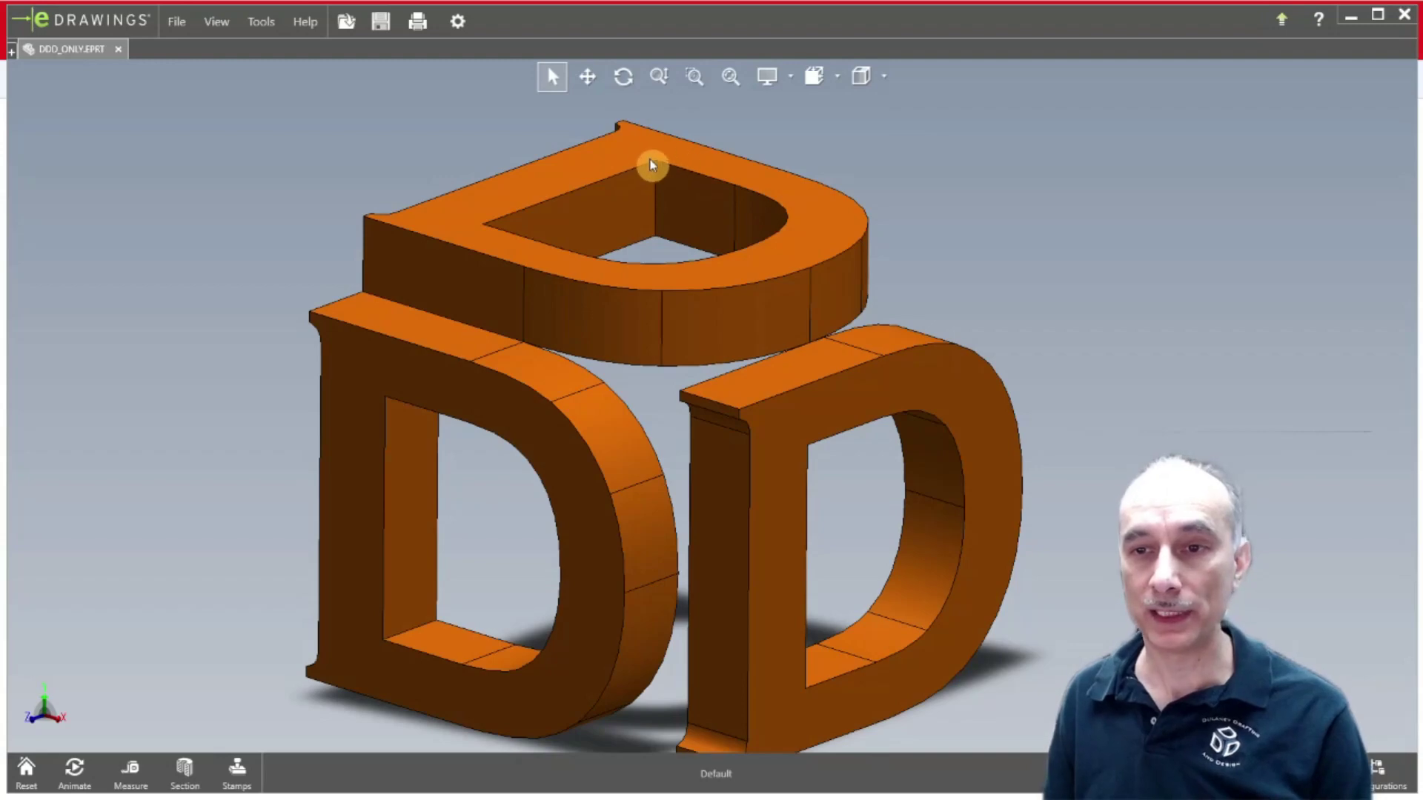
{"action": "scroll", "coordinate": [656, 166], "scroll_direction": "down", "scroll_amount": 6}
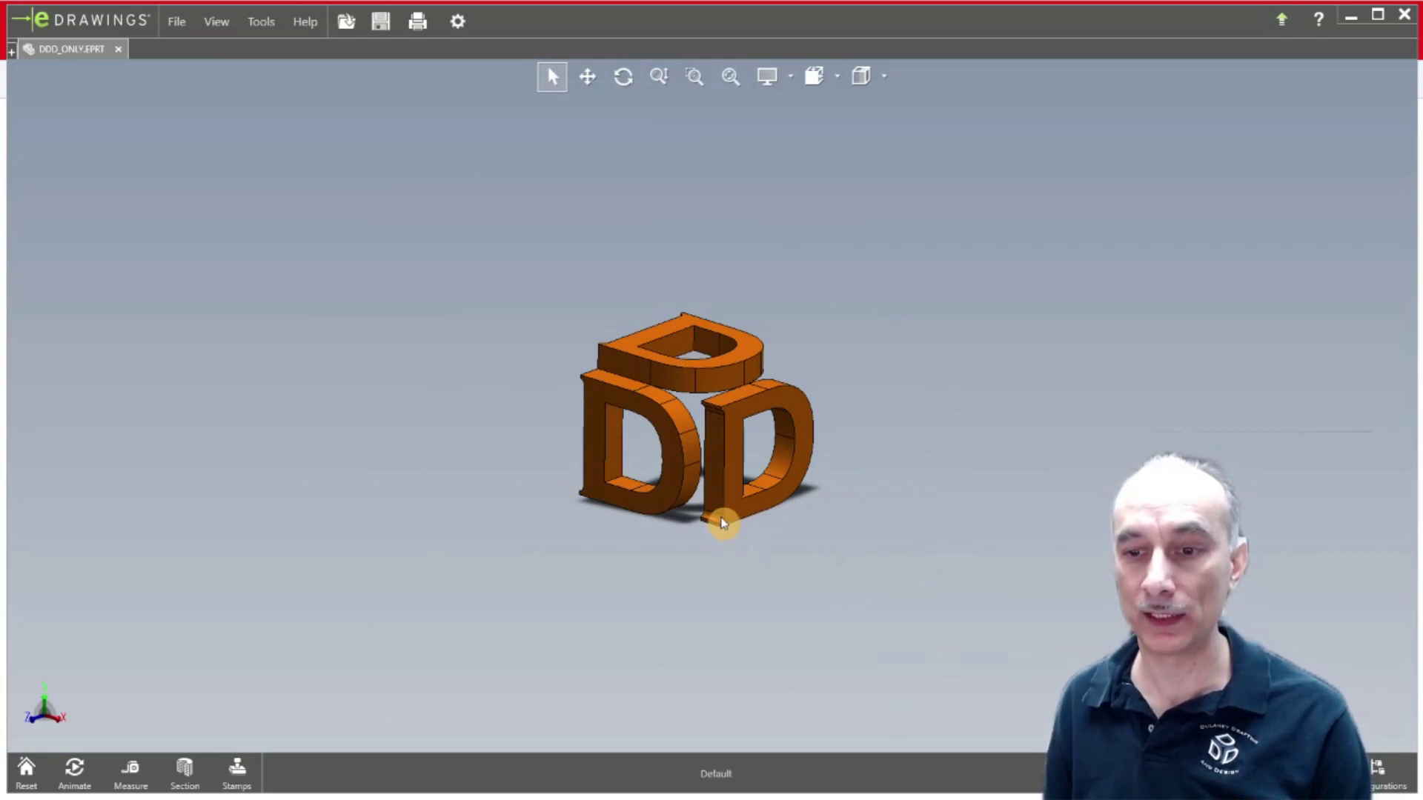
{"action": "scroll", "coordinate": [724, 529], "scroll_direction": "up", "scroll_amount": 10}
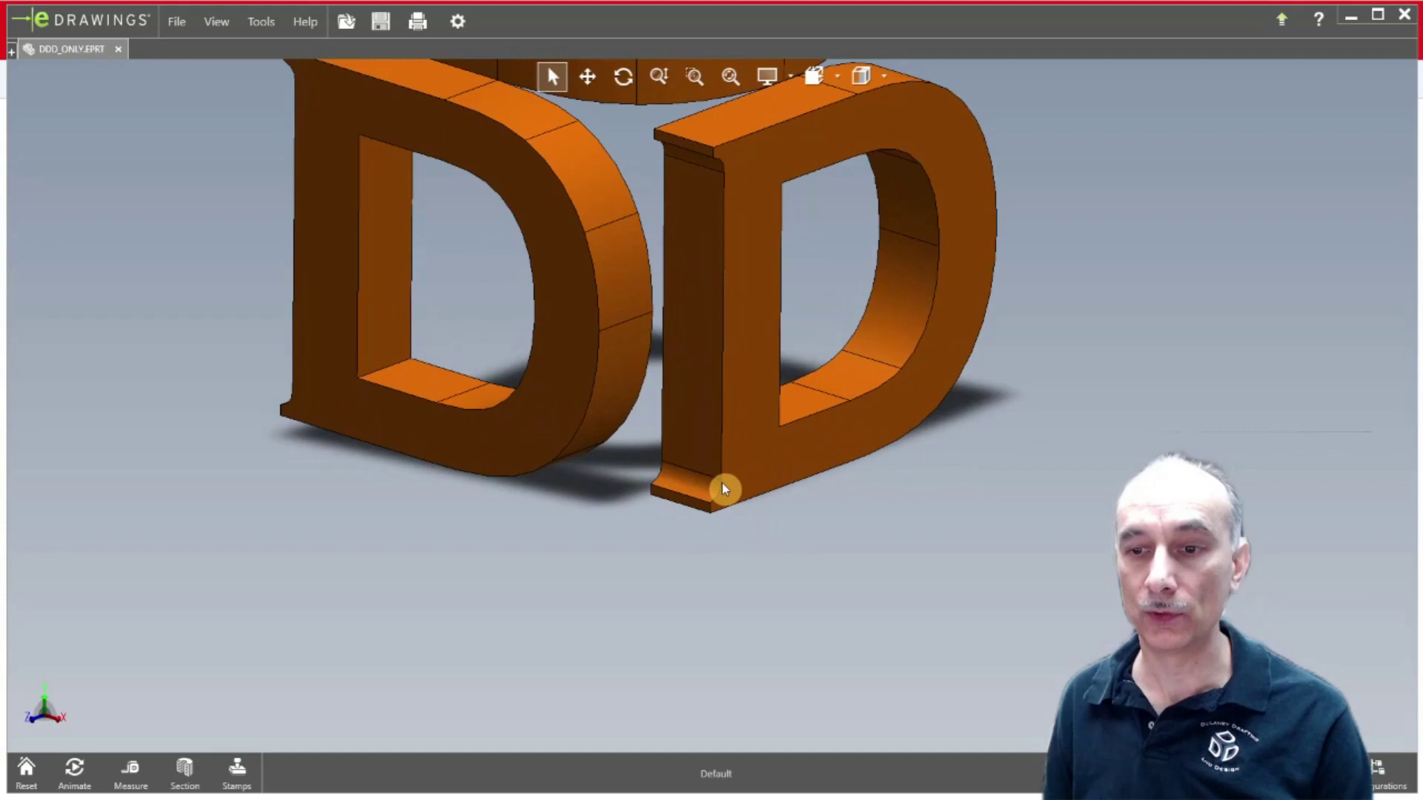
{"action": "scroll", "coordinate": [721, 475], "scroll_direction": "down", "scroll_amount": 10}
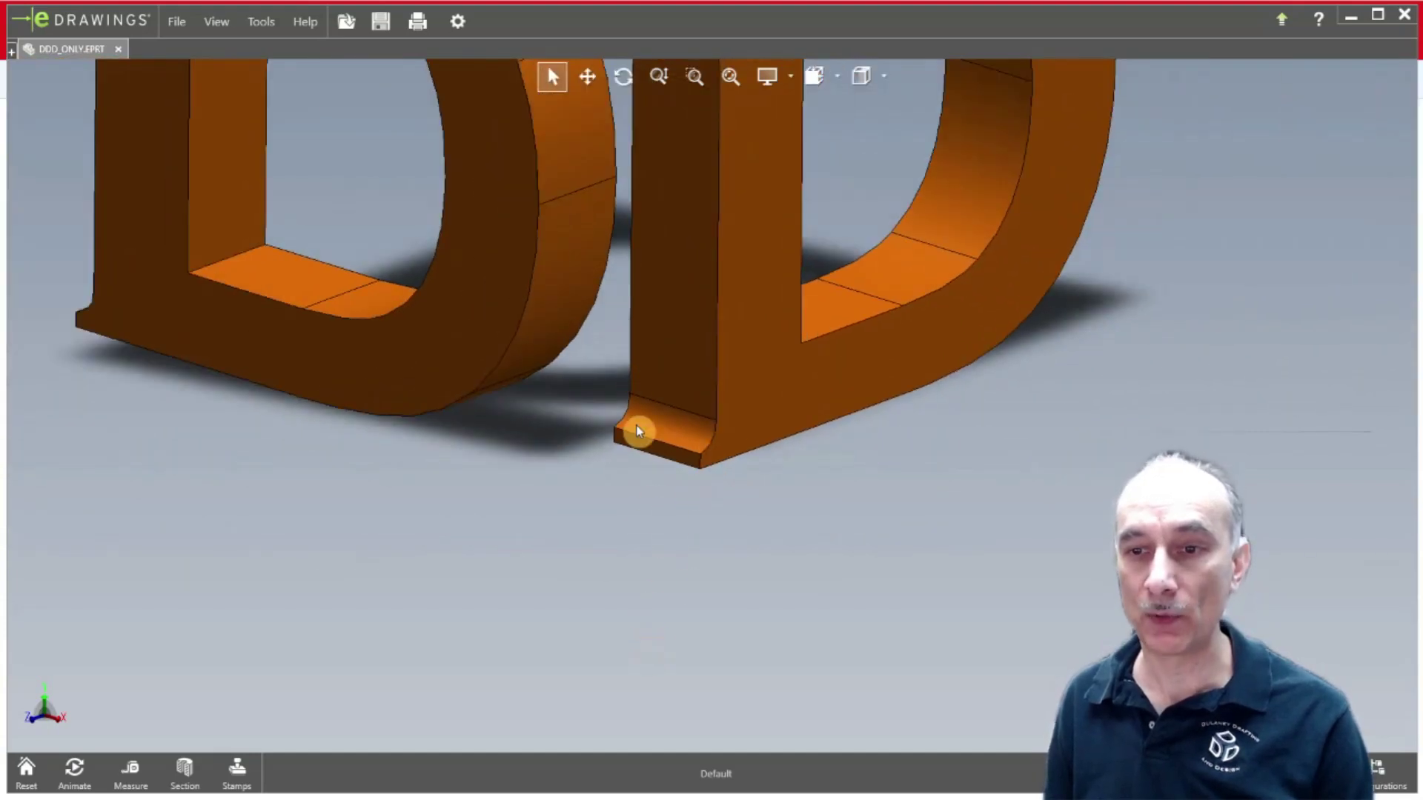
{"action": "scroll", "coordinate": [671, 741], "scroll_direction": "down", "scroll_amount": 10}
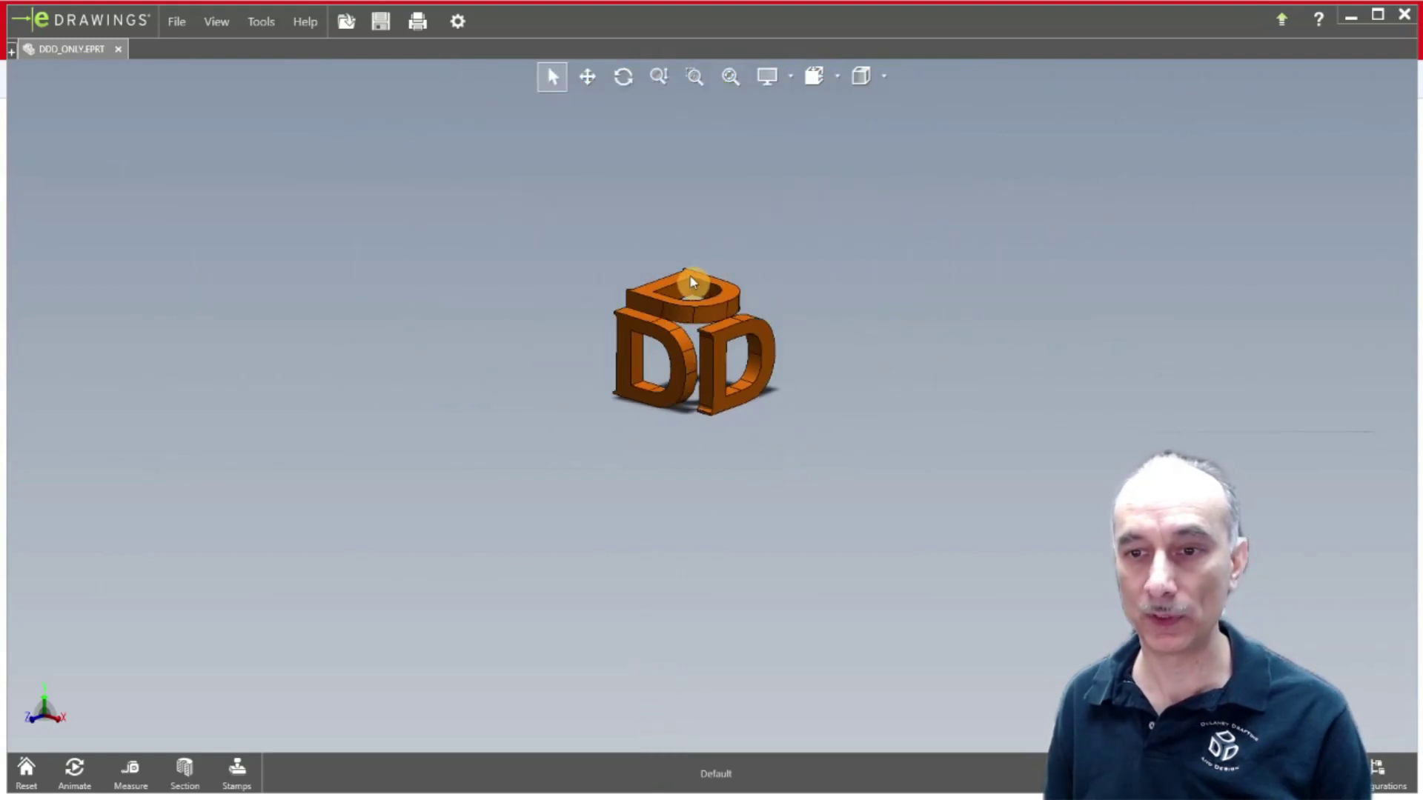
{"action": "scroll", "coordinate": [693, 281], "scroll_direction": "up", "scroll_amount": 10}
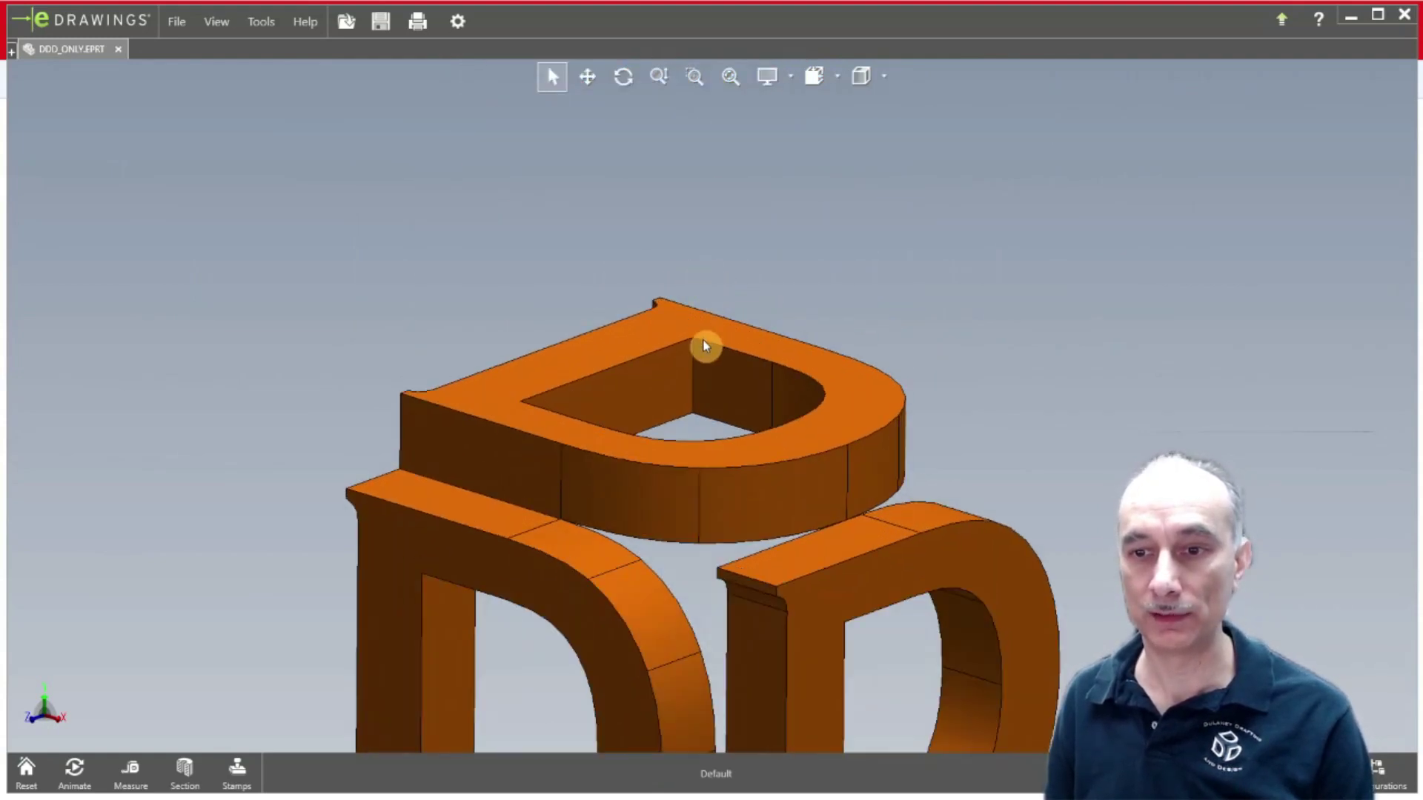
{"action": "scroll", "coordinate": [695, 353], "scroll_direction": "up", "scroll_amount": 2}
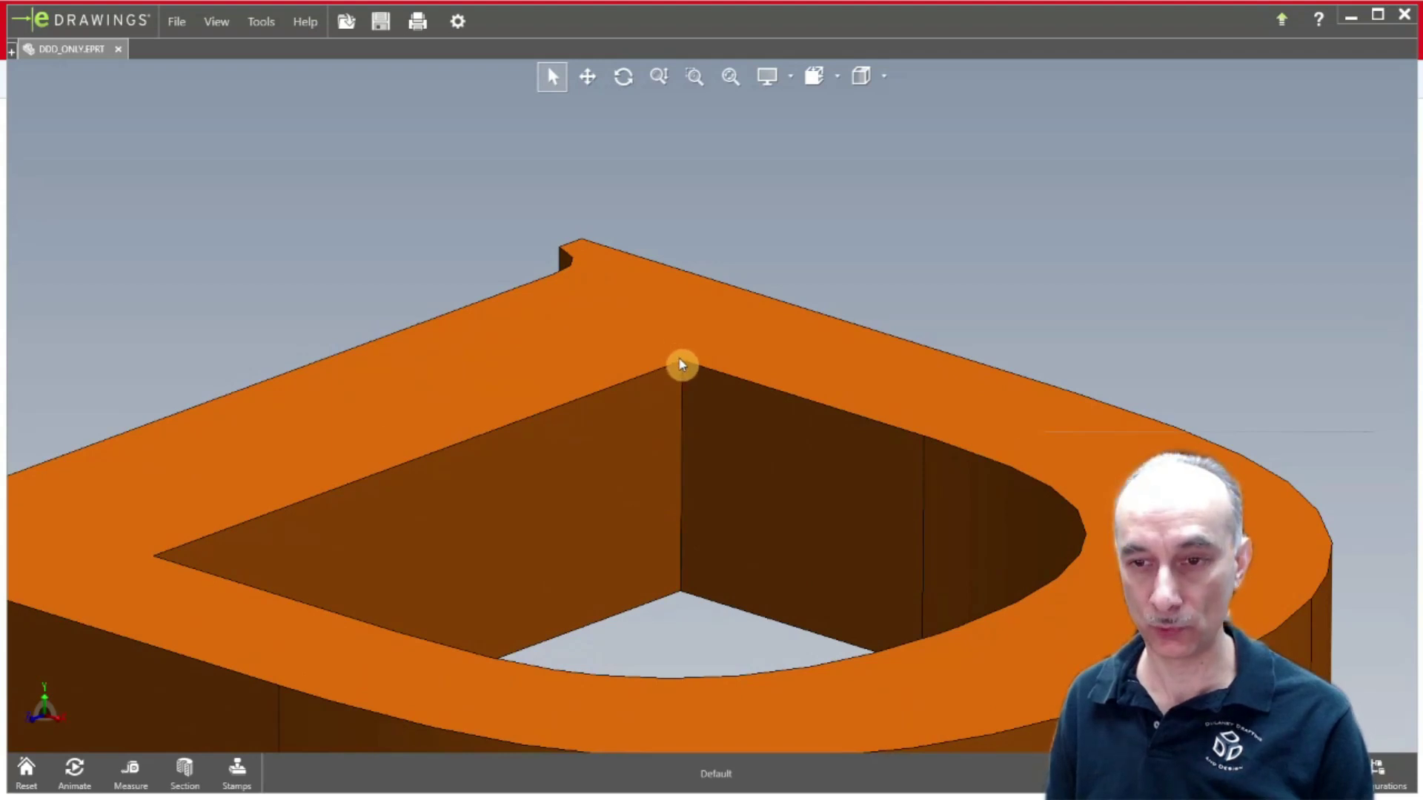
{"action": "scroll", "coordinate": [678, 366], "scroll_direction": "down", "scroll_amount": 12}
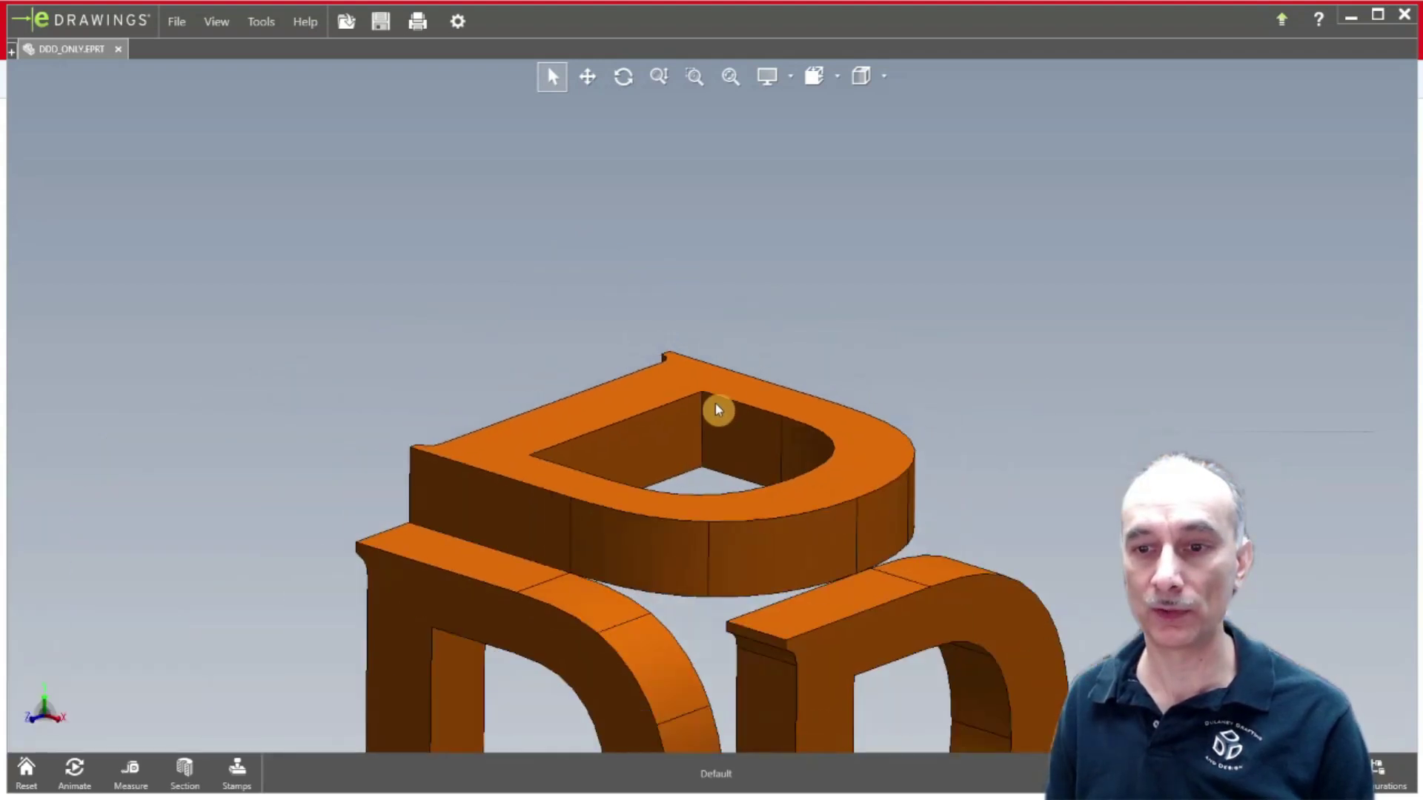
{"action": "scroll", "coordinate": [707, 541], "scroll_direction": "up", "scroll_amount": 3}
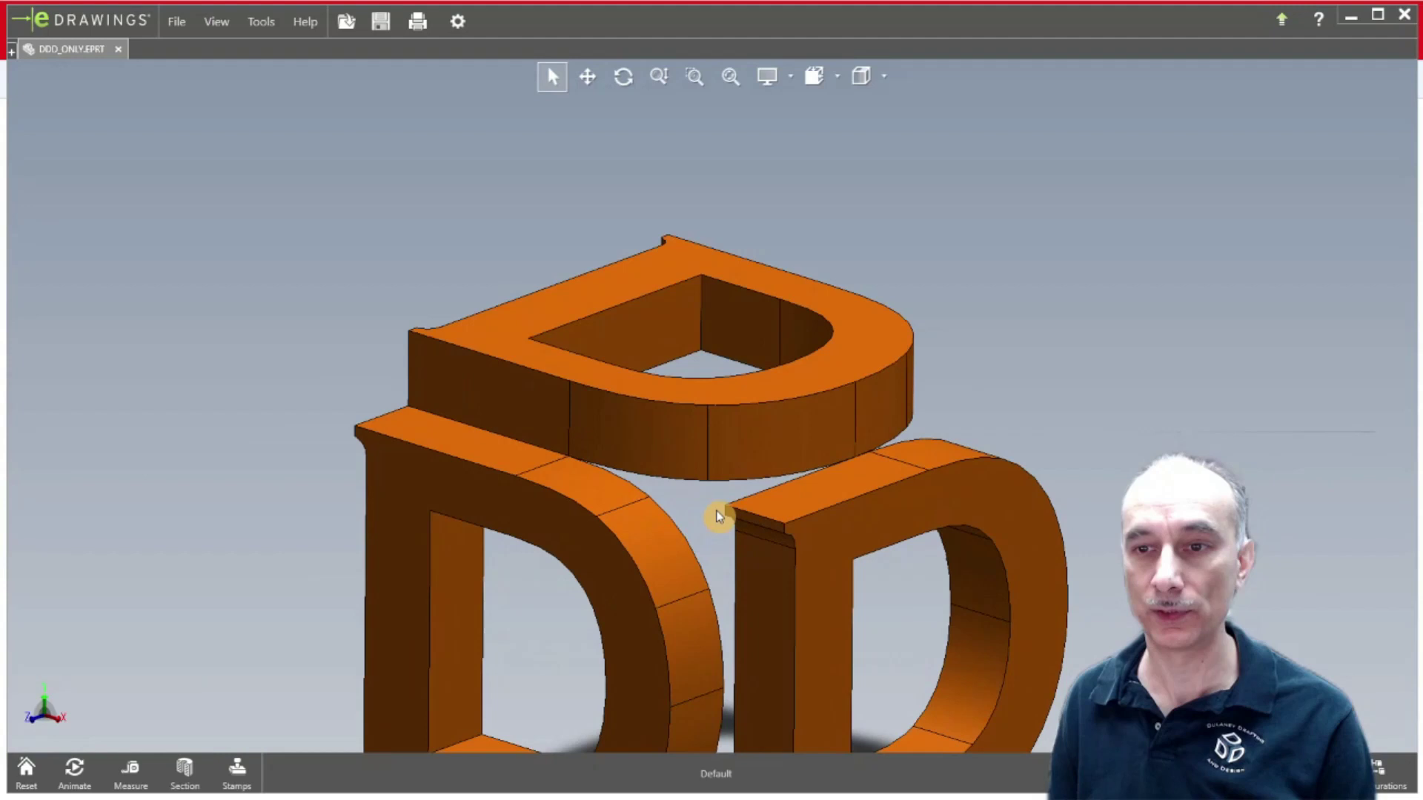
{"action": "scroll", "coordinate": [717, 512], "scroll_direction": "down", "scroll_amount": 3}
{"action": "scroll", "coordinate": [710, 430], "scroll_direction": "up", "scroll_amount": 2}
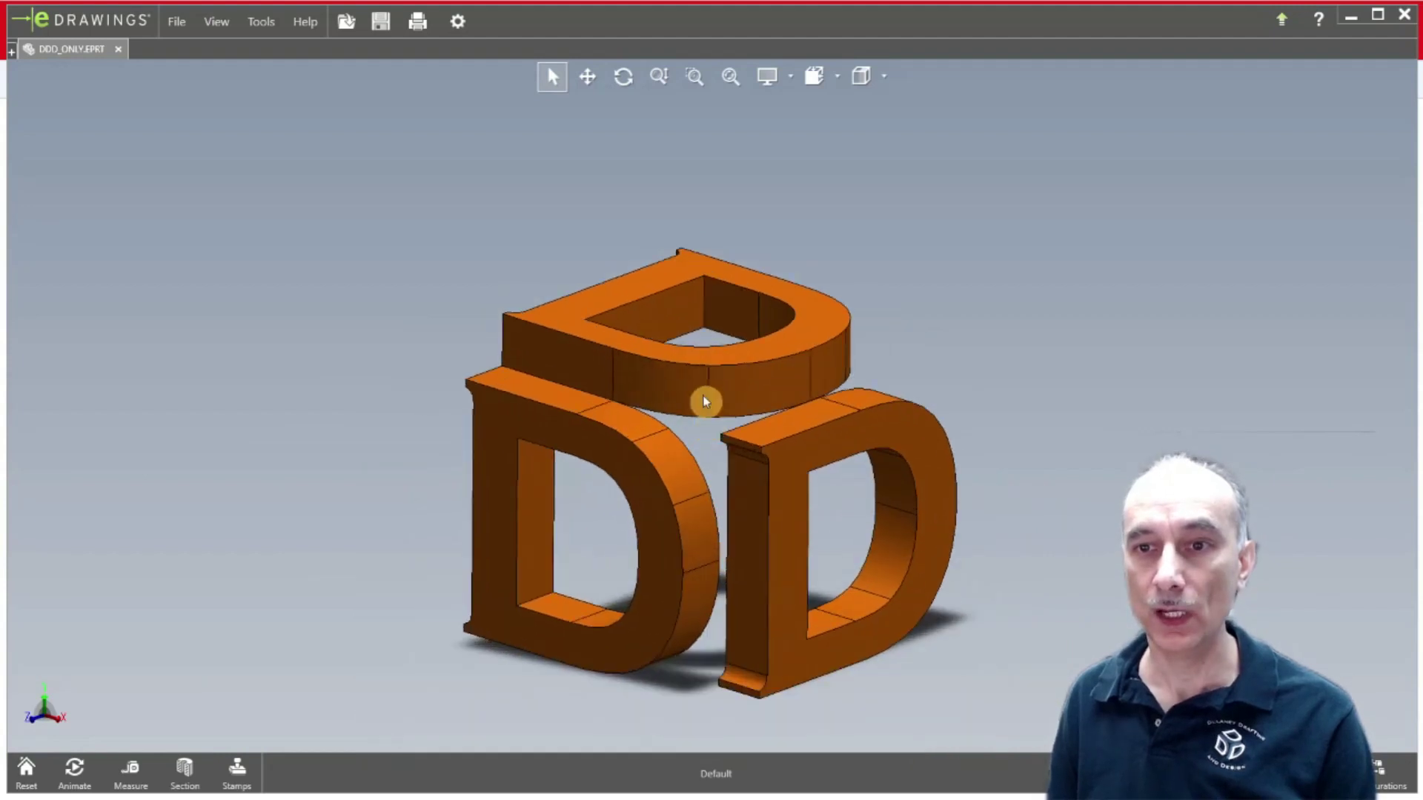
- Zoom in, box-zoom onto the top D's curved end, then fit the whole DDD model to view
{"action": "left_click", "coordinate": [659, 80]}
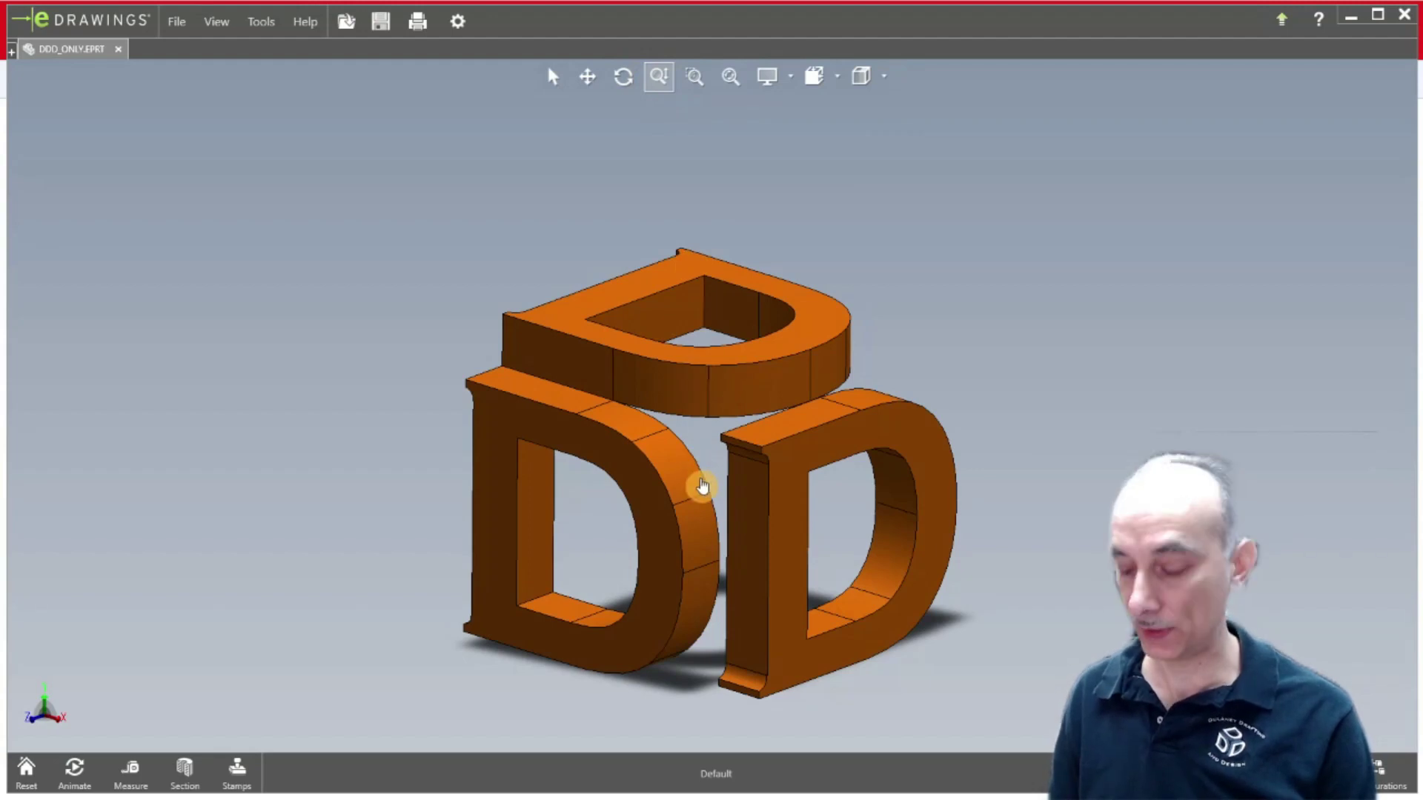
{"action": "mouse_move", "coordinate": [701, 486]}
{"action": "left_mouse_down"}
{"action": "mouse_move", "coordinate": [717, 239]}
{"action": "mouse_move", "coordinate": [717, 591]}
{"action": "mouse_move", "coordinate": [714, 496]}
{"action": "left_mouse_up"}
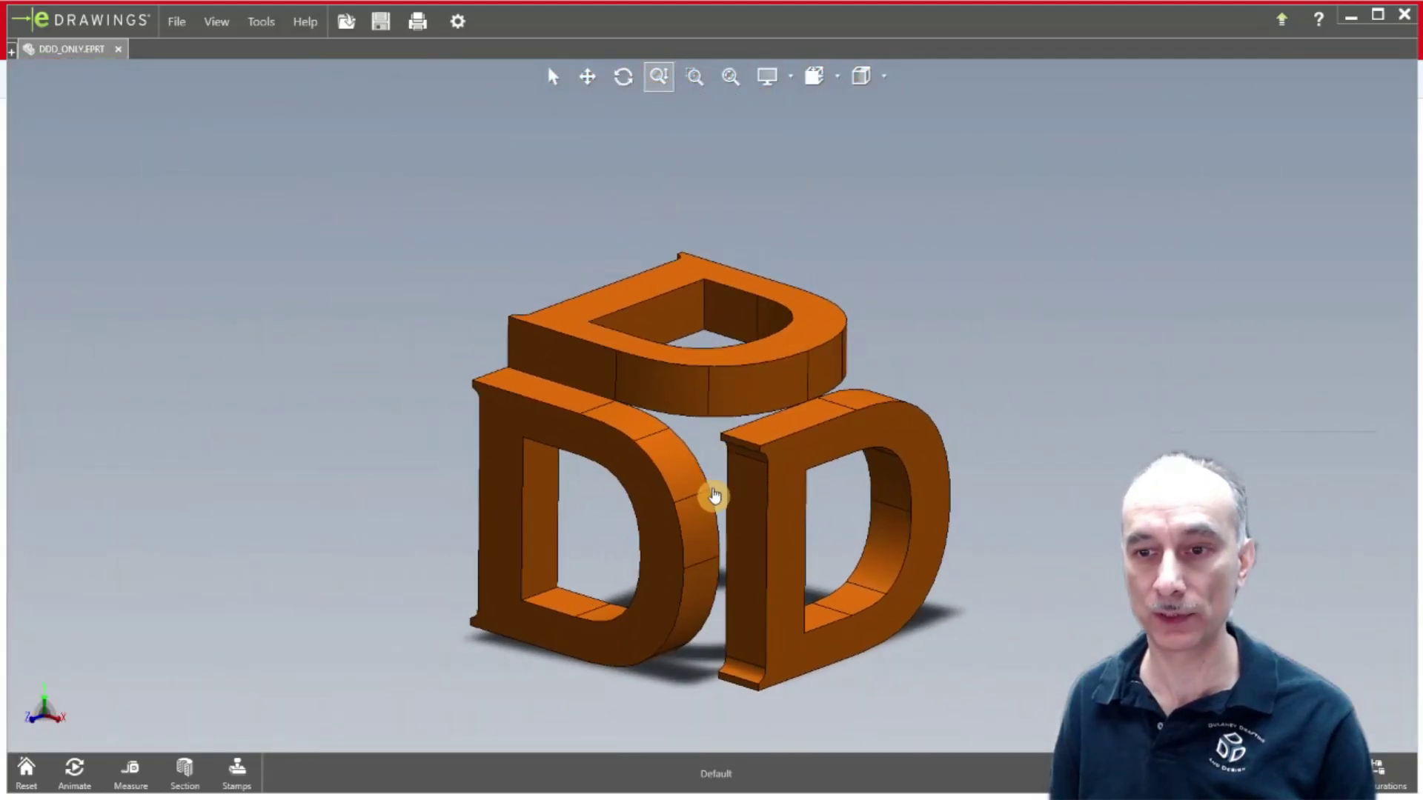
{"action": "left_click", "coordinate": [694, 78]}
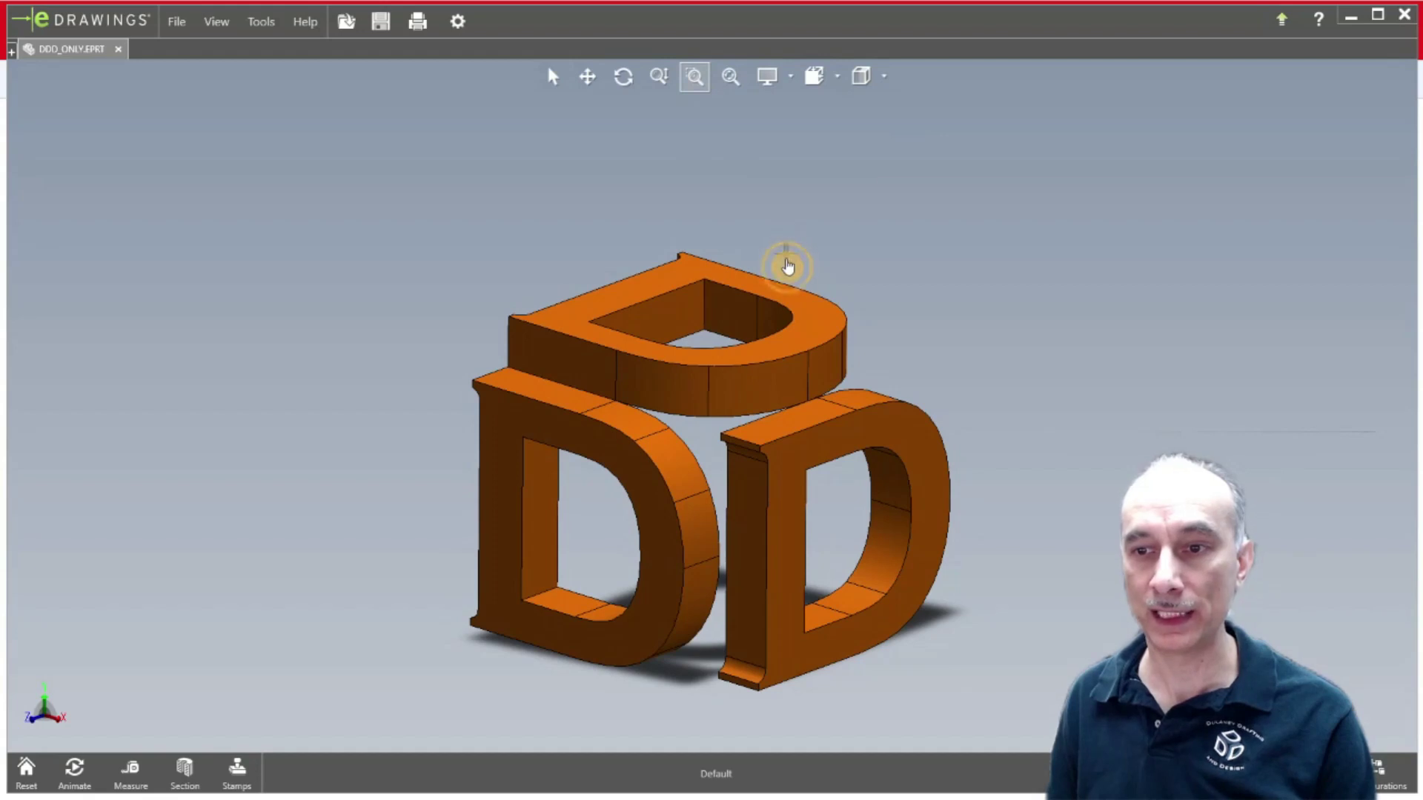
{"action": "left_click_drag", "start_coordinate": [795, 289], "coordinate": [932, 438]}
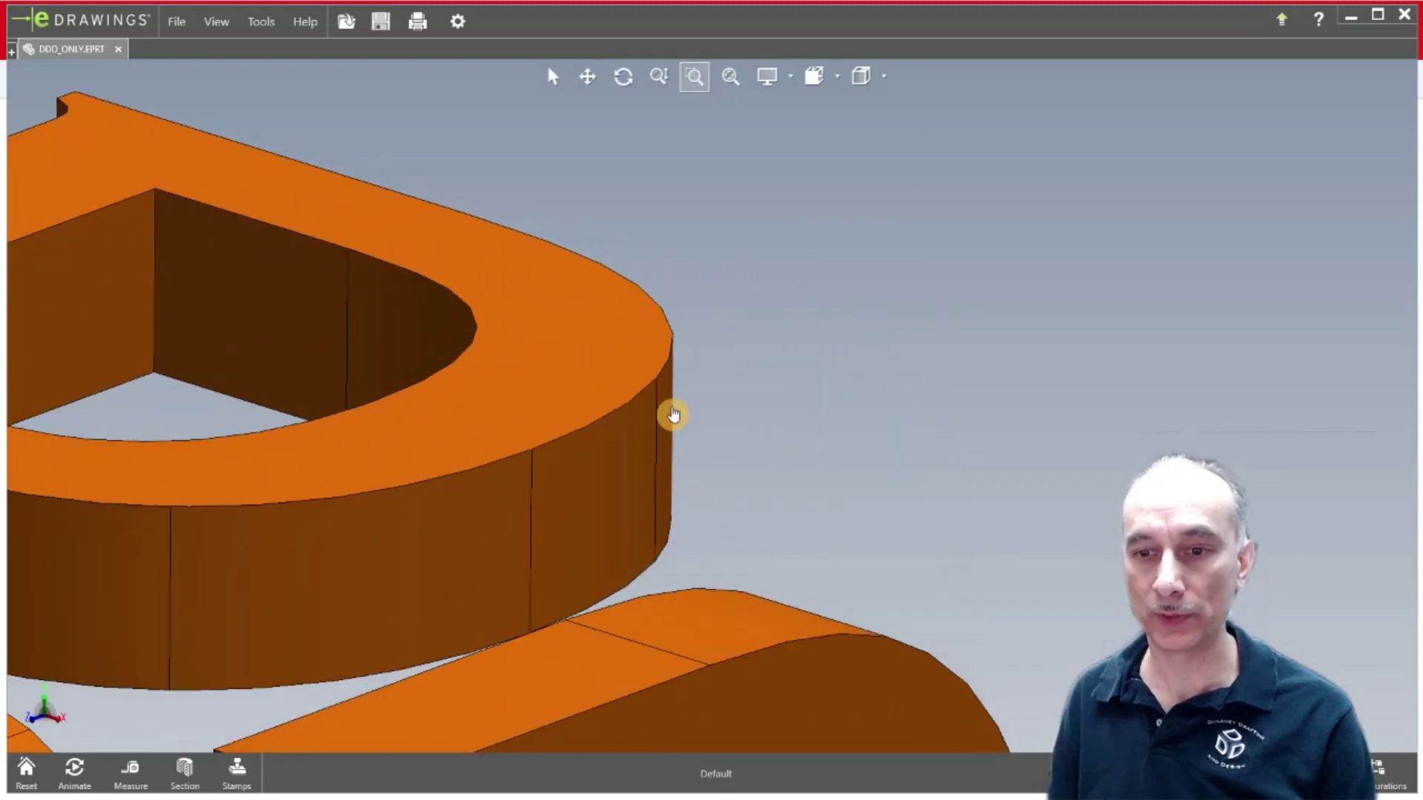
{"action": "left_click", "coordinate": [731, 80]}
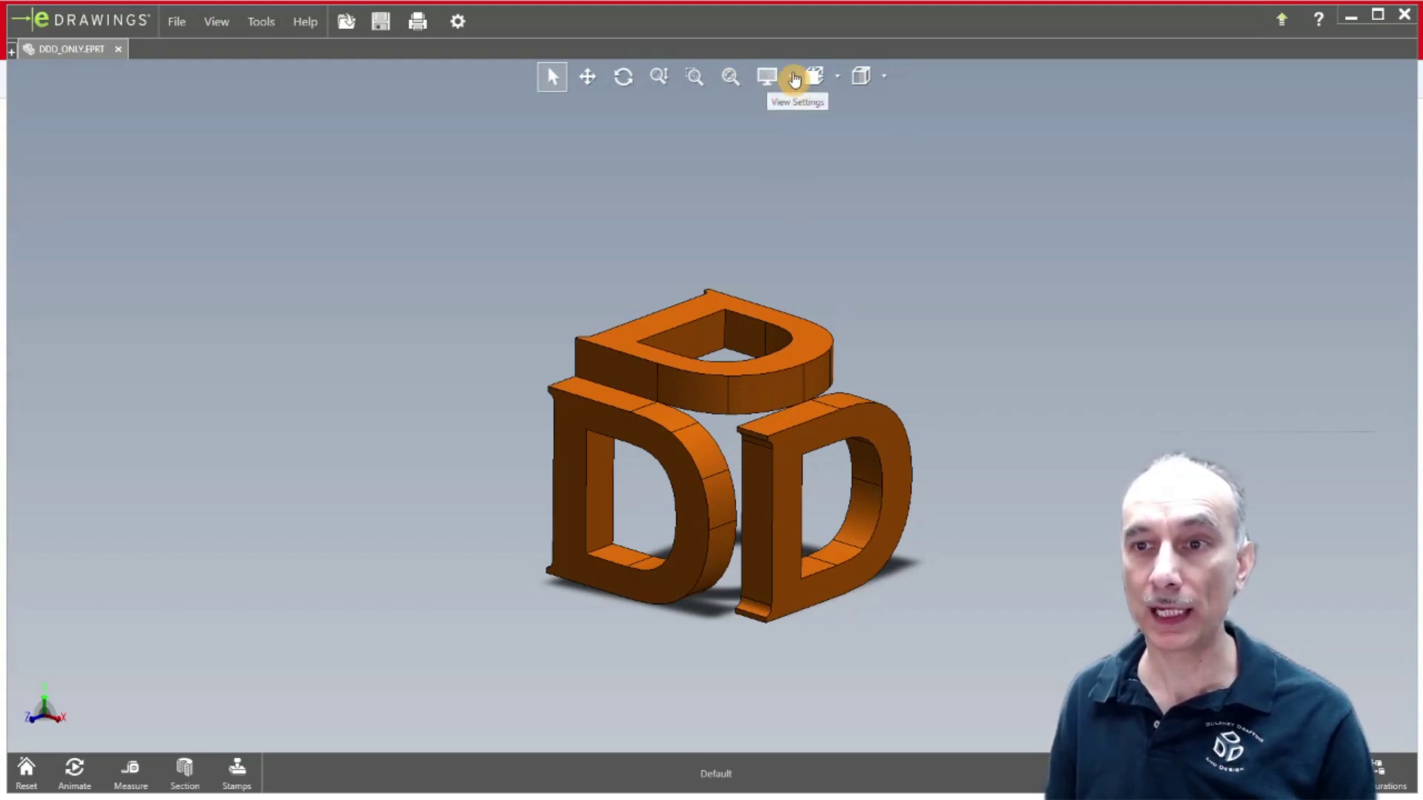
- Turn on perspective and ambient occlusion for the DDD model, then zoom in closer
{"action": "left_click", "coordinate": [768, 83]}
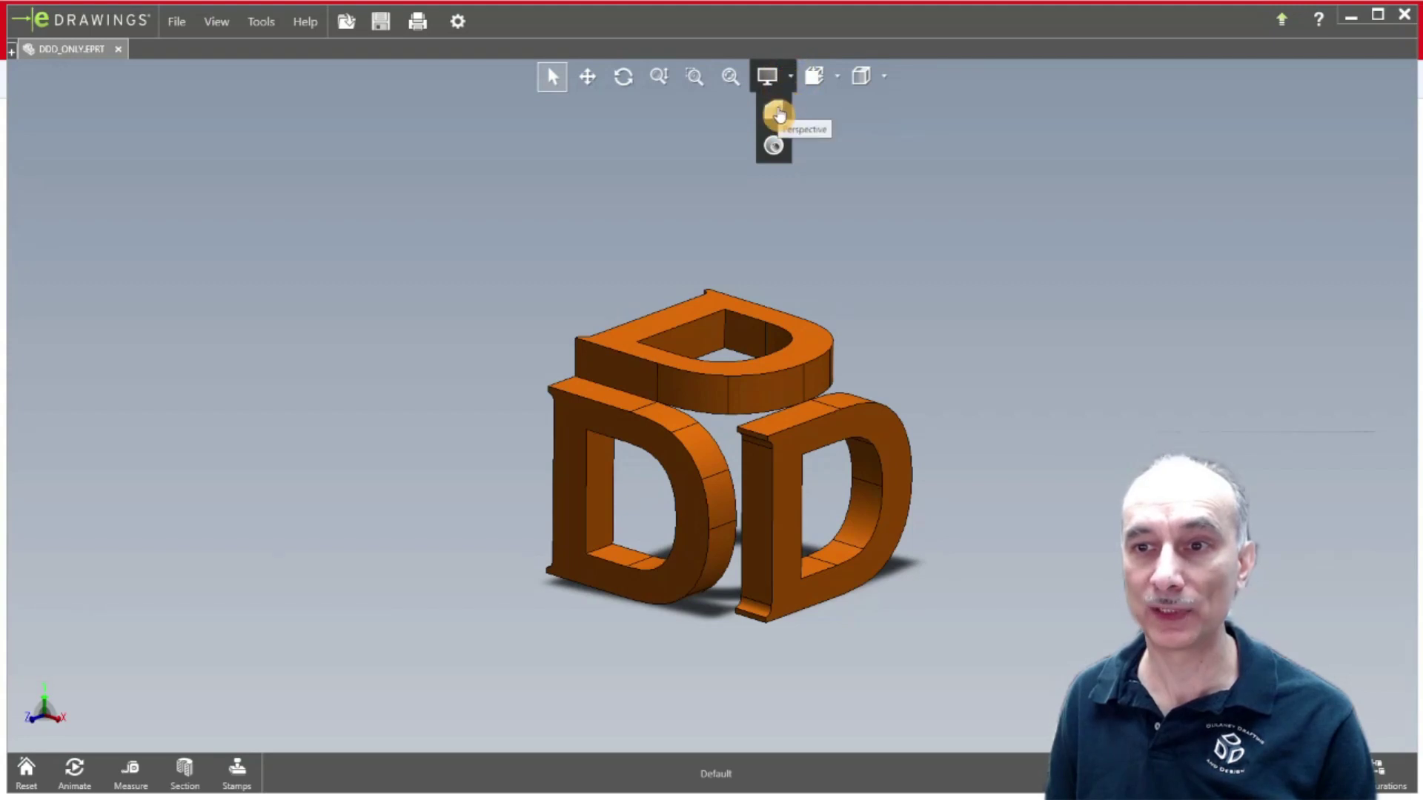
{"action": "left_click", "coordinate": [779, 113]}
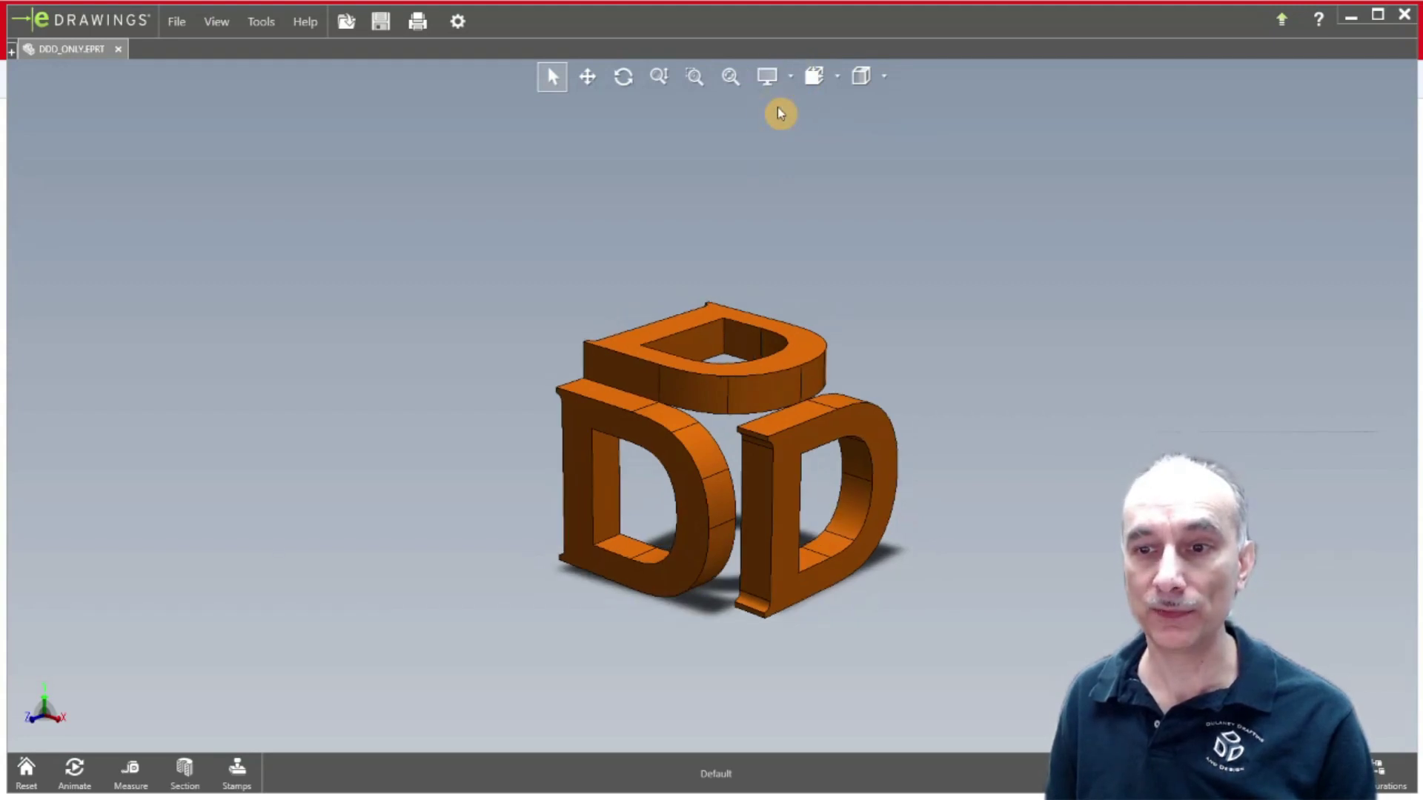
{"action": "left_click", "coordinate": [768, 77]}
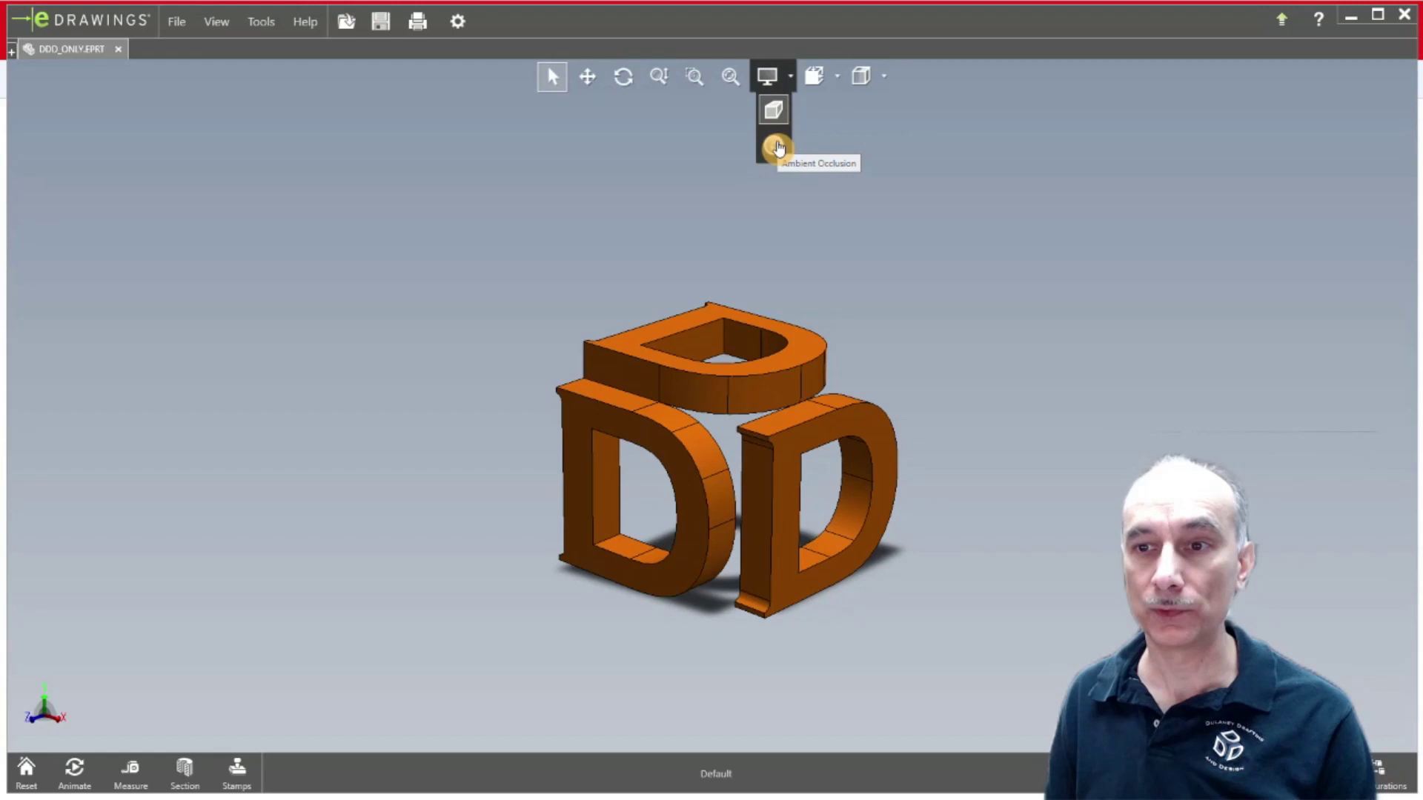
{"action": "left_click", "coordinate": [776, 148]}
{"action": "scroll", "coordinate": [743, 518], "scroll_direction": "down", "scroll_amount": 5}
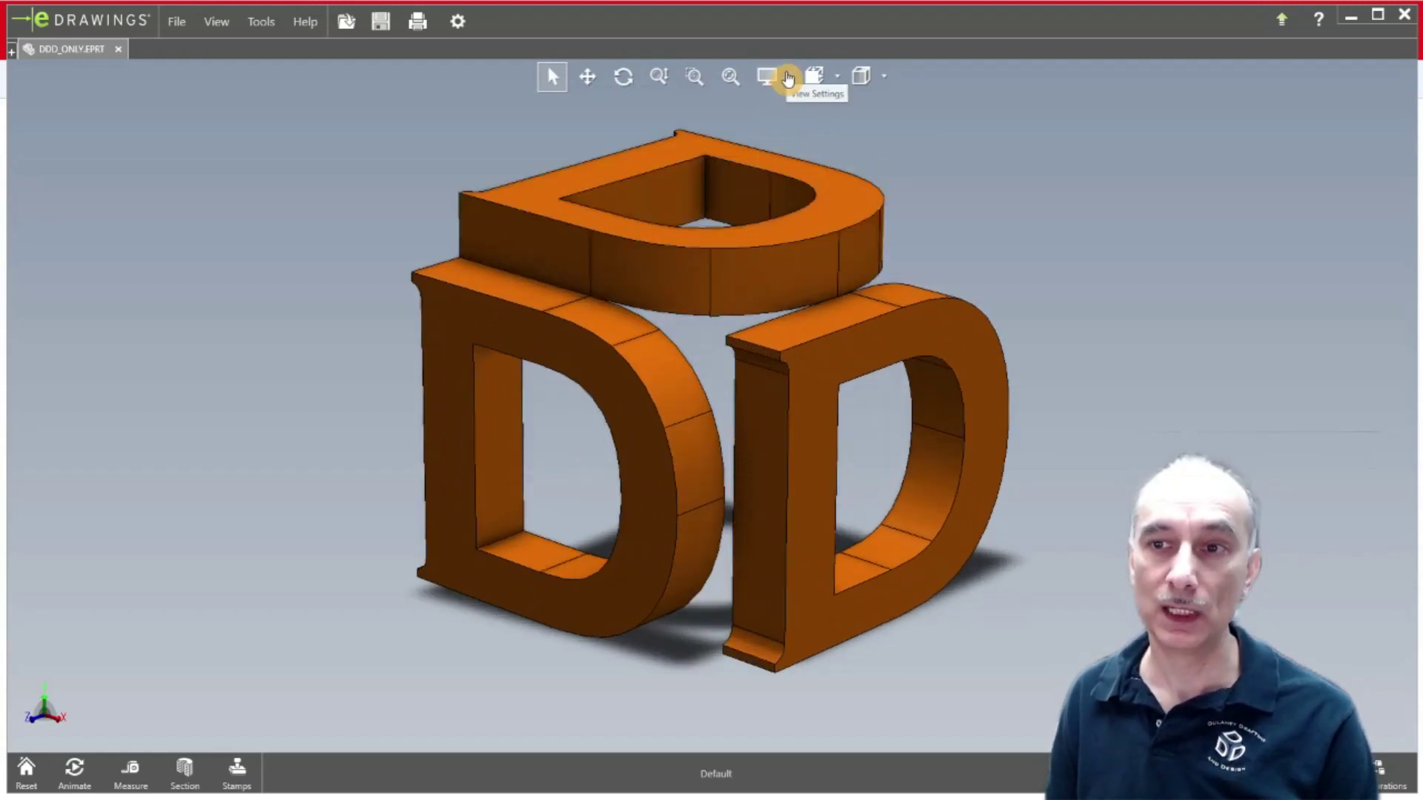
- Toggle perspective and ambient occlusion shading once more in View Settings
{"action": "left_click", "coordinate": [788, 78]}
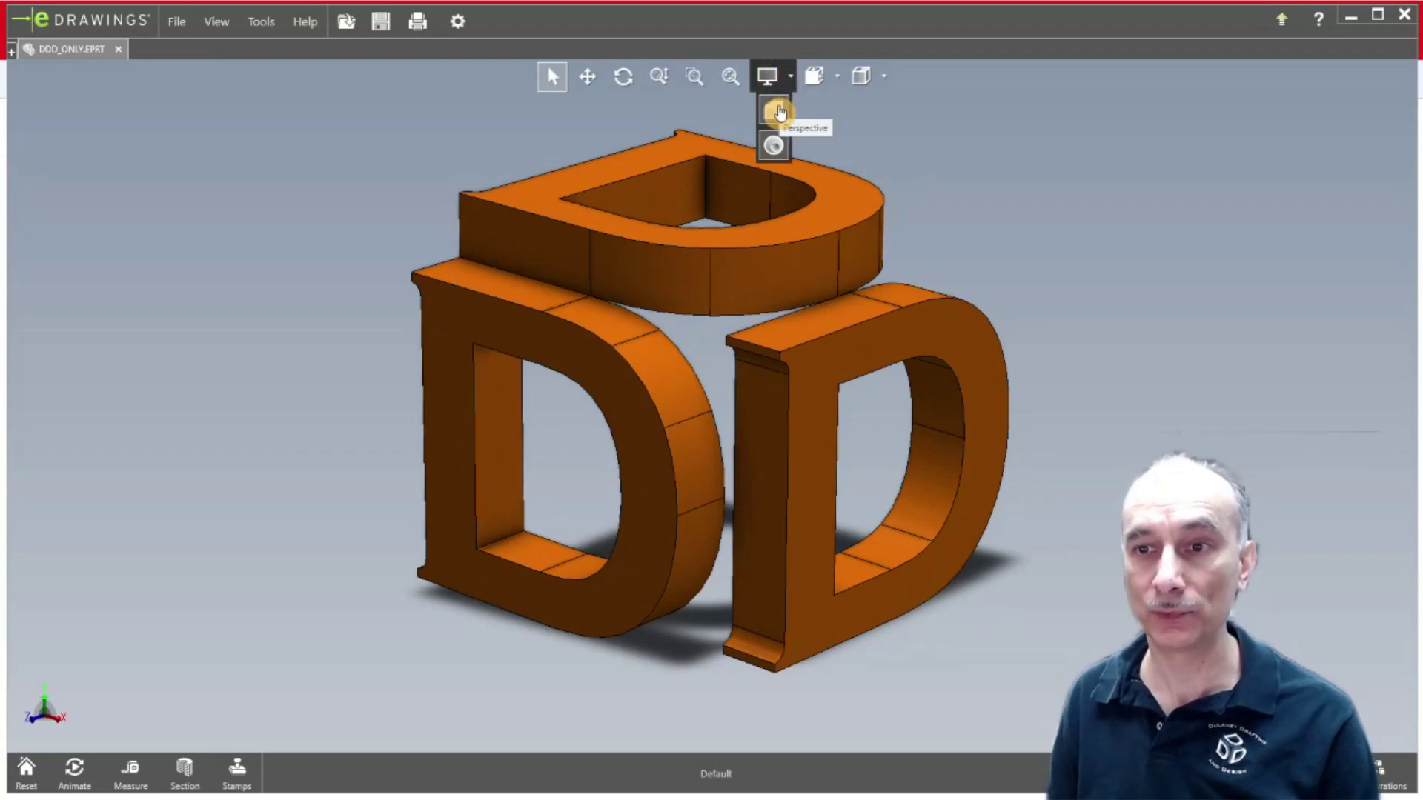
{"action": "left_click", "coordinate": [779, 112]}
{"action": "left_click", "coordinate": [790, 79]}
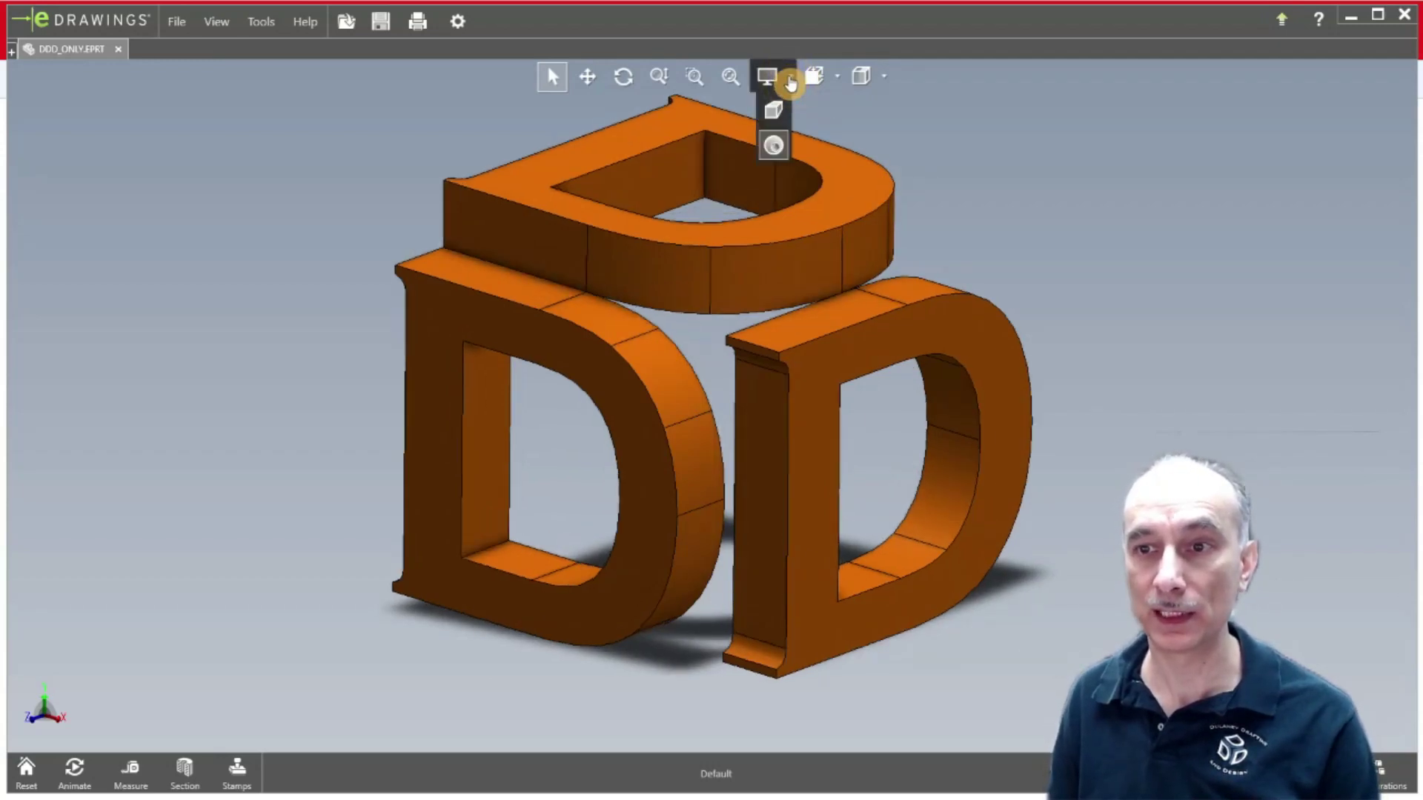
{"action": "left_click", "coordinate": [778, 148]}
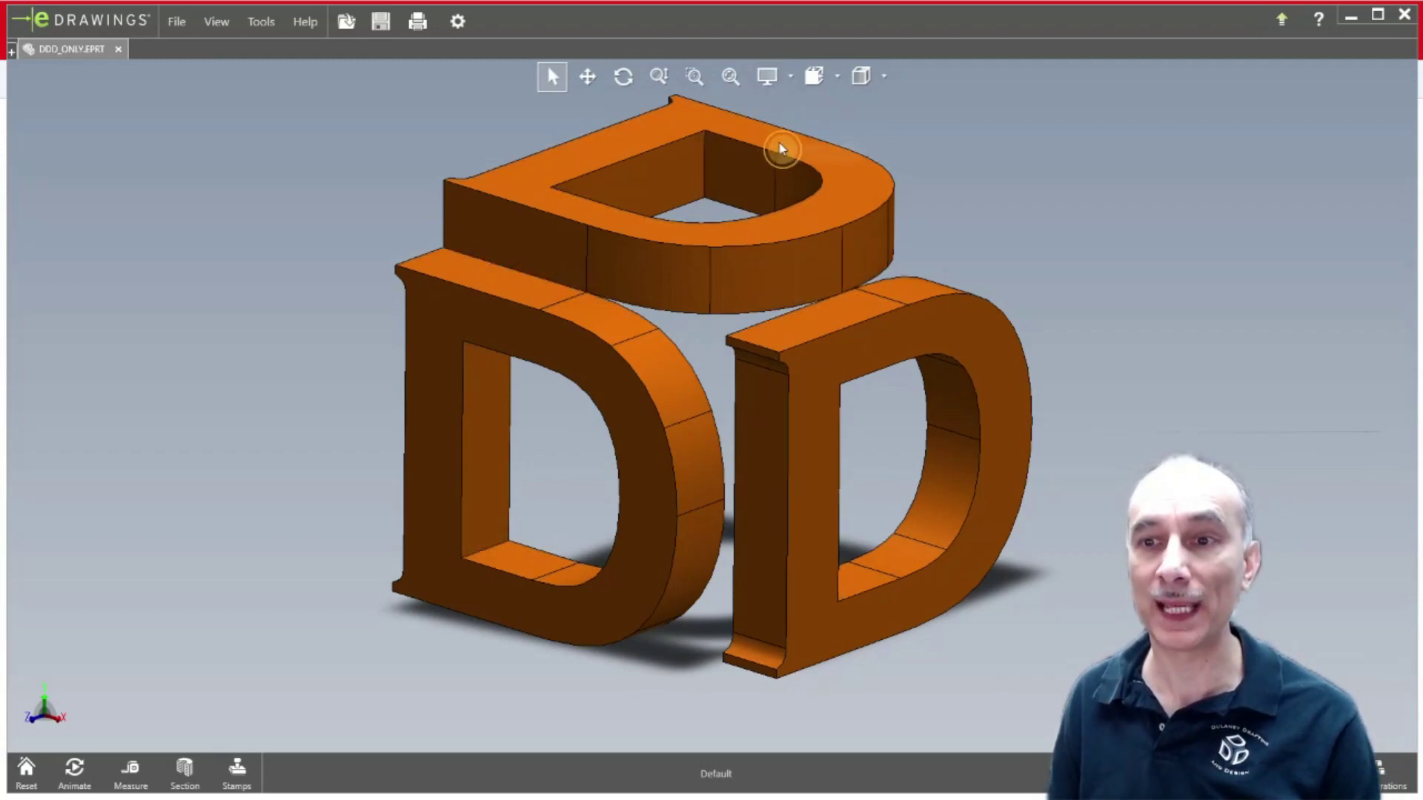
- View the DDD model from the Top, Left, Front, Right and Bottom, ending on Isometric
{"action": "left_click", "coordinate": [835, 79]}
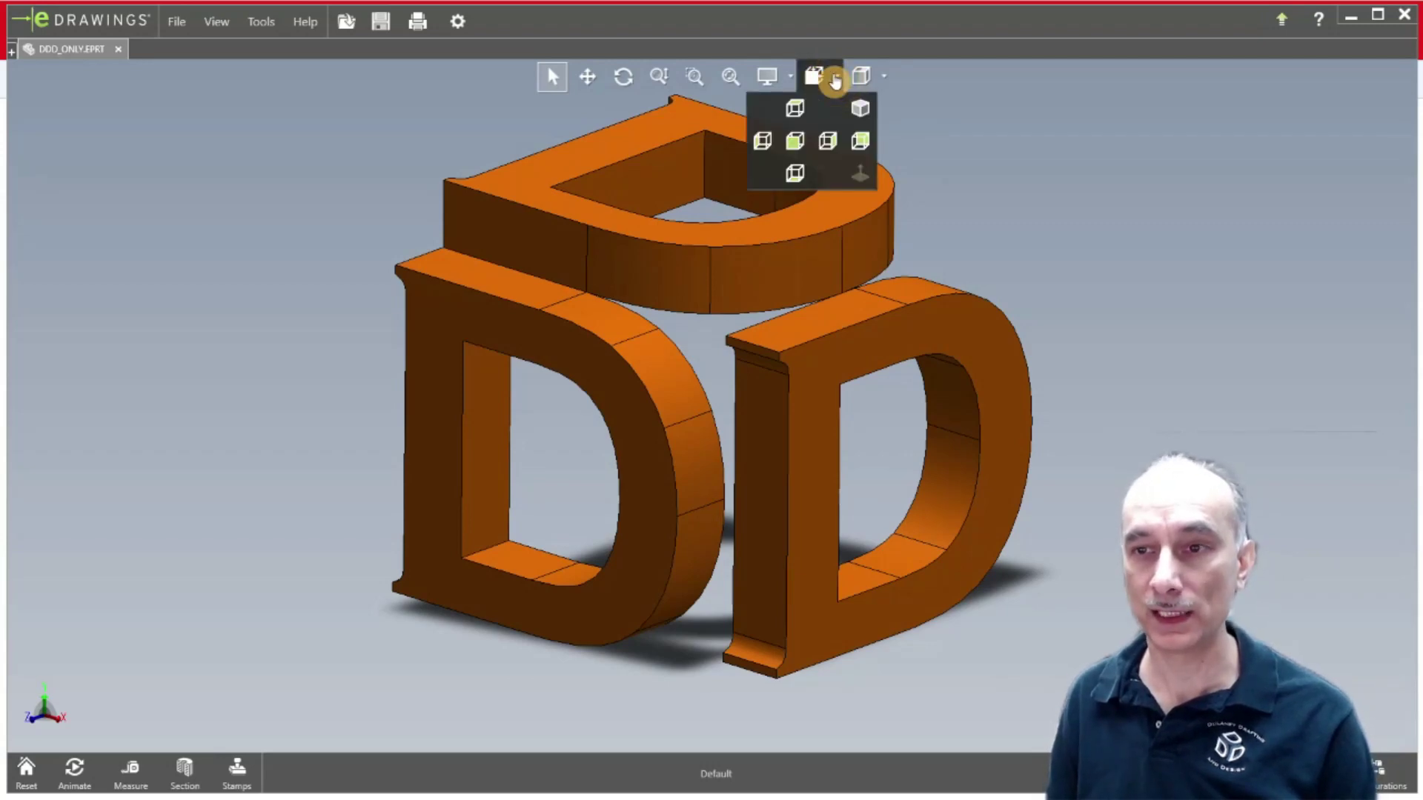
{"action": "left_click", "coordinate": [795, 111]}
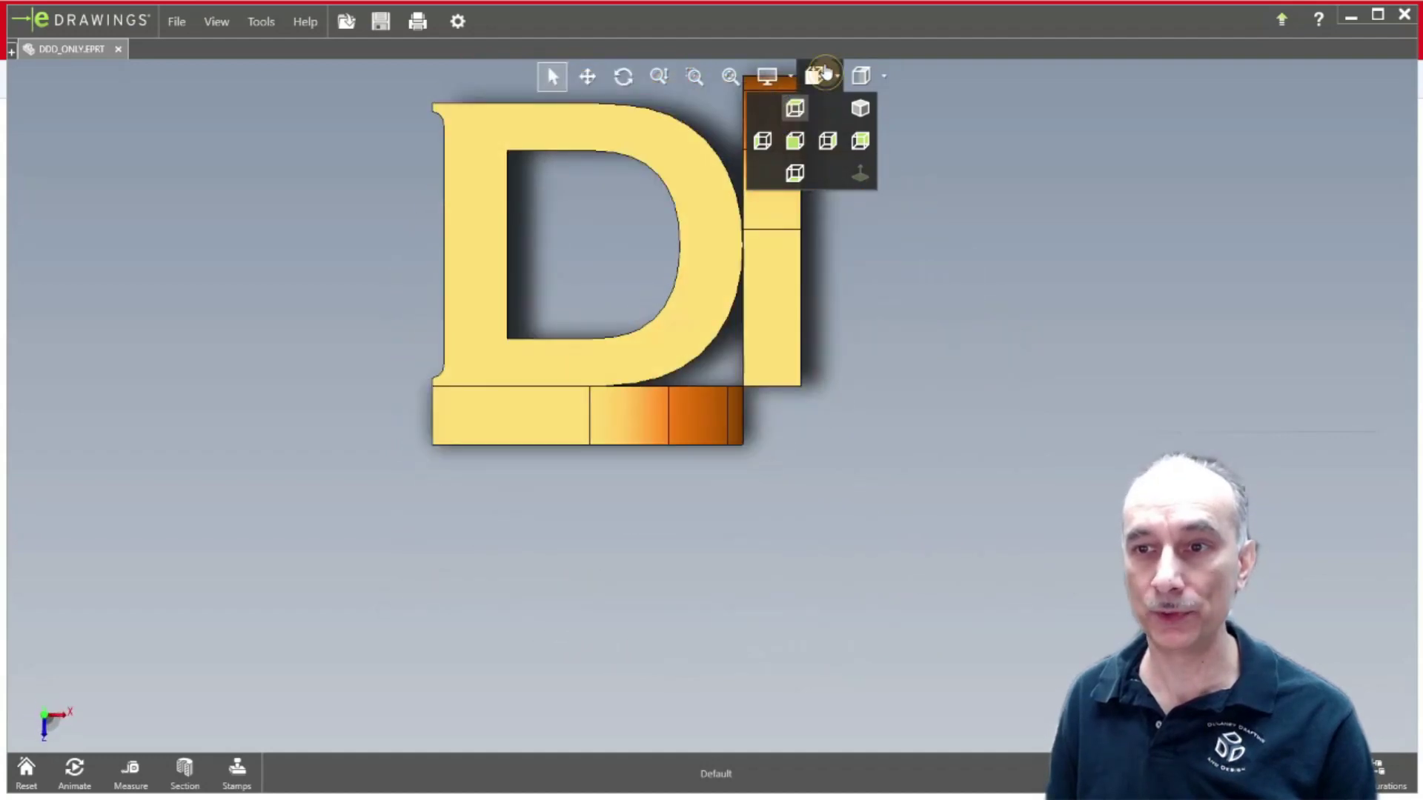
{"action": "left_click", "coordinate": [822, 85]}
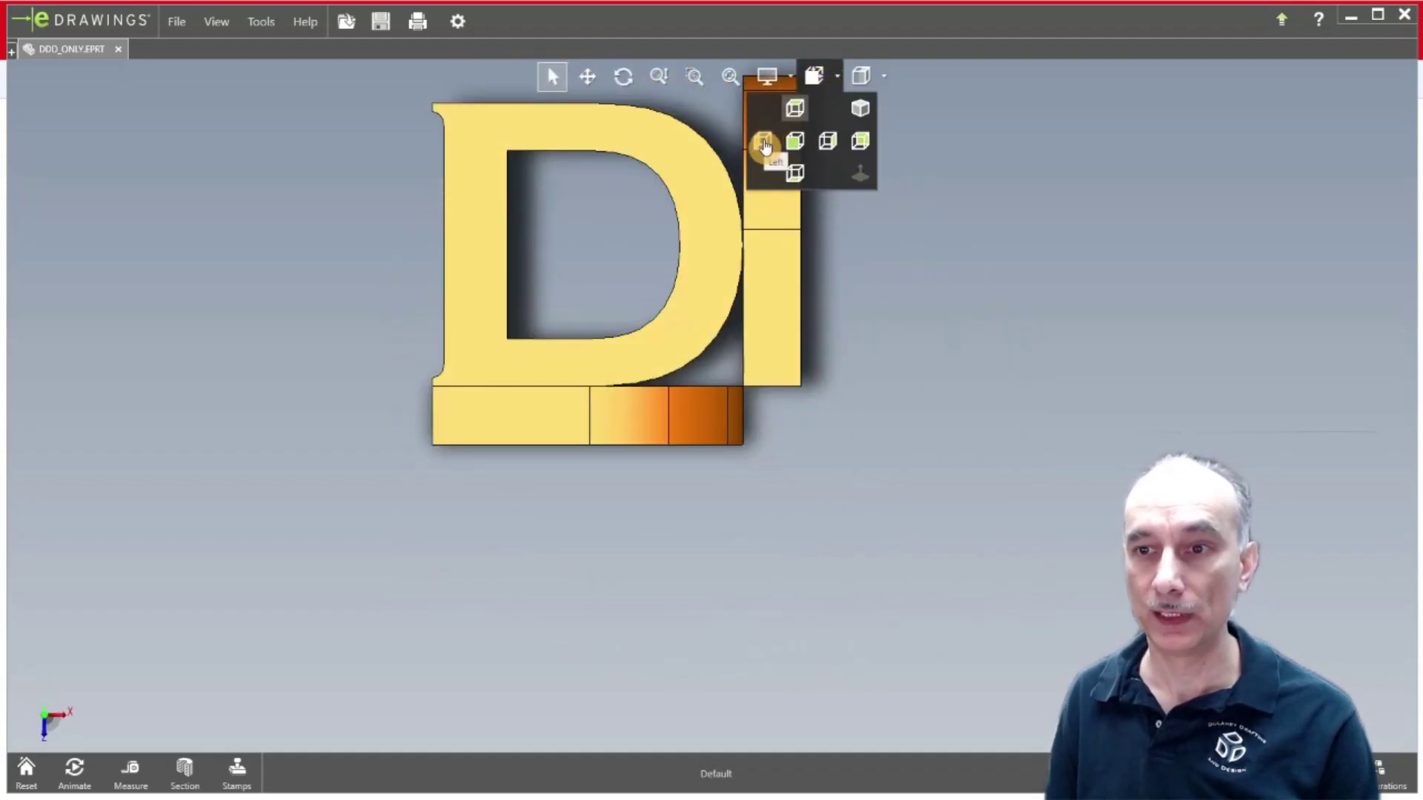
{"action": "left_click", "coordinate": [769, 141]}
{"action": "left_click", "coordinate": [833, 75]}
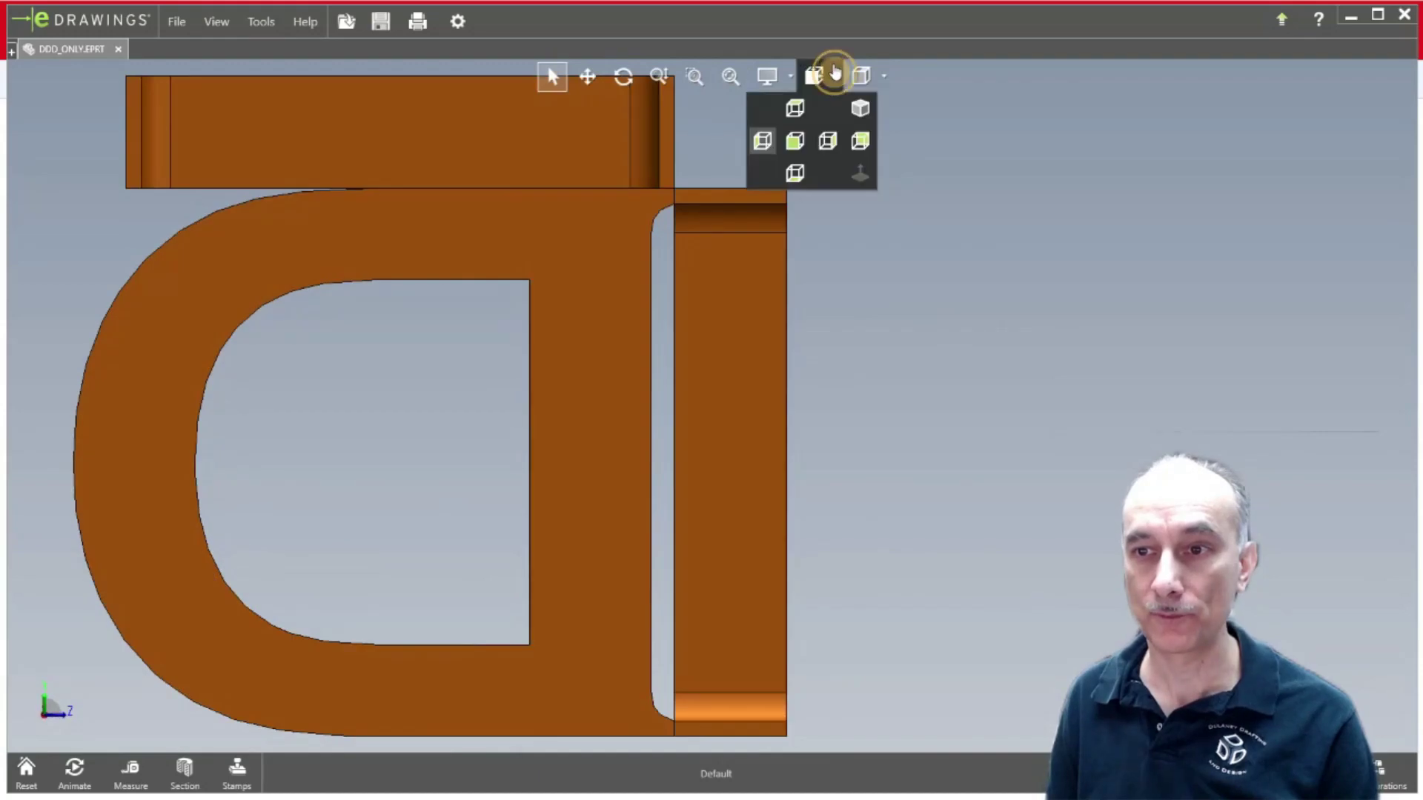
{"action": "left_click", "coordinate": [799, 145]}
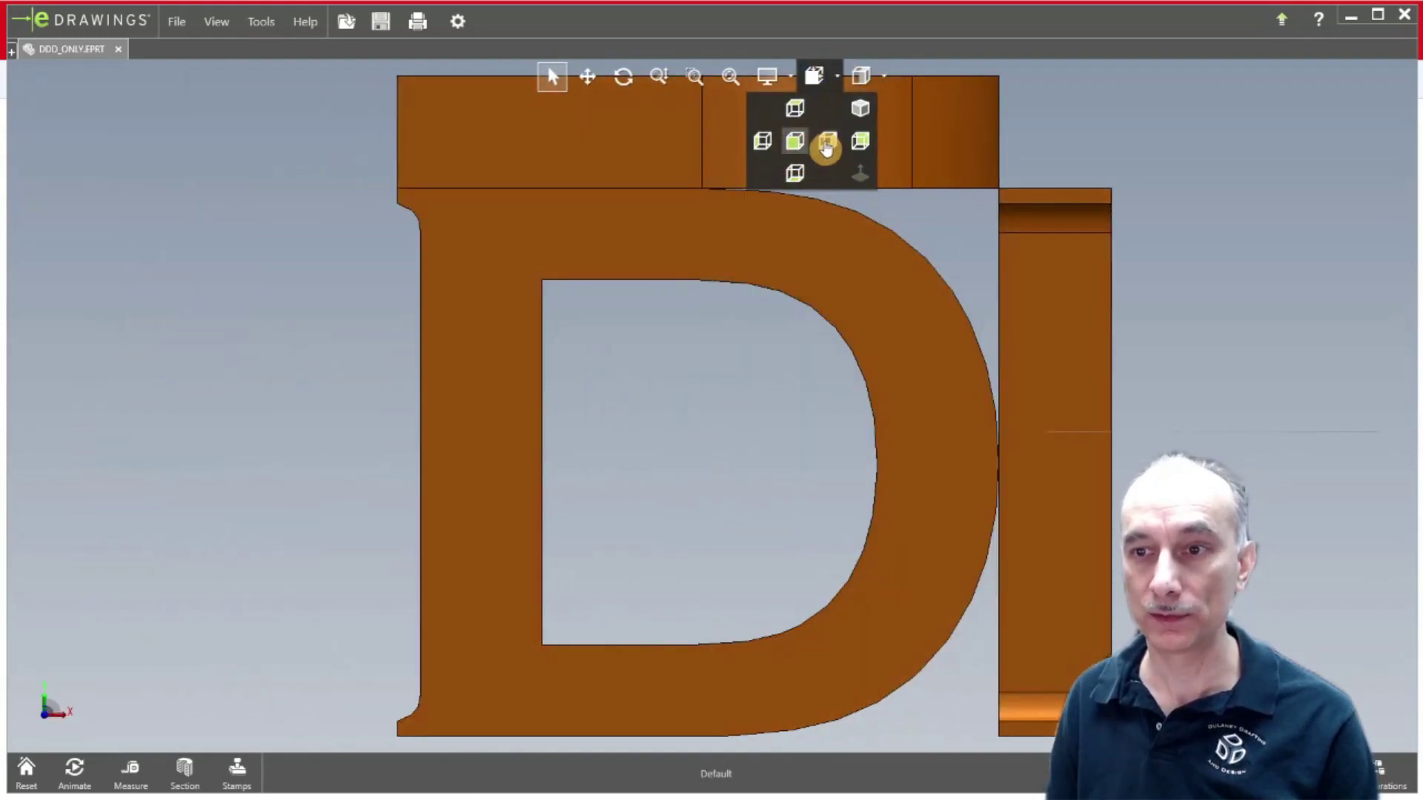
{"action": "left_click", "coordinate": [829, 146]}
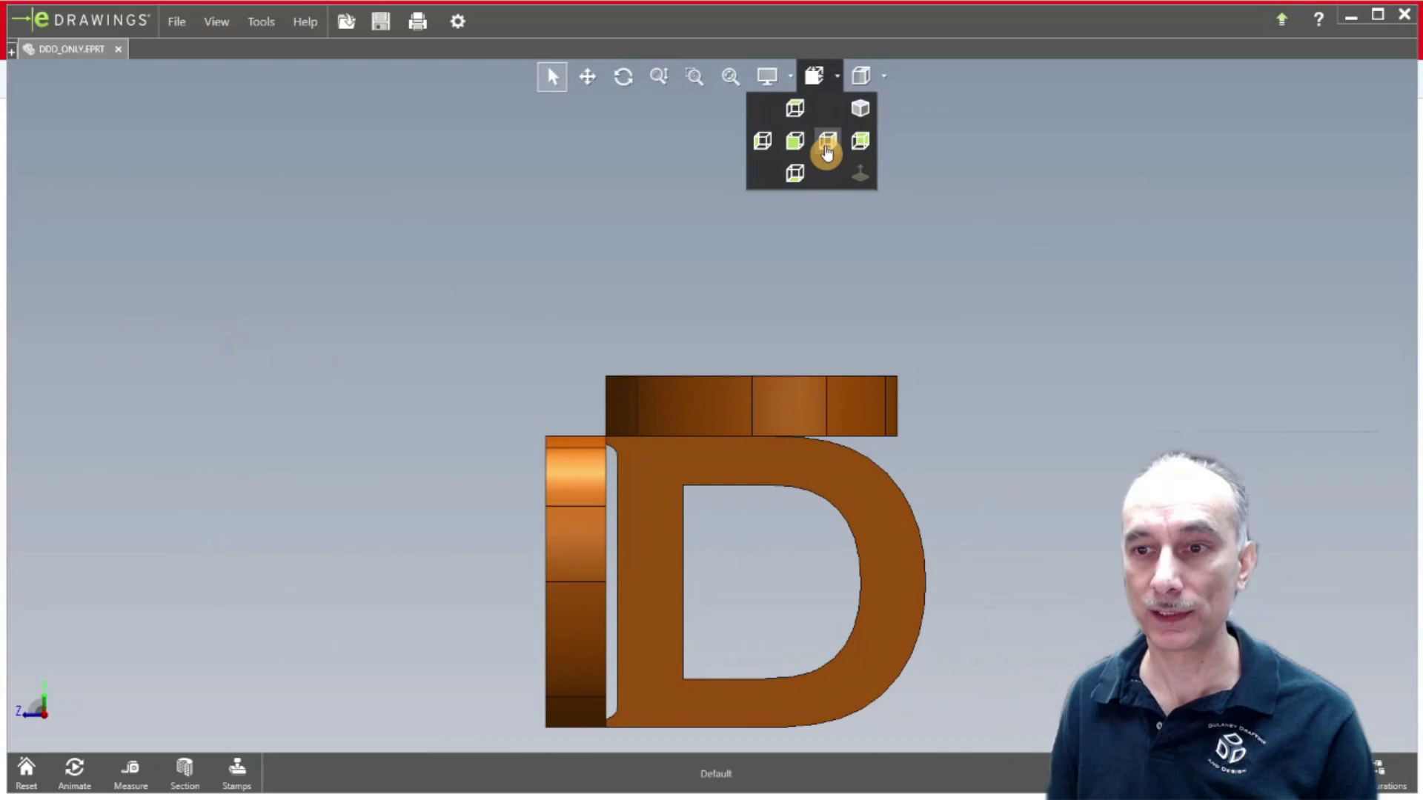
{"action": "left_click", "coordinate": [795, 175]}
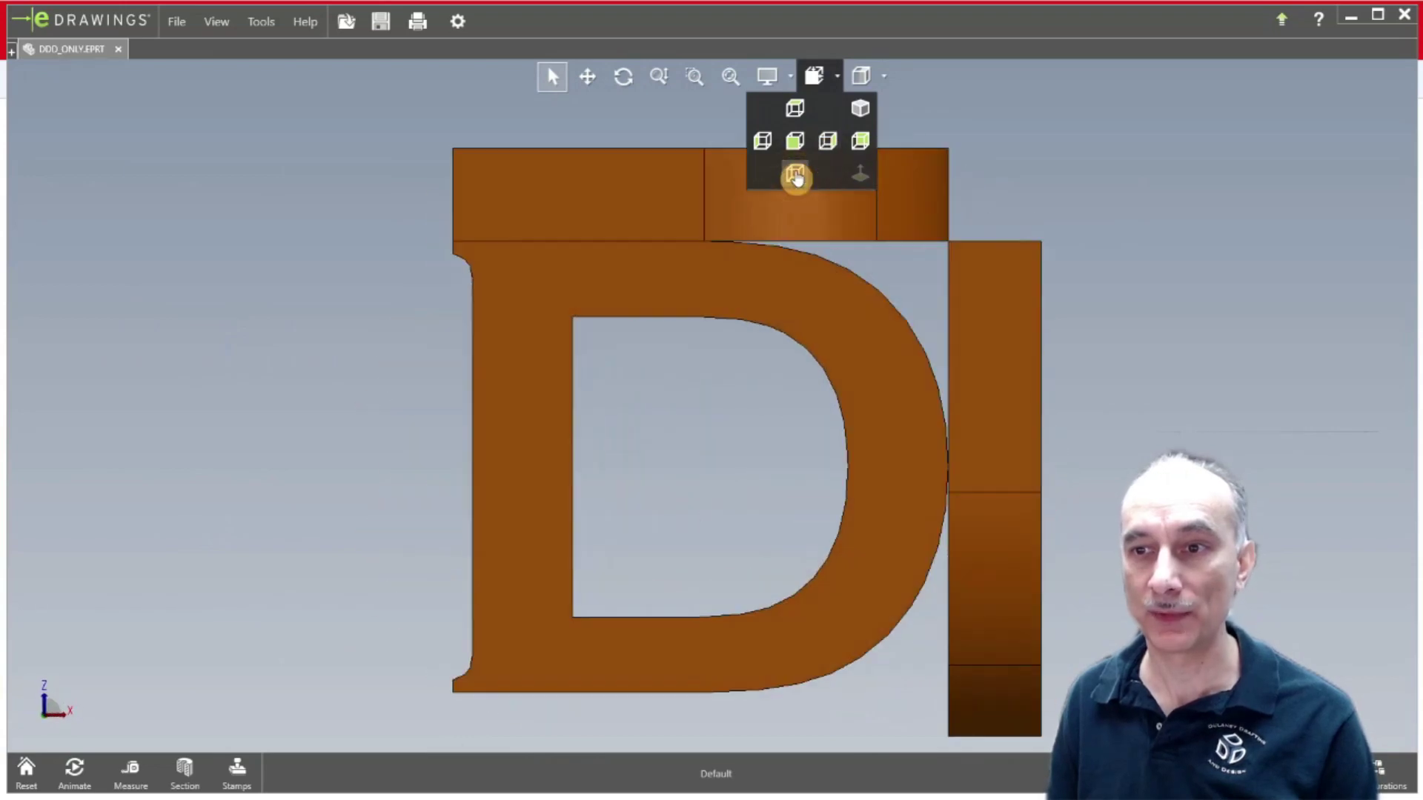
{"action": "left_click", "coordinate": [860, 109]}
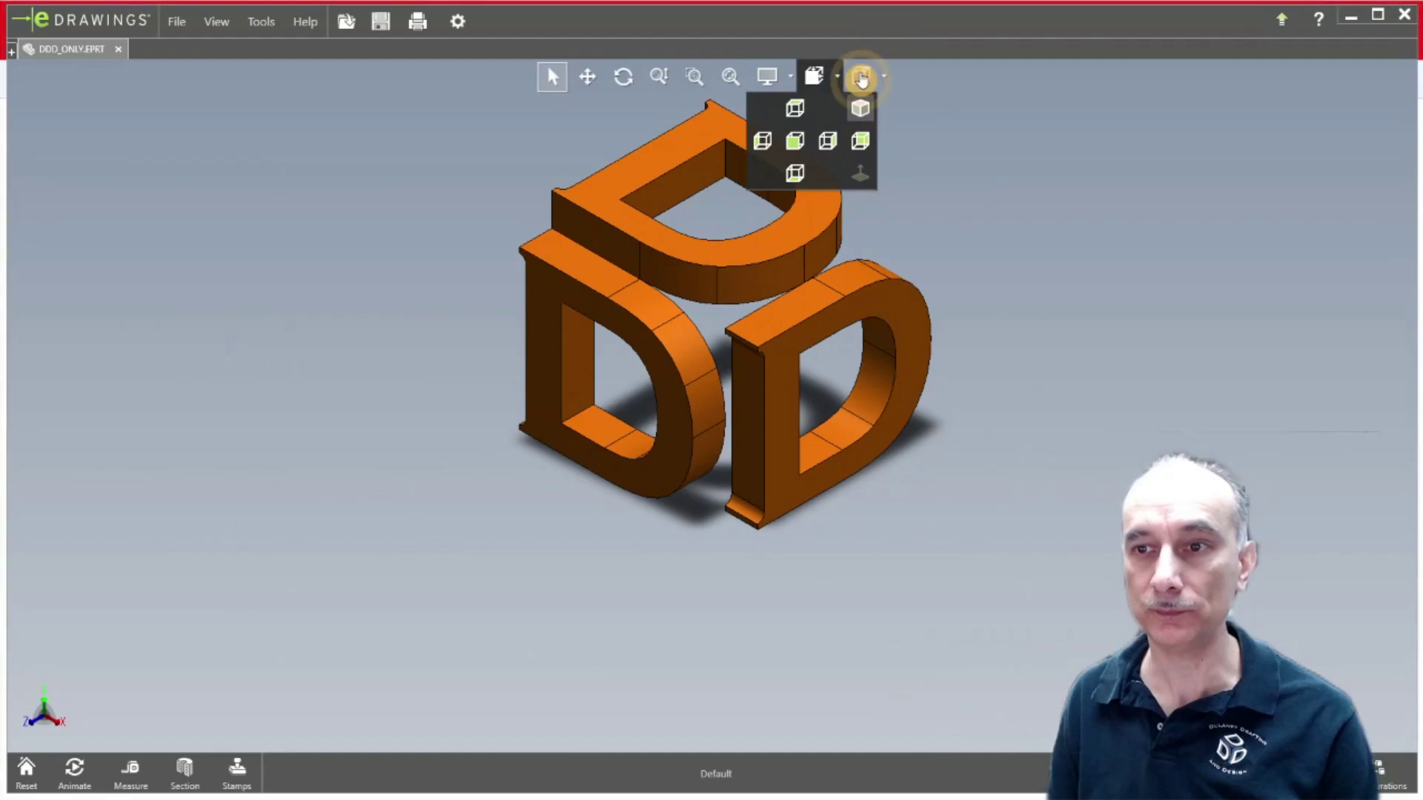
{"action": "left_click", "coordinate": [862, 77]}
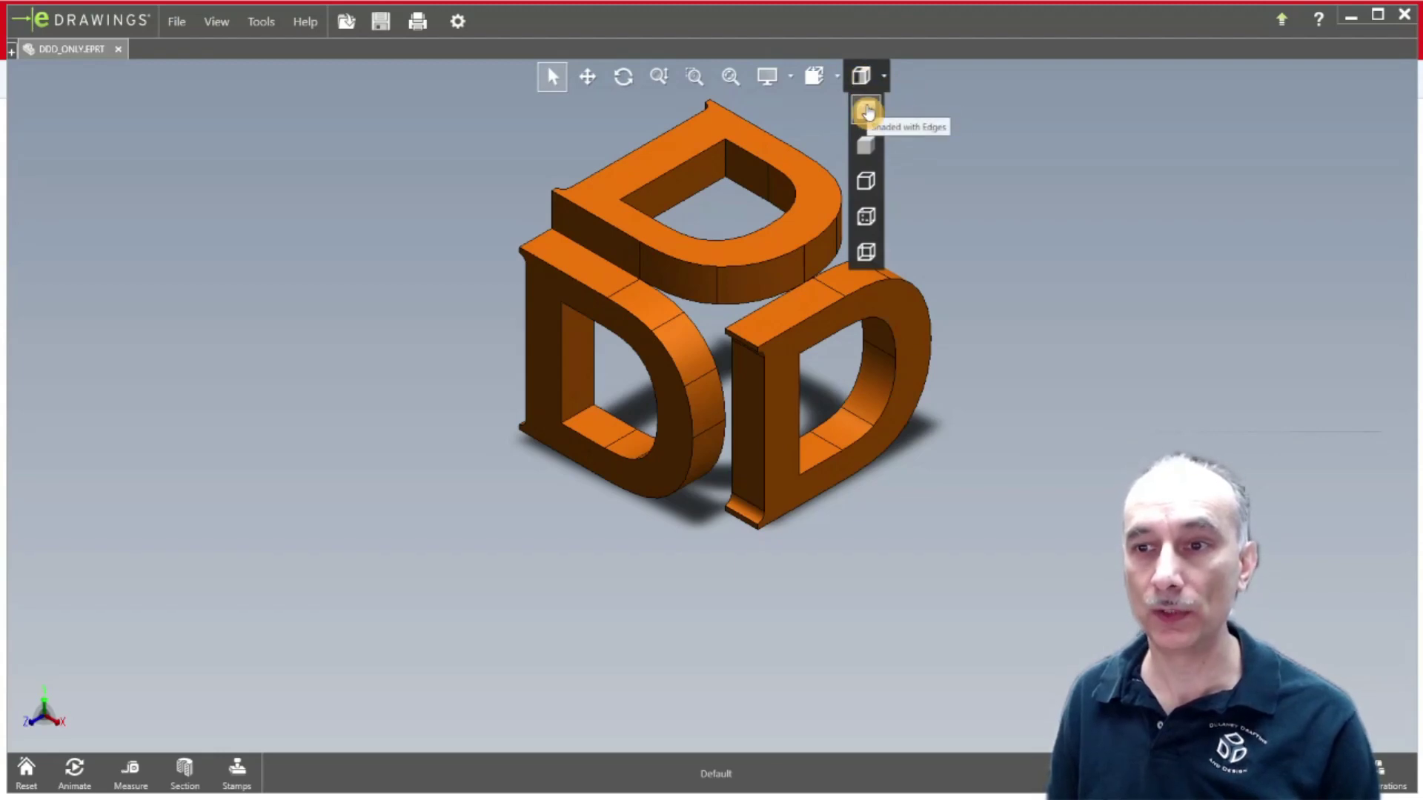
- Display the DDD model as Shaded, then Hidden Lines Removed, then Hidden Lines Visible
{"action": "scroll", "coordinate": [790, 180], "scroll_direction": "up", "scroll_amount": 3}
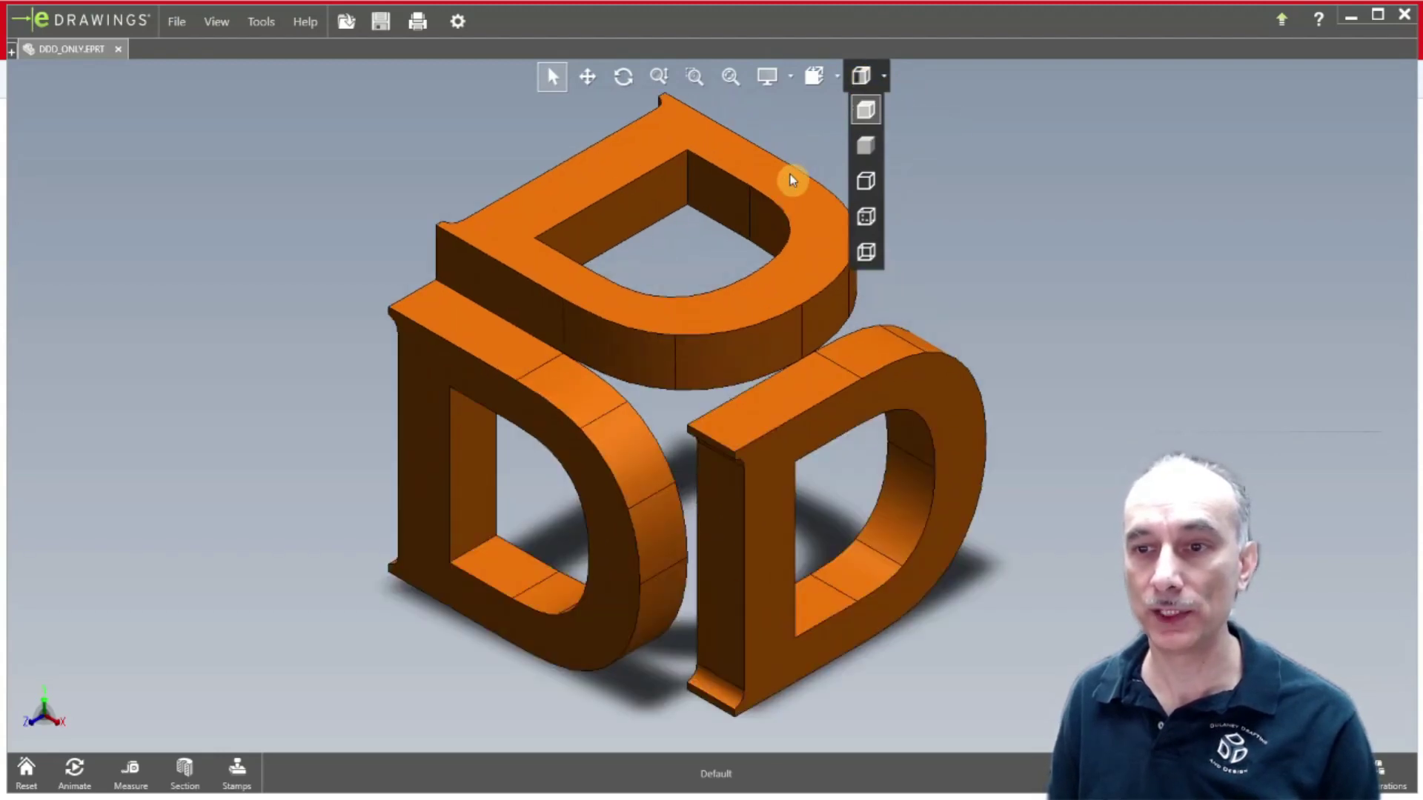
{"action": "left_click", "coordinate": [868, 146]}
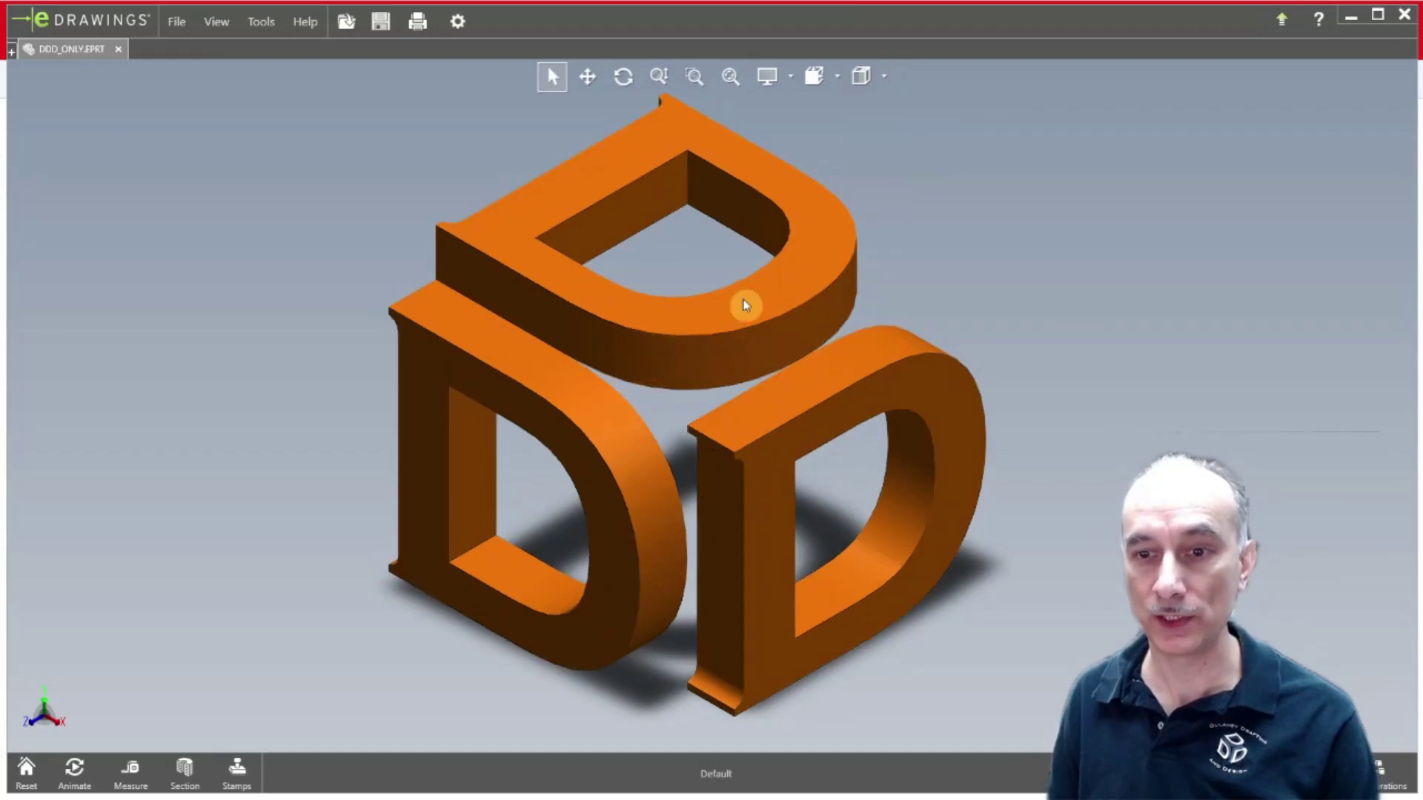
{"action": "left_click", "coordinate": [863, 82]}
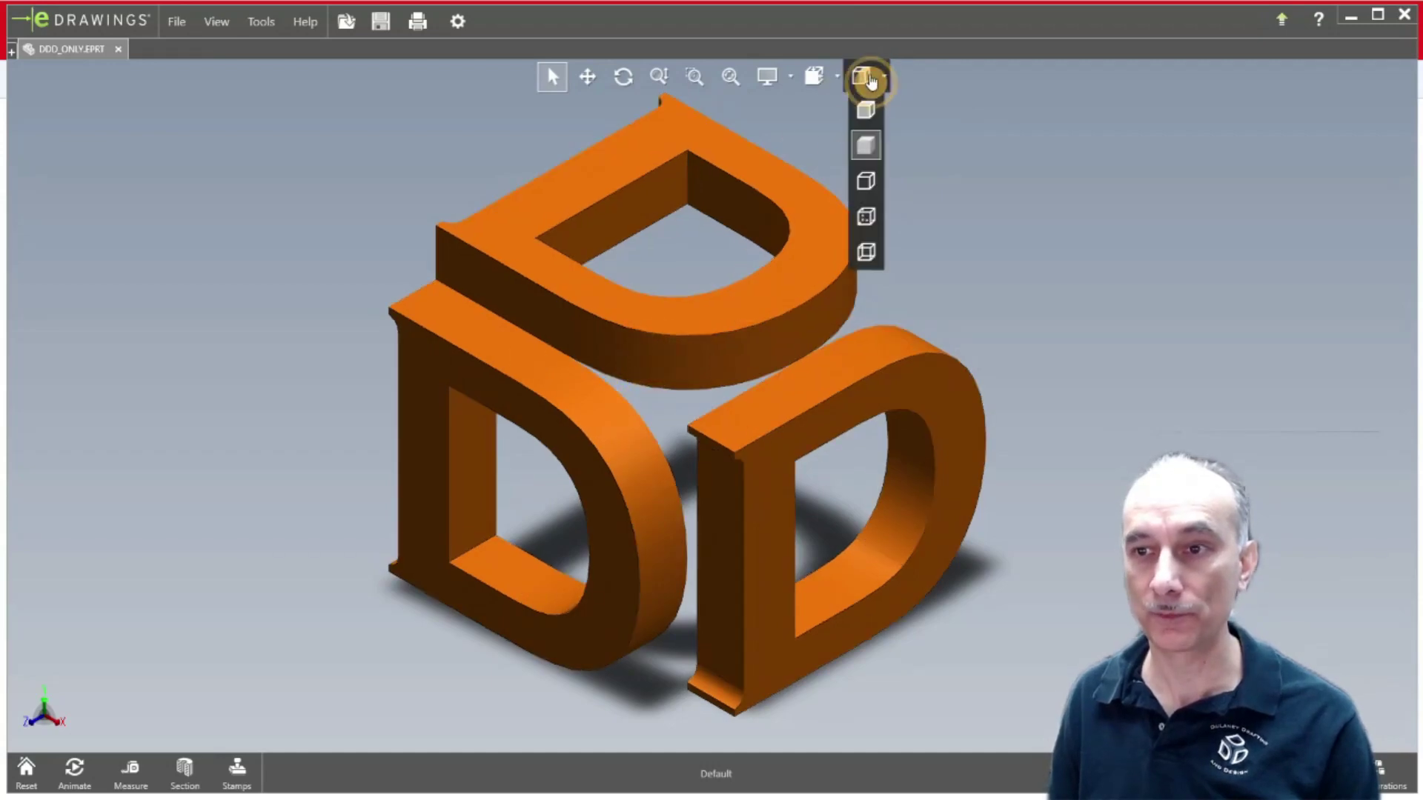
{"action": "left_click", "coordinate": [869, 182]}
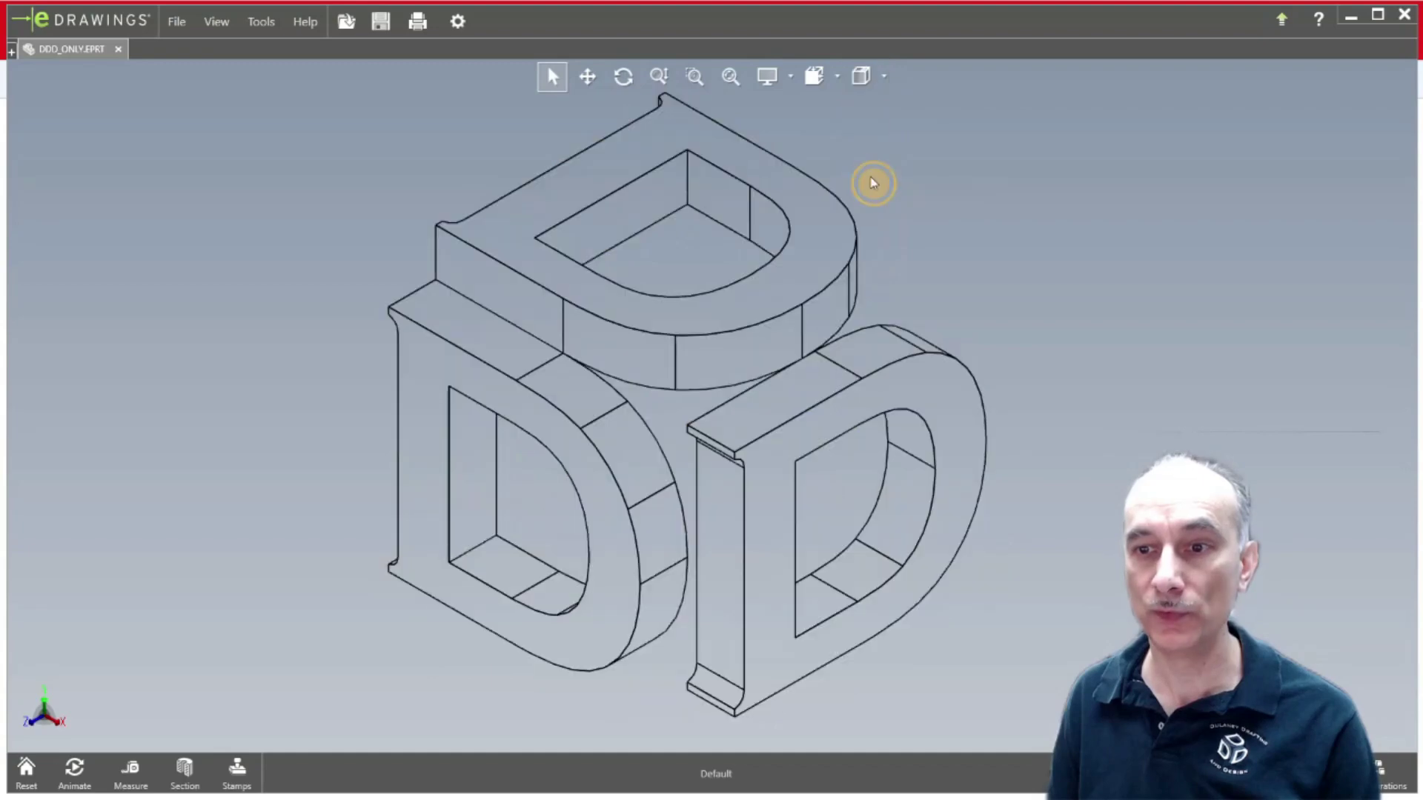
{"action": "left_click", "coordinate": [862, 75]}
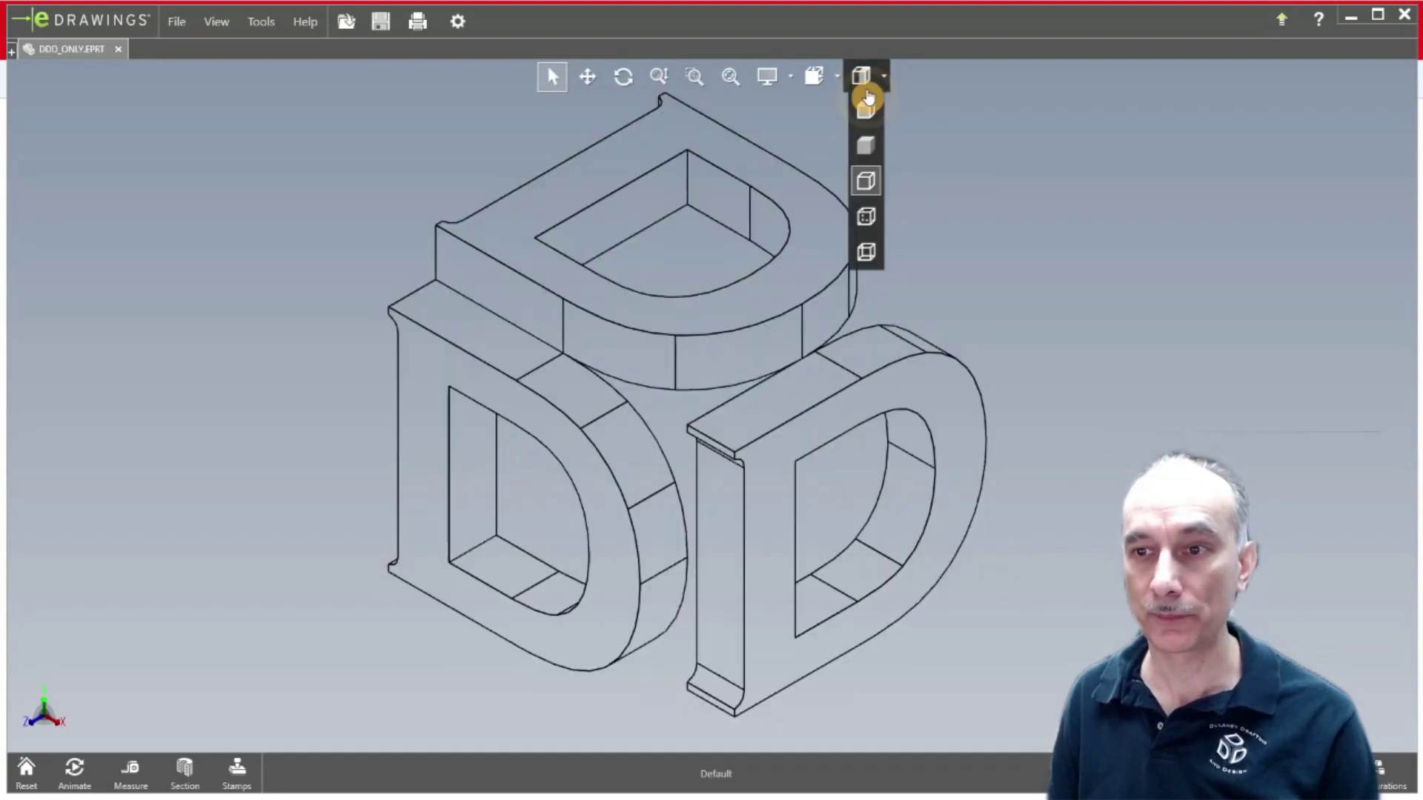
{"action": "left_click", "coordinate": [866, 220]}
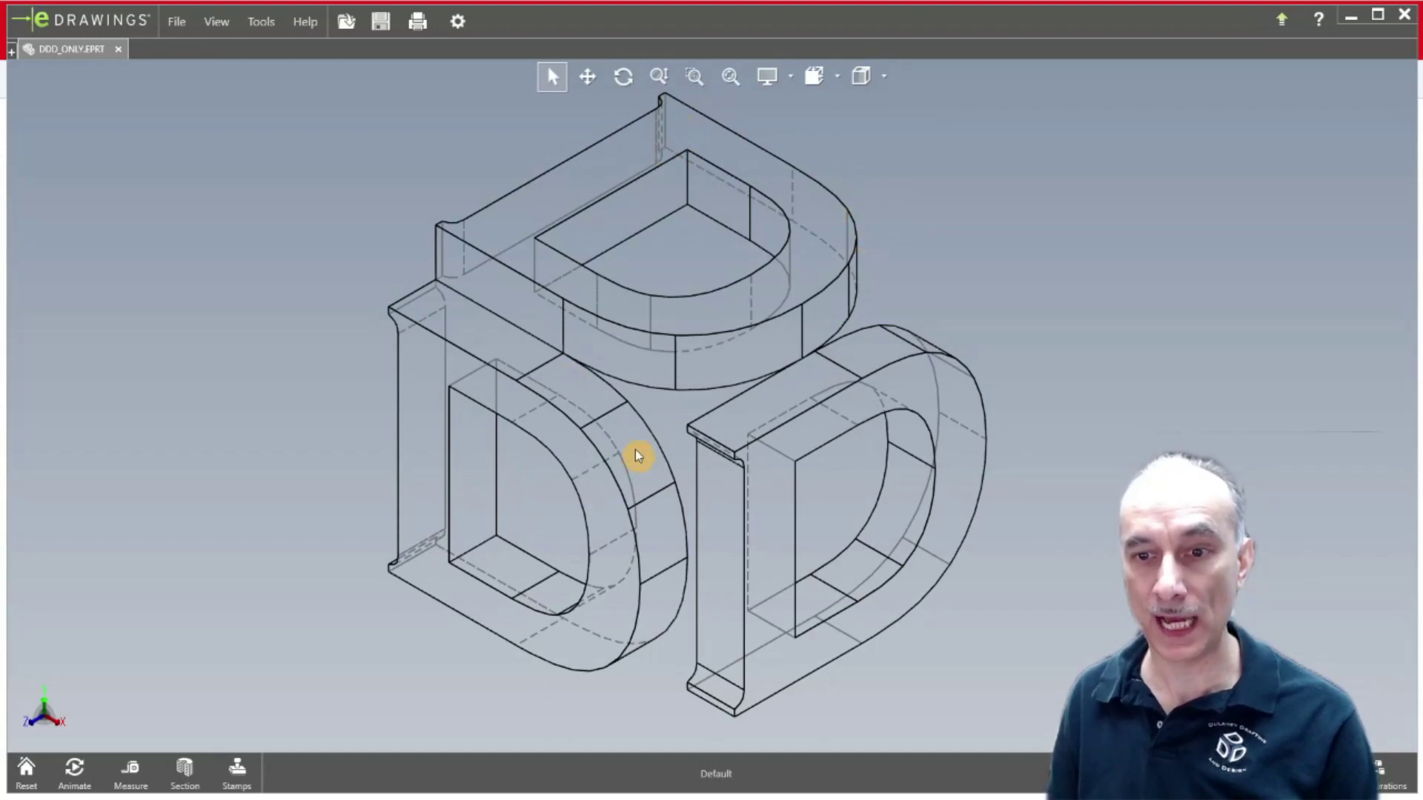
- Switch to Wireframe and orbit to inspect it, then return to Shaded with Edges
{"action": "left_click", "coordinate": [861, 75]}
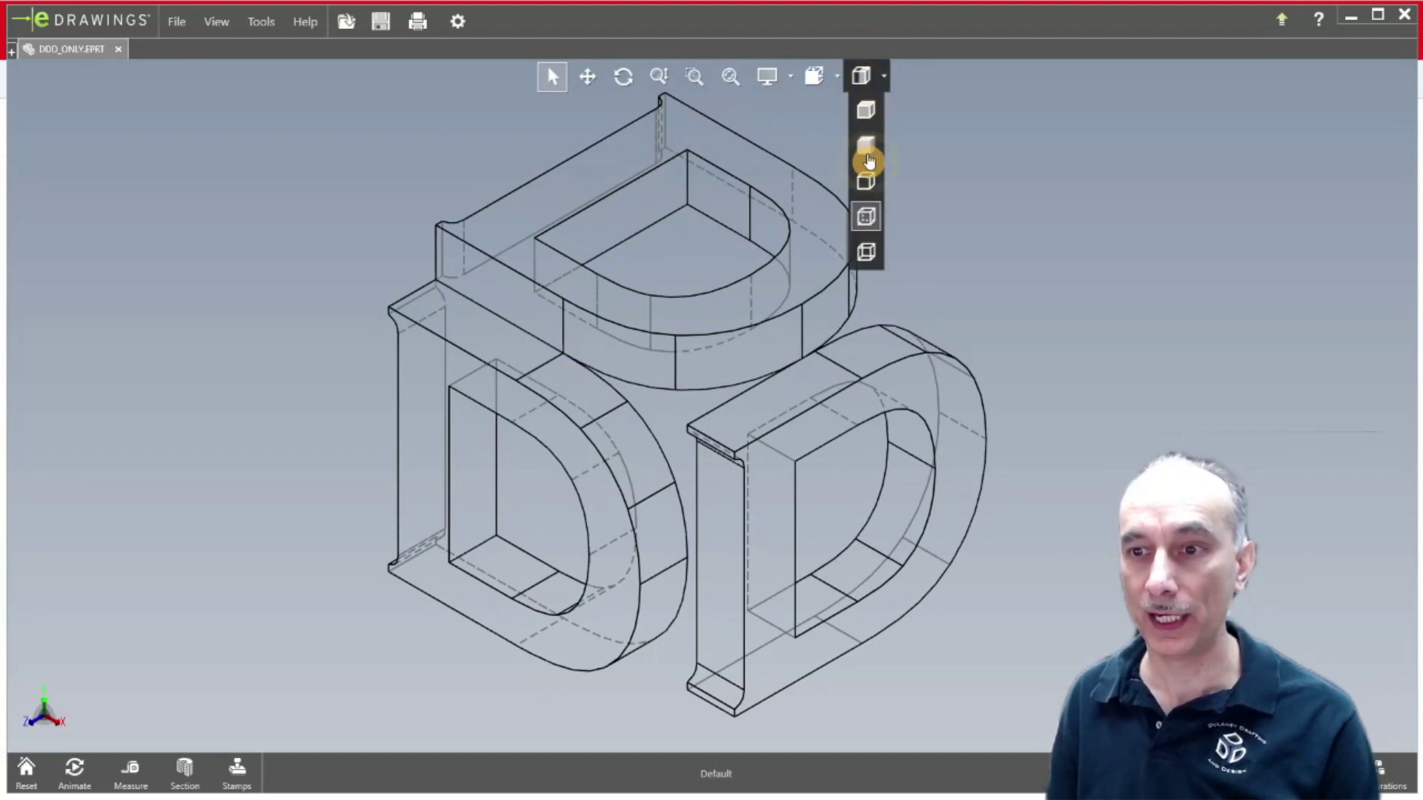
{"action": "left_click", "coordinate": [867, 254]}
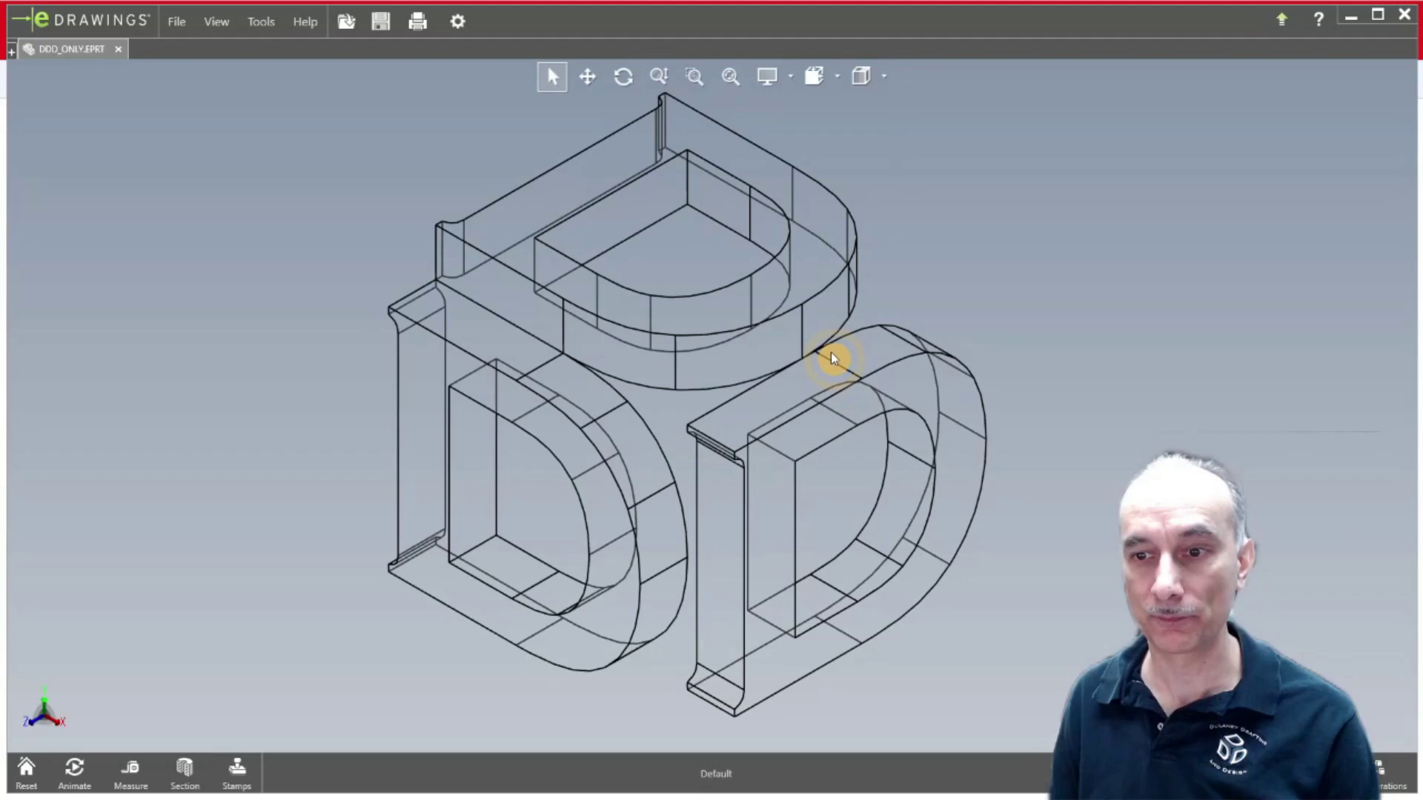
{"action": "mouse_move", "coordinate": [832, 358]}
{"action": "middle_mouse_down"}
{"action": "mouse_move", "coordinate": [775, 321]}
{"action": "mouse_move", "coordinate": [623, 366]}
{"action": "mouse_move", "coordinate": [860, 304]}
{"action": "mouse_move", "coordinate": [881, 369]}
{"action": "mouse_move", "coordinate": [832, 301]}
{"action": "mouse_move", "coordinate": [857, 349]}
{"action": "middle_mouse_up"}
{"action": "scroll", "coordinate": [857, 349], "scroll_direction": "up", "scroll_amount": 2}
{"action": "left_click", "coordinate": [882, 76]}
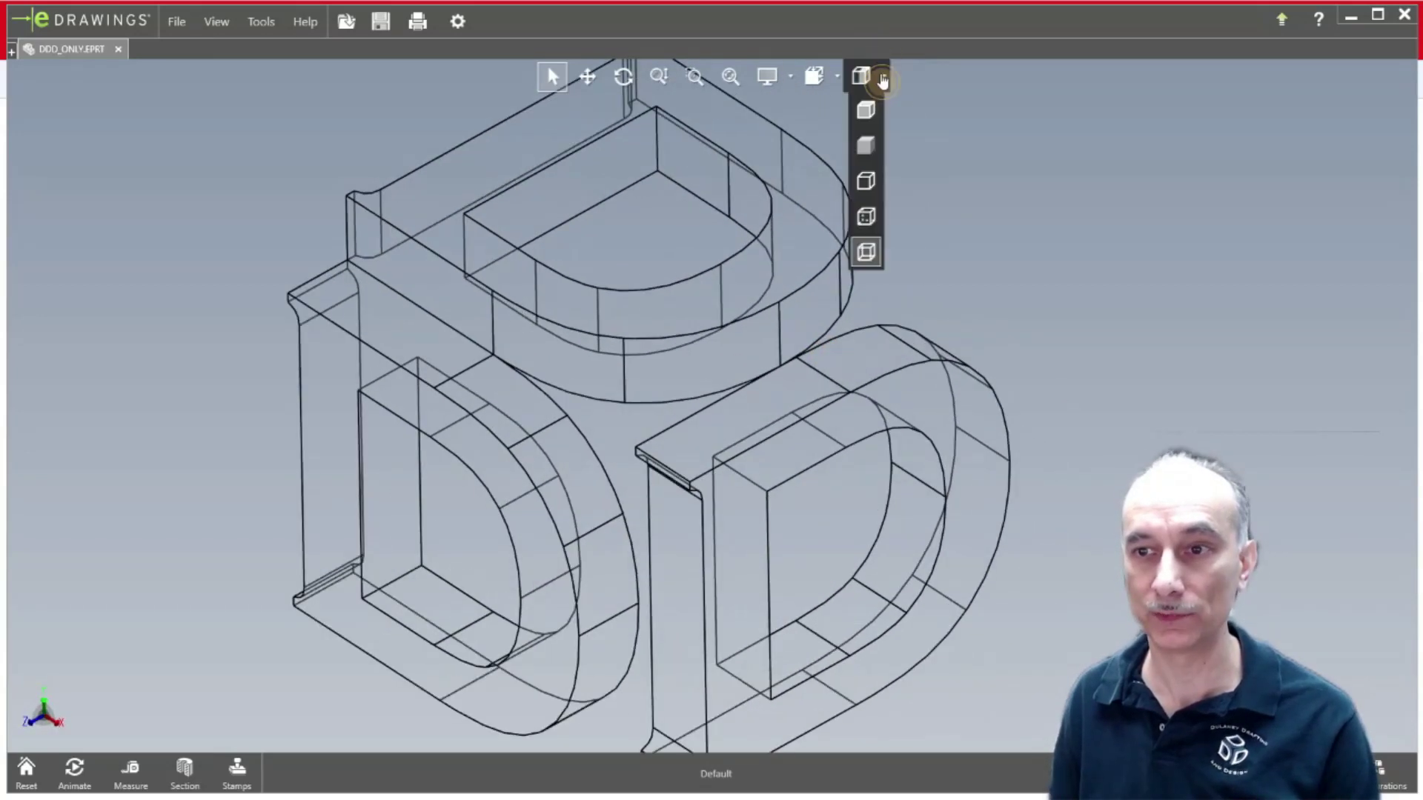
{"action": "left_click", "coordinate": [869, 111]}
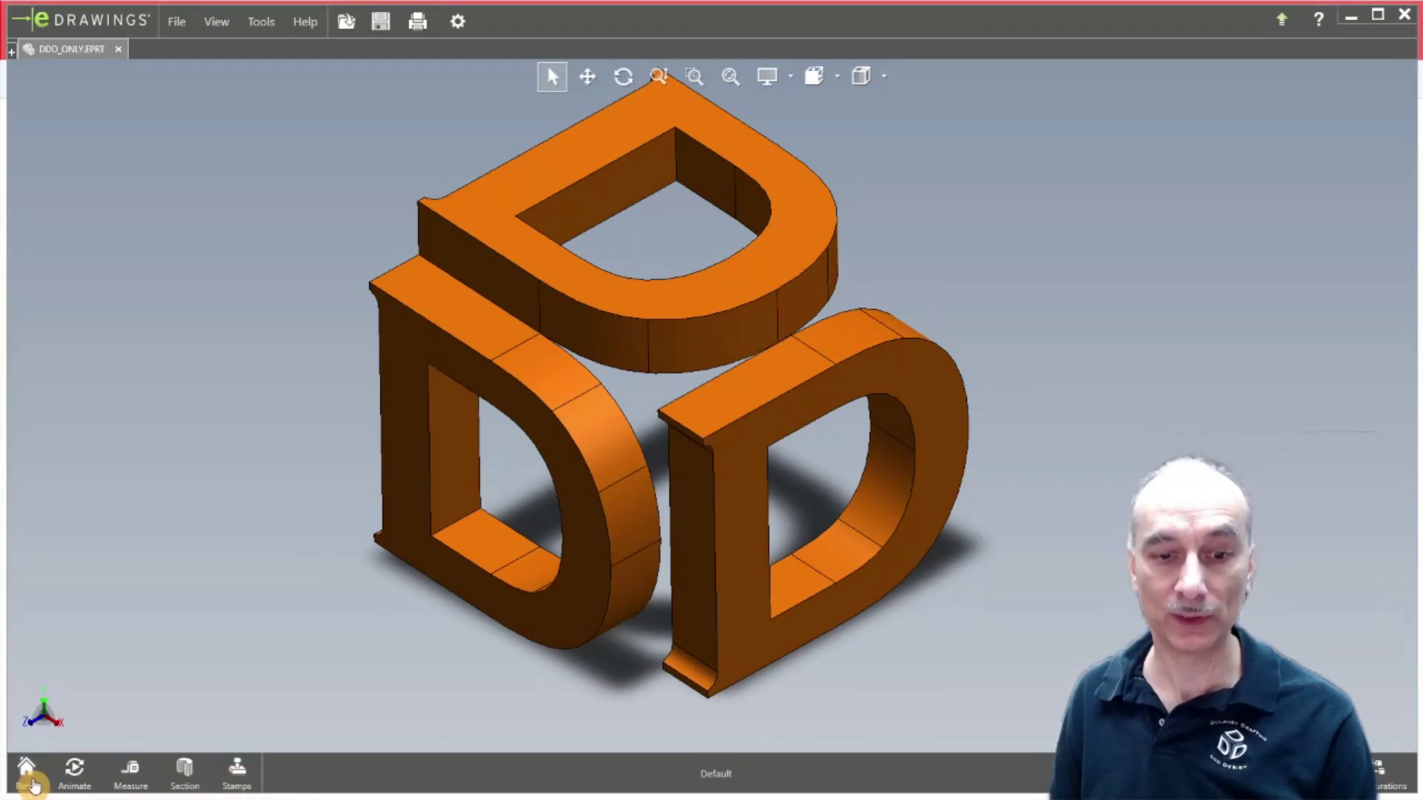
- Tumble and pan the DDD model to the right edge, then Reset it to the centred default view
{"action": "left_click_drag", "start_coordinate": [464, 449], "coordinate": [607, 82]}
{"action": "left_click", "coordinate": [588, 77]}
{"action": "left_click_drag", "start_coordinate": [617, 350], "coordinate": [1419, 333]}
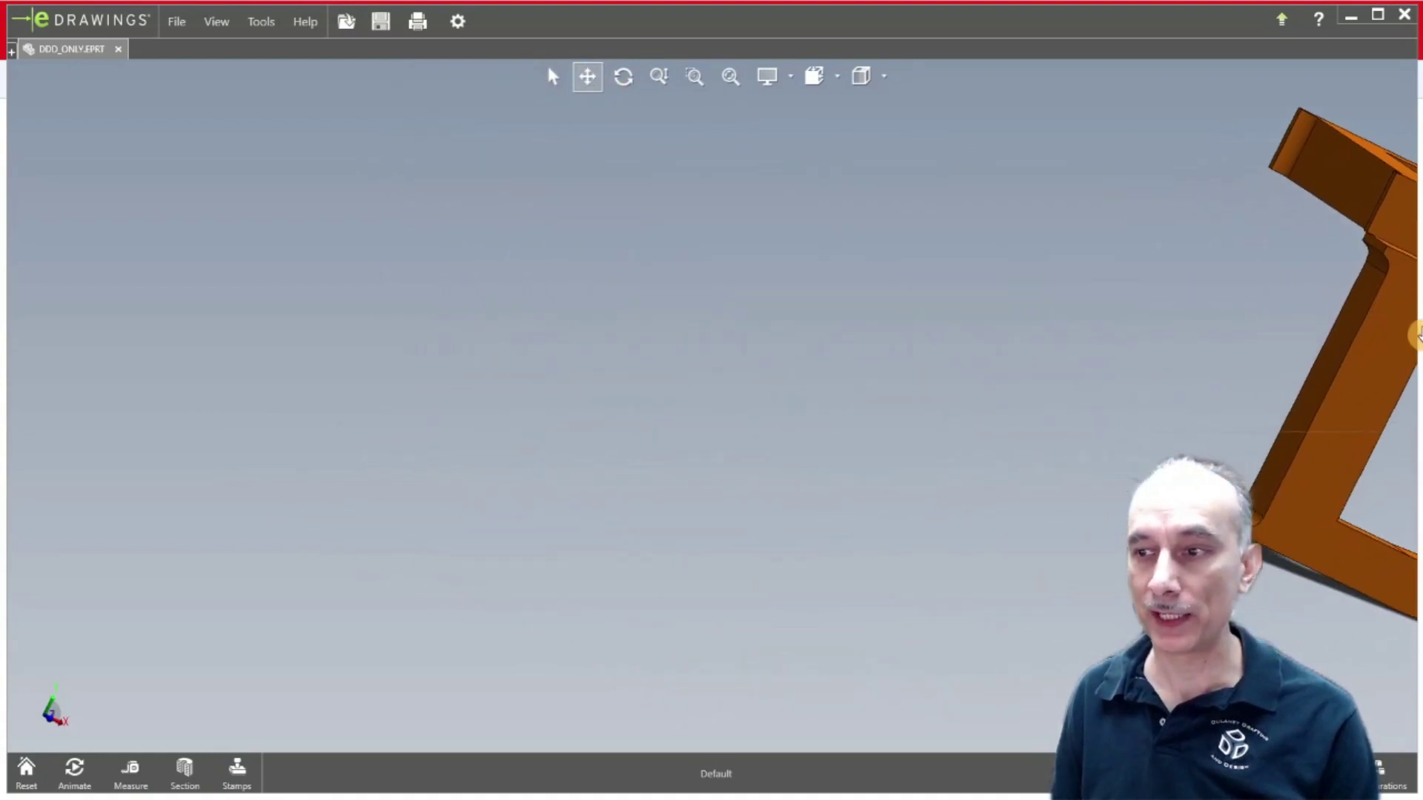
{"action": "left_click", "coordinate": [591, 81]}
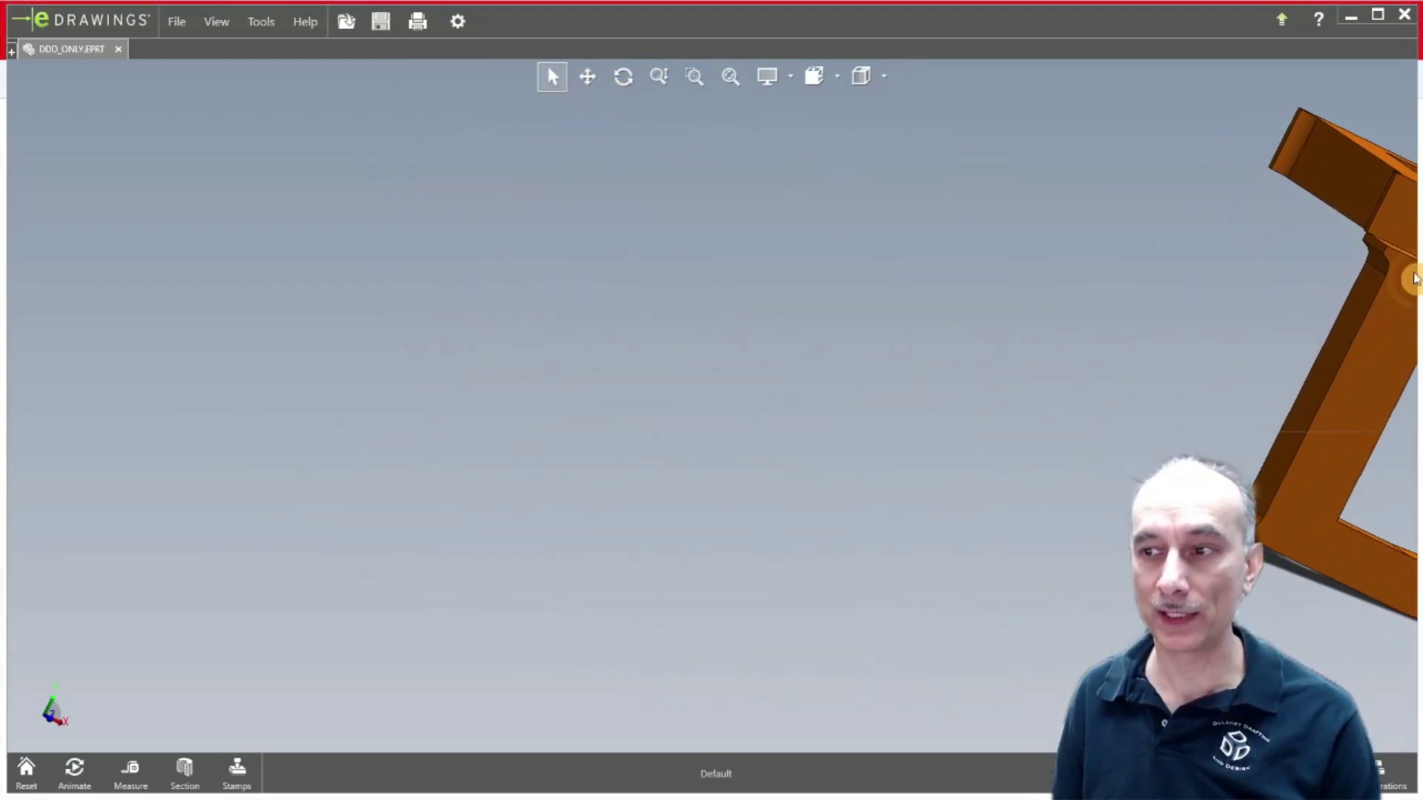
{"action": "left_click", "coordinate": [25, 777]}
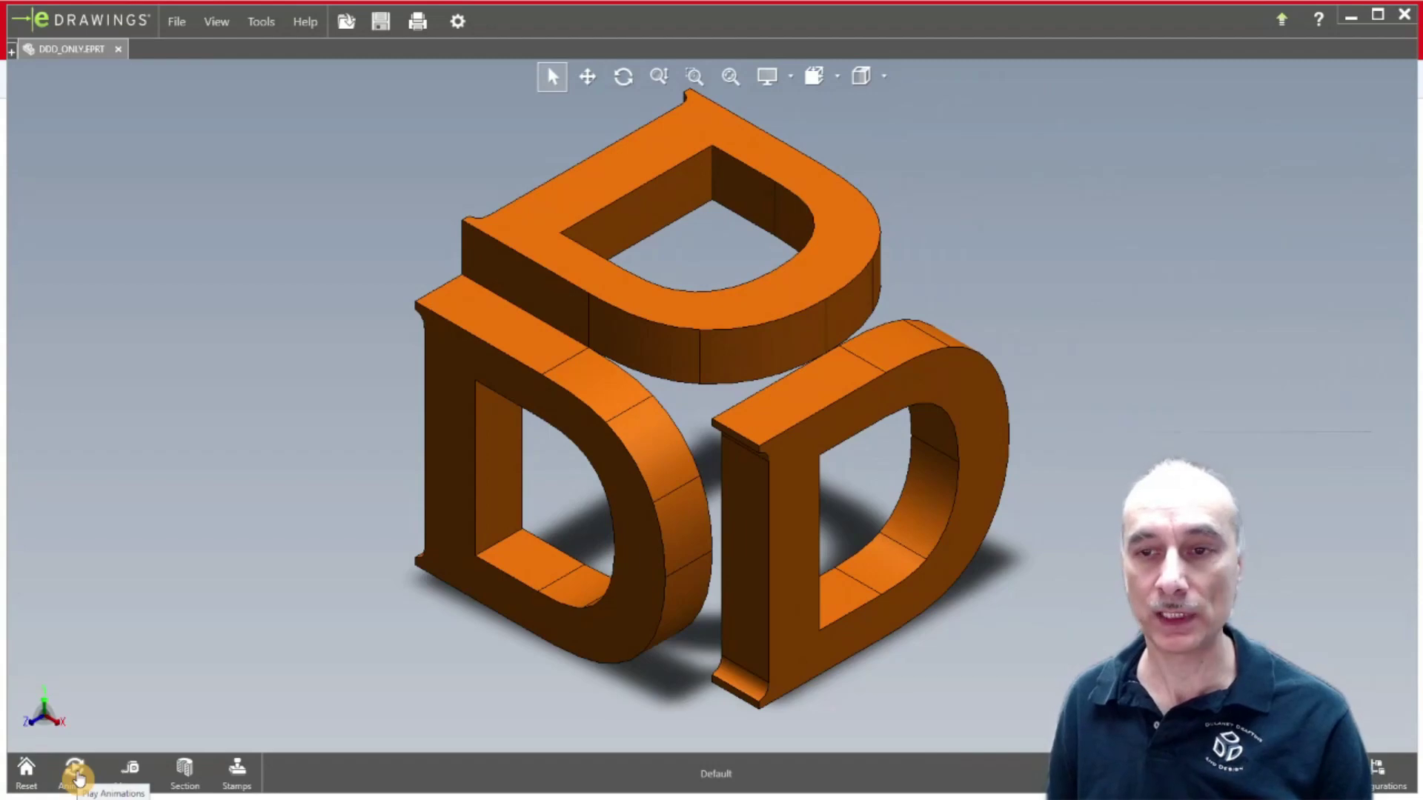
- Play the Motion Study 1 animation from the Animations list
{"action": "left_click", "coordinate": [75, 774]}
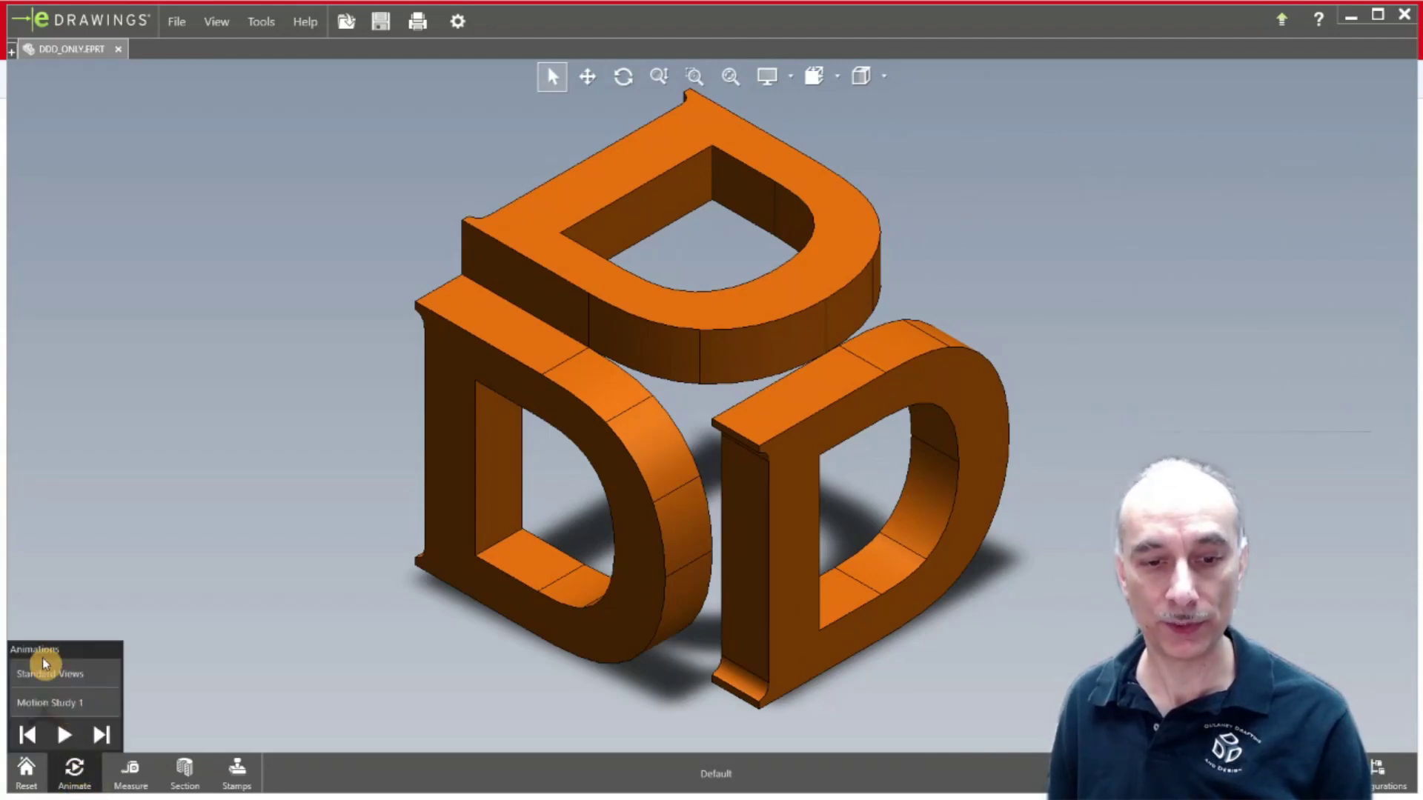
{"action": "left_click", "coordinate": [74, 769]}
{"action": "left_click", "coordinate": [74, 770]}
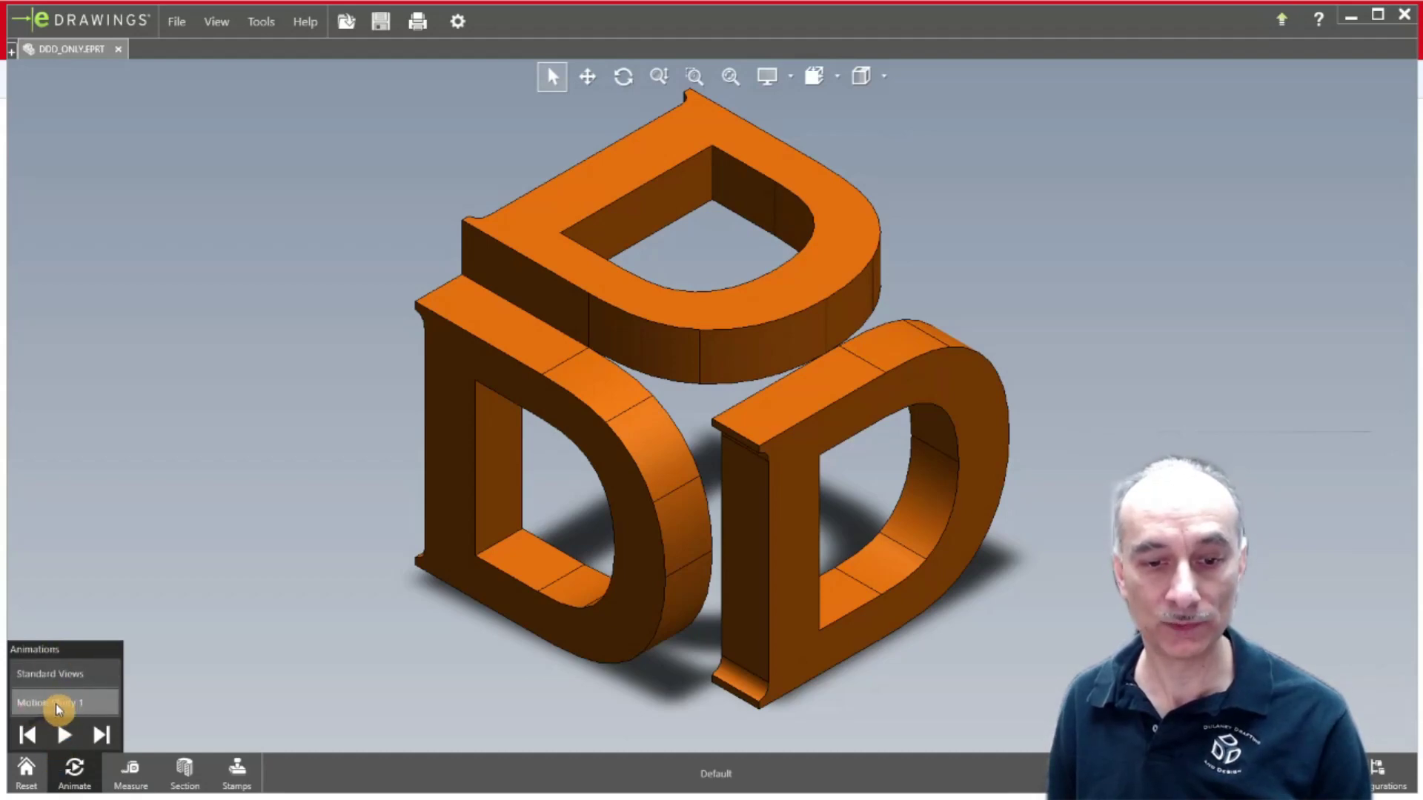
{"action": "left_click", "coordinate": [58, 708]}
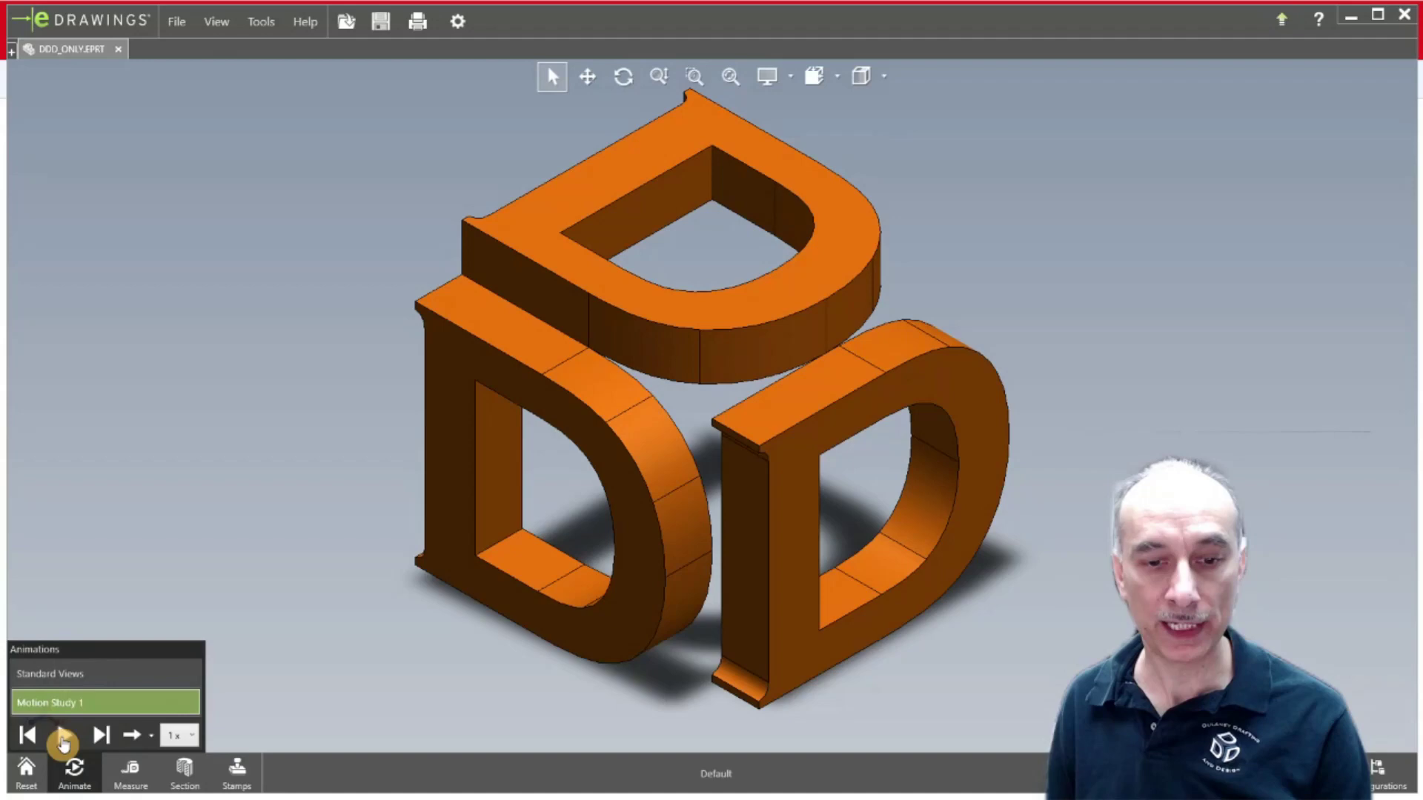
{"action": "left_click", "coordinate": [63, 736]}
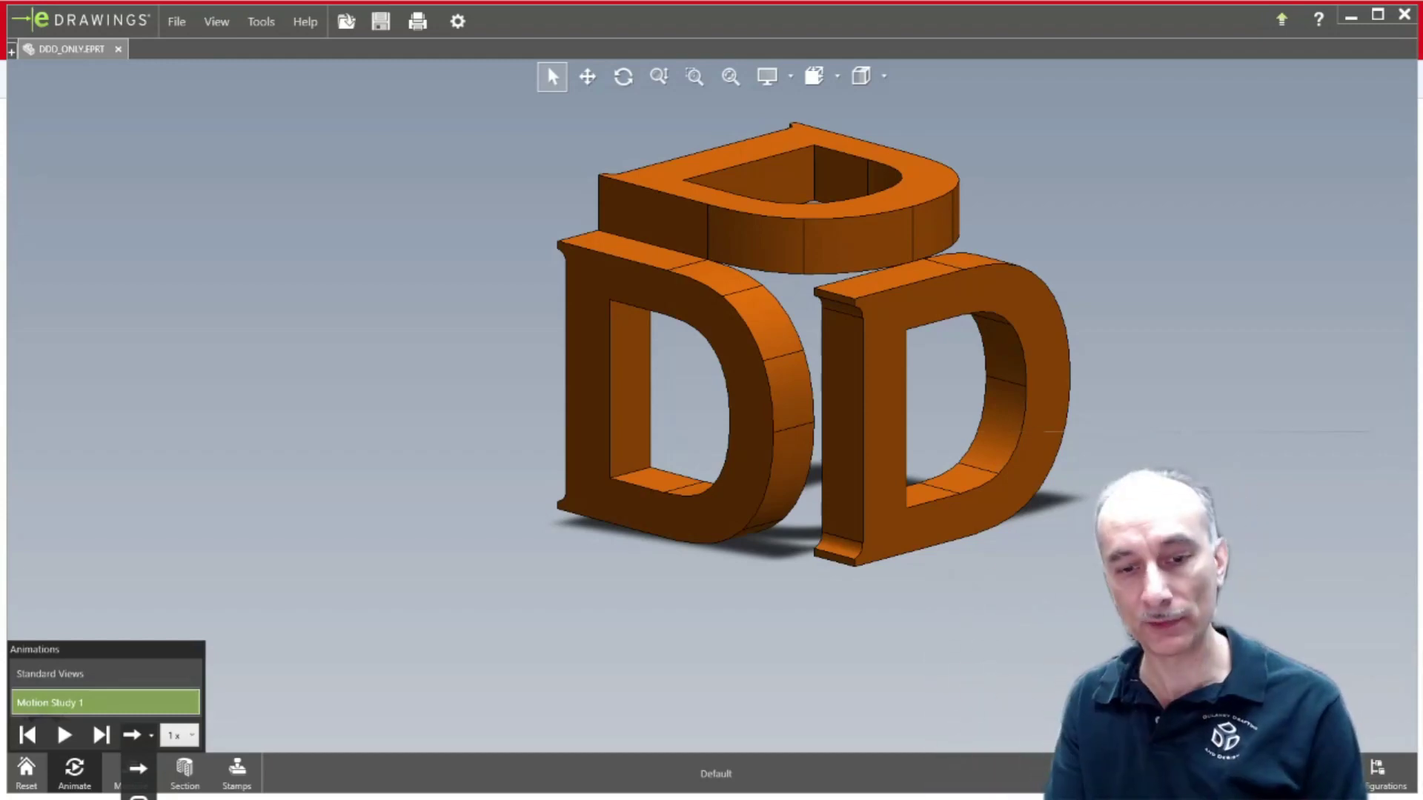
- Check the 1x playback speed options, leaving the speed unchanged
{"action": "left_click", "coordinate": [191, 737]}
{"action": "left_click", "coordinate": [192, 737]}
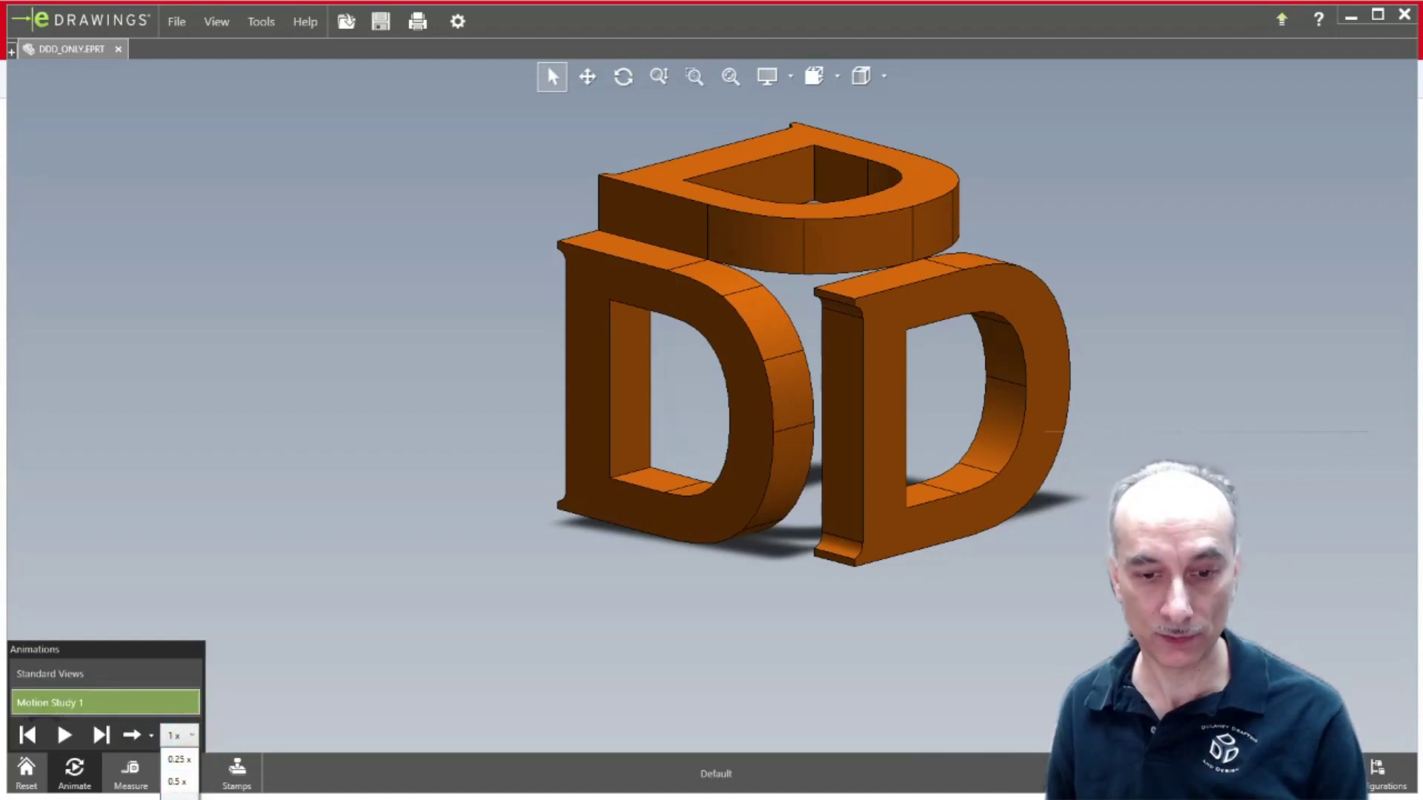
{"action": "left_click", "coordinate": [126, 707]}
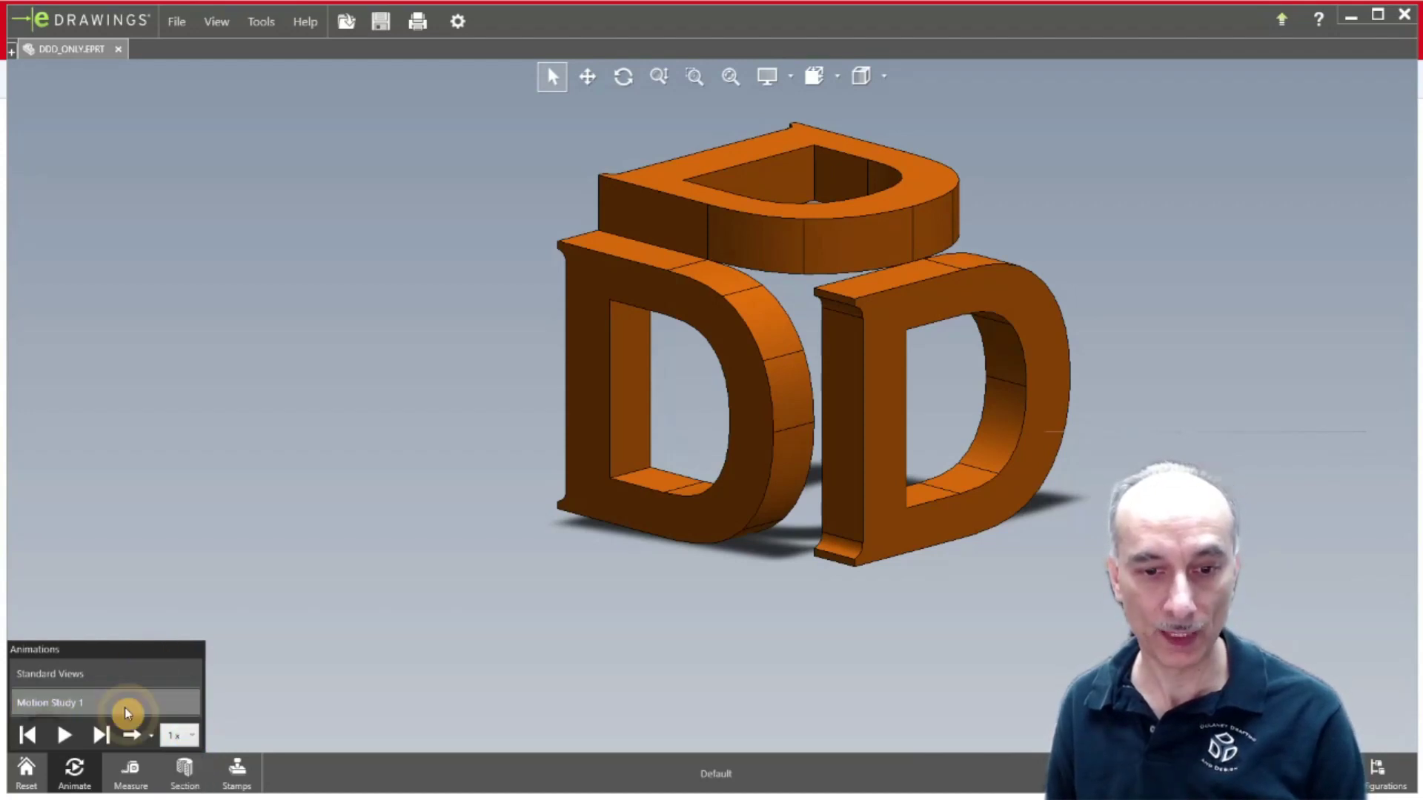
- Close Animations, start the Measure tool and orbit to see the letter tops
{"action": "left_click", "coordinate": [74, 774]}
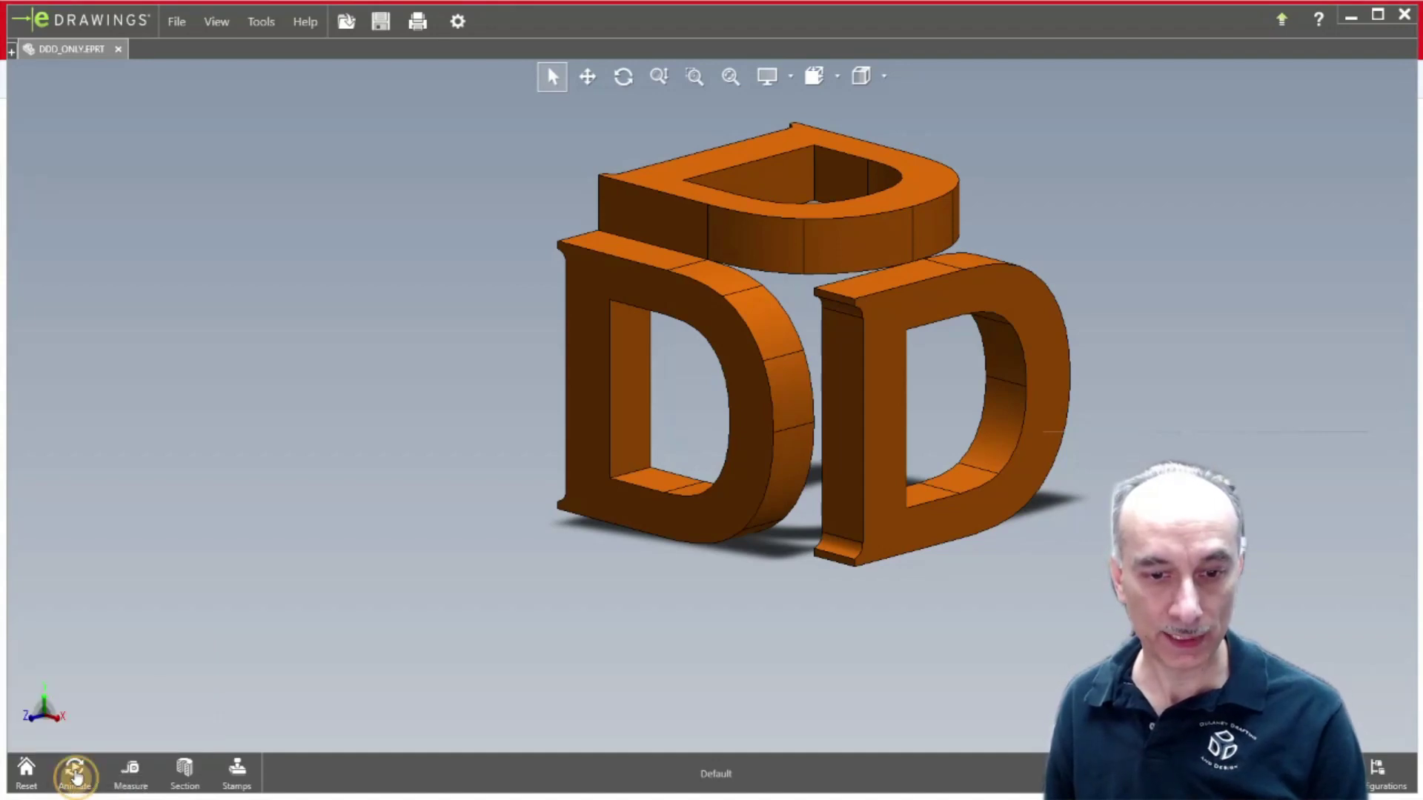
{"action": "left_click", "coordinate": [133, 776]}
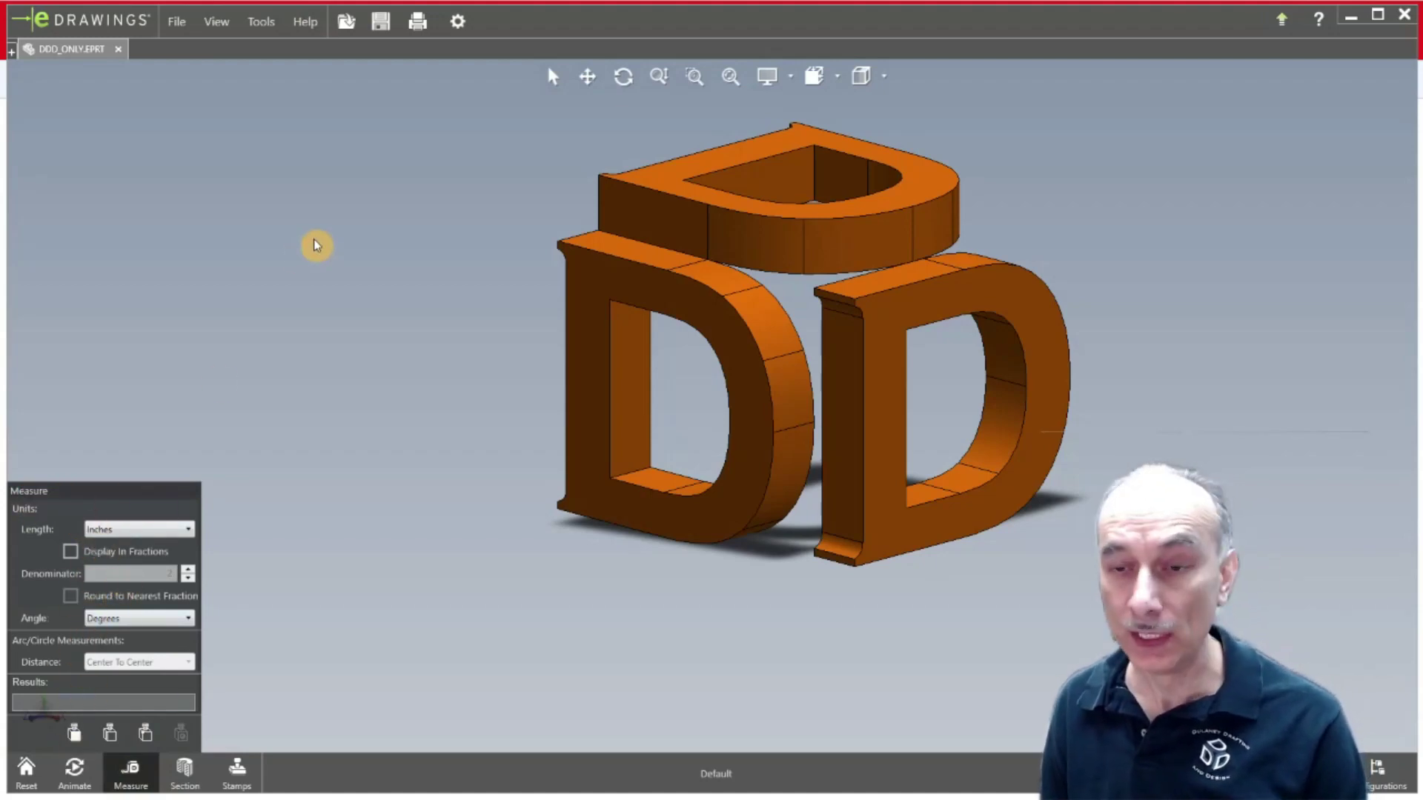
{"action": "middle_click_drag", "start_coordinate": [651, 299], "coordinate": [784, 210]}
{"action": "scroll", "coordinate": [789, 229], "scroll_direction": "up", "scroll_amount": 2}
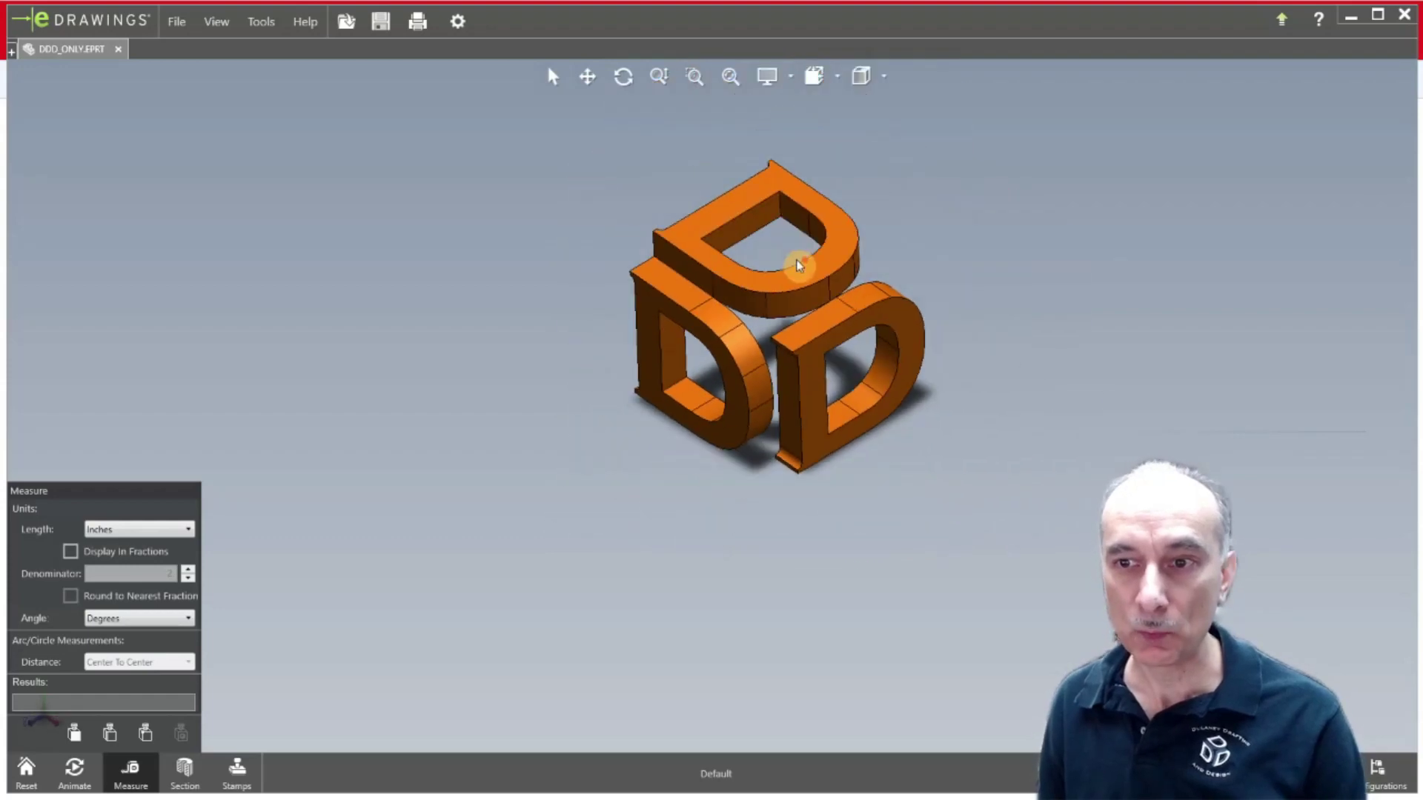
{"action": "scroll", "coordinate": [771, 244], "scroll_direction": "down", "scroll_amount": 5}
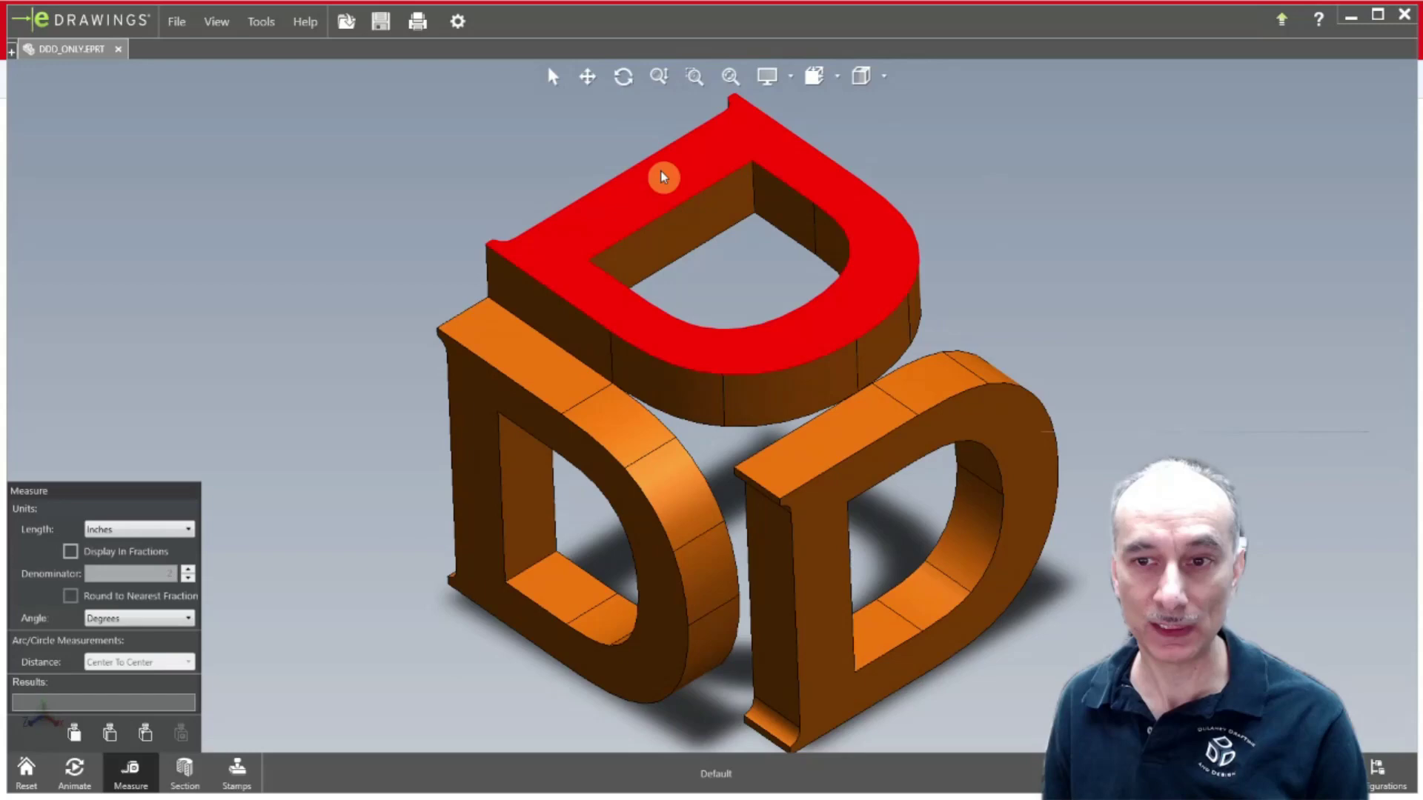
- Measure the top D's face against an opposite parallel face (0.1in apart), then clear
{"action": "left_click", "coordinate": [663, 176]}
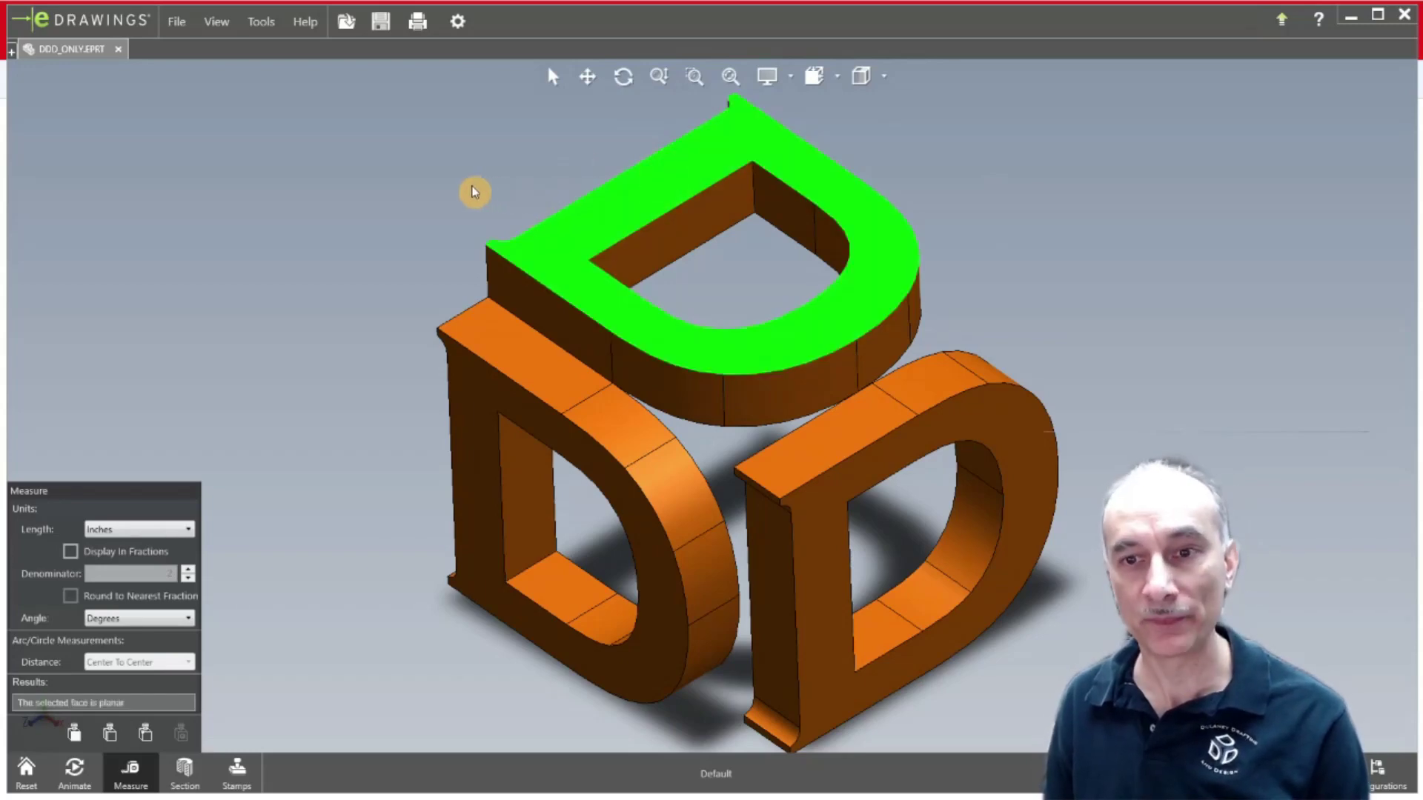
{"action": "middle_click_drag", "start_coordinate": [472, 185], "coordinate": [1038, 341]}
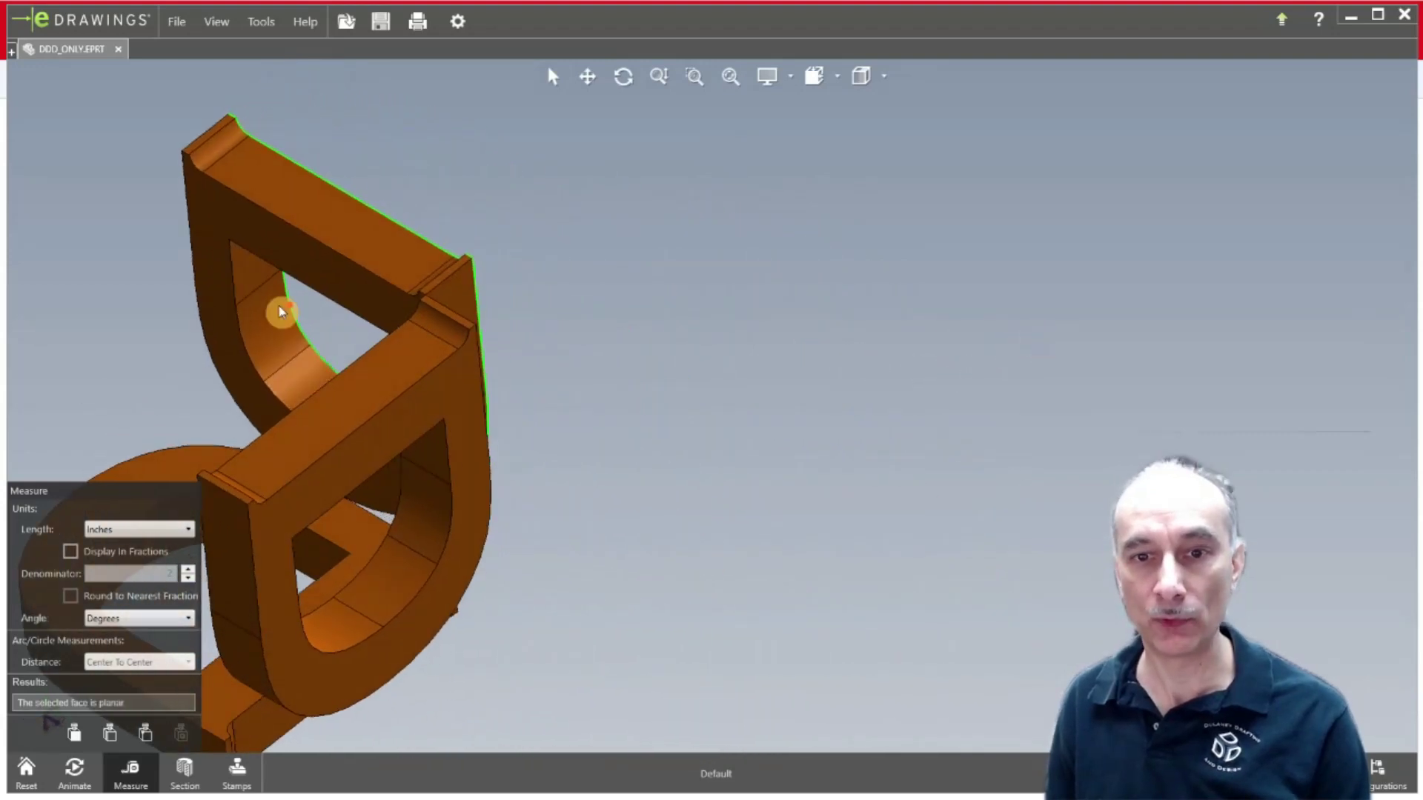
{"action": "left_click", "coordinate": [237, 227]}
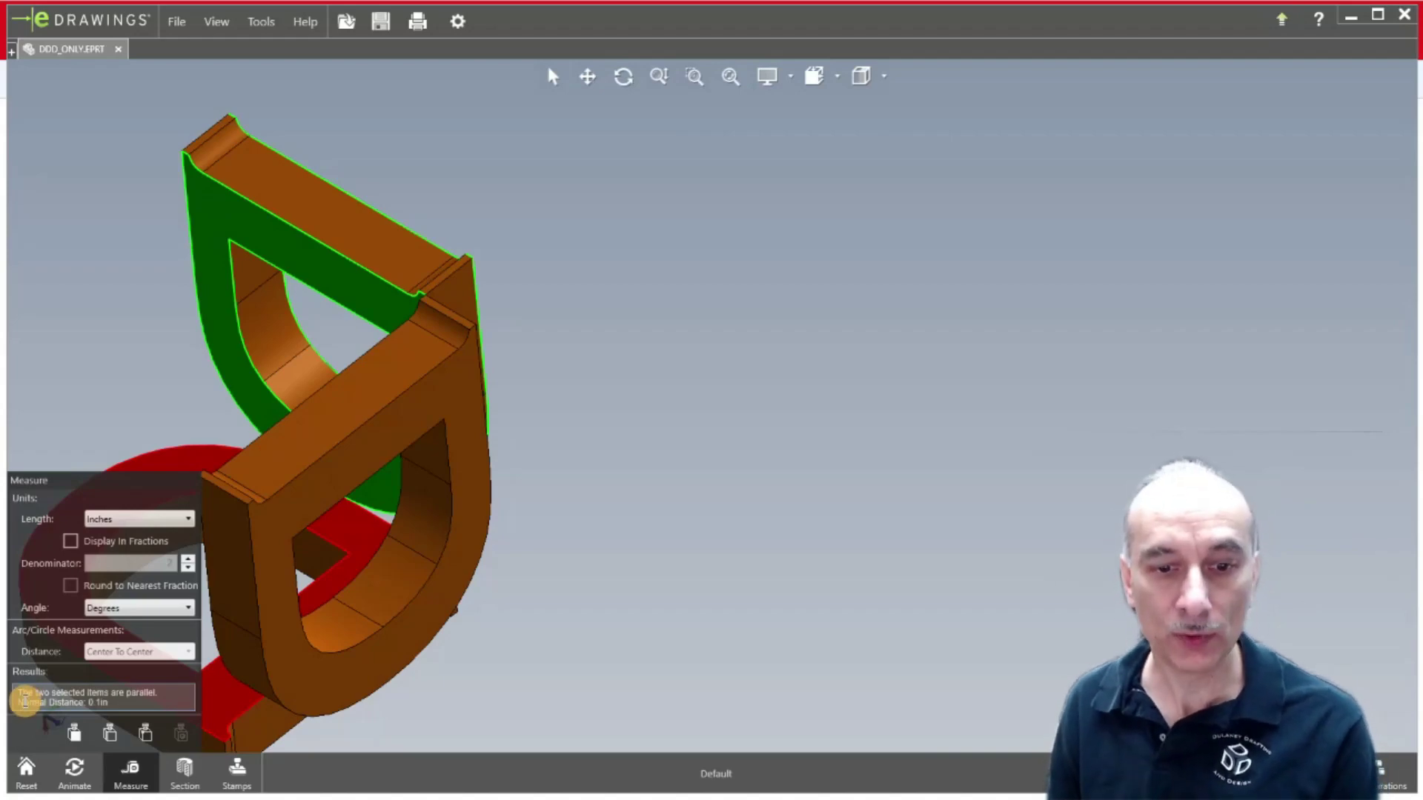
{"action": "left_click", "coordinate": [129, 775]}
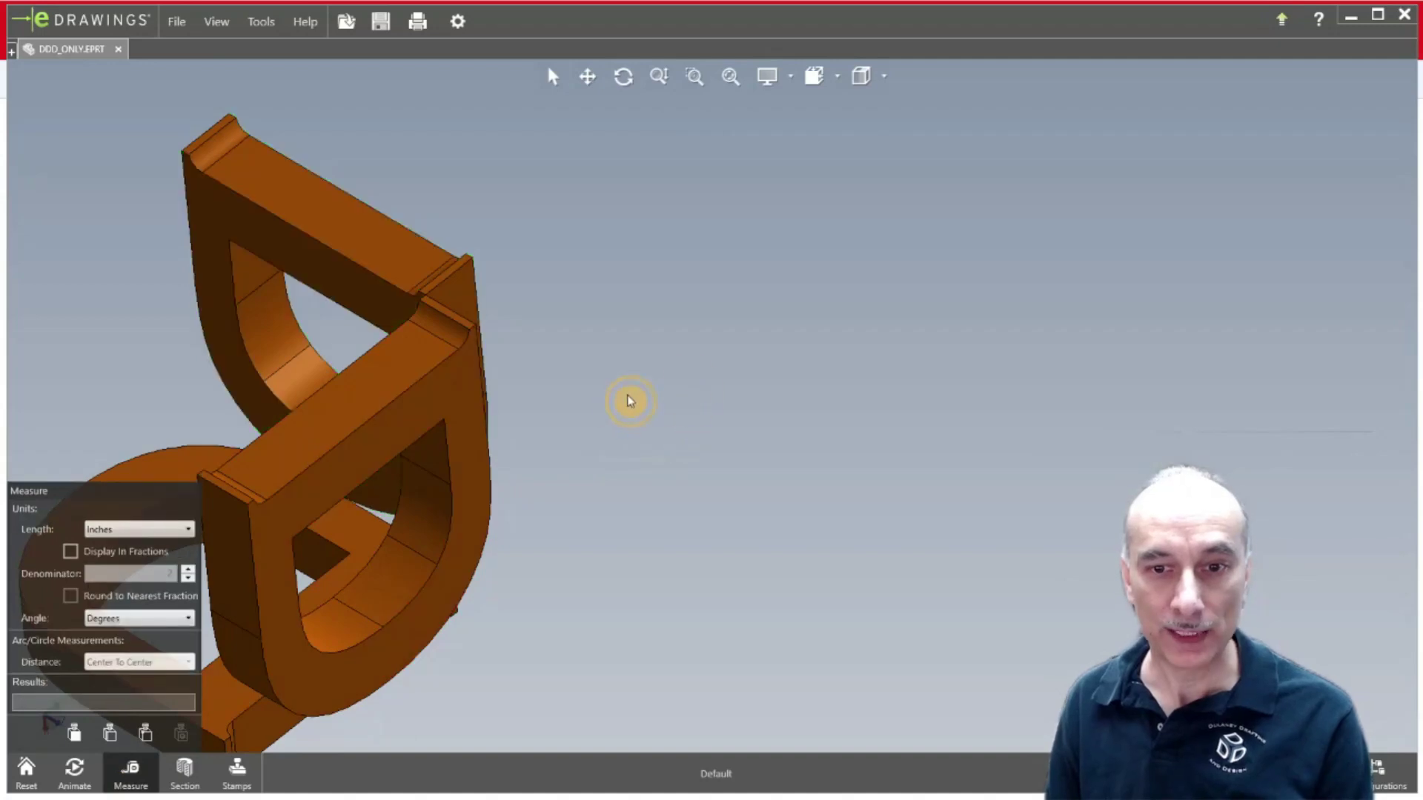
- Measure the top D's 0.27in edge and the 0.485in gap between parallel edges, then clear
{"action": "middle_click_drag", "start_coordinate": [760, 365], "coordinate": [221, 410]}
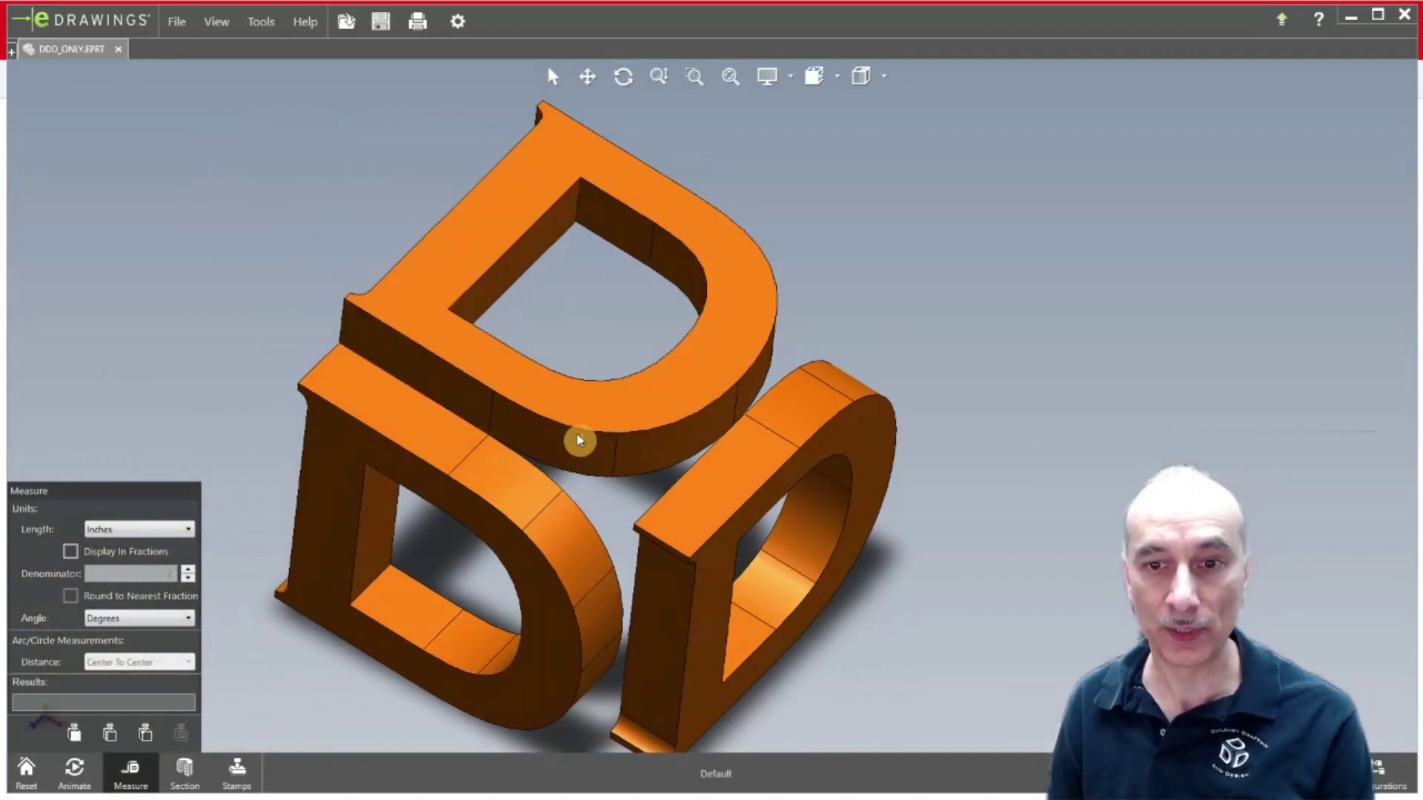
{"action": "middle_click_drag", "start_coordinate": [581, 442], "coordinate": [541, 422]}
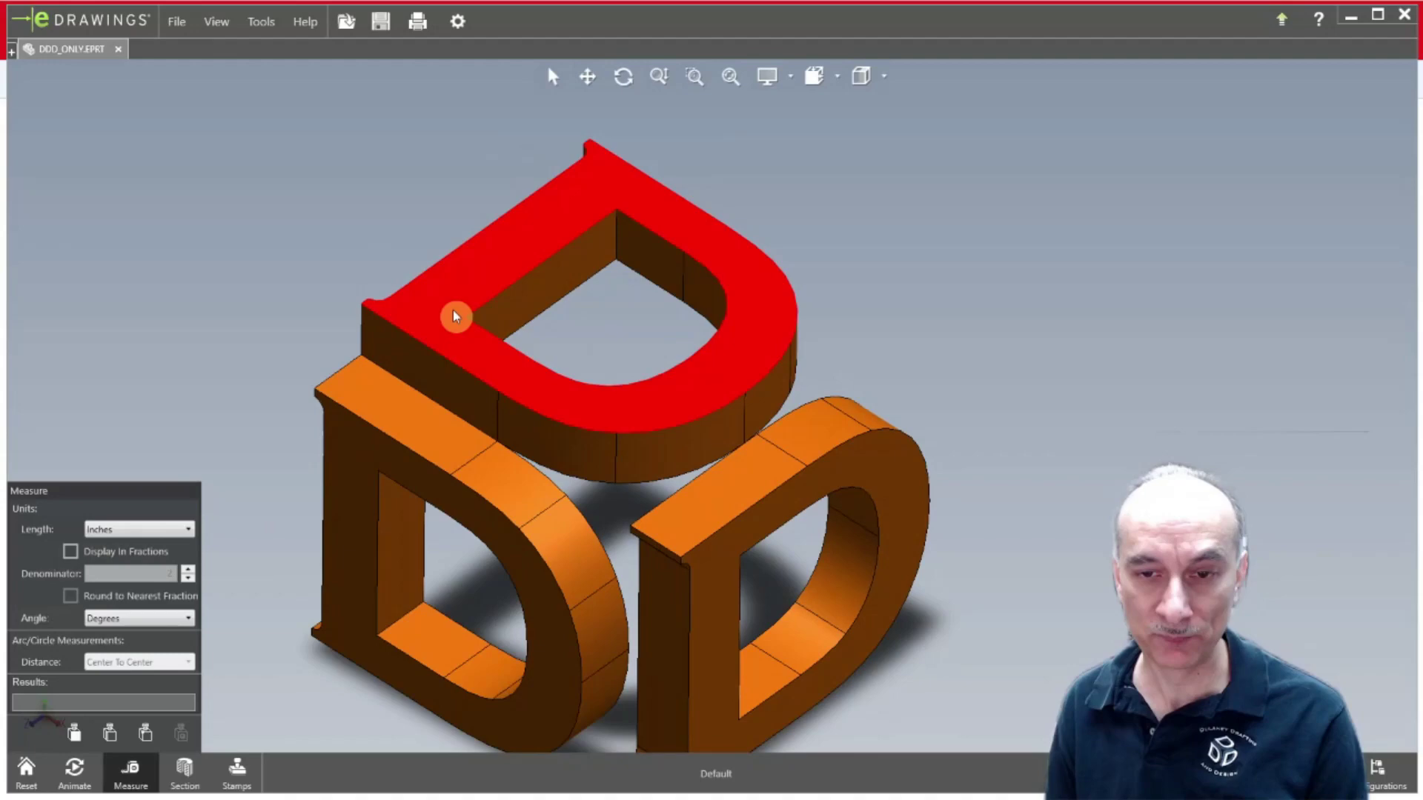
{"action": "left_click", "coordinate": [455, 369]}
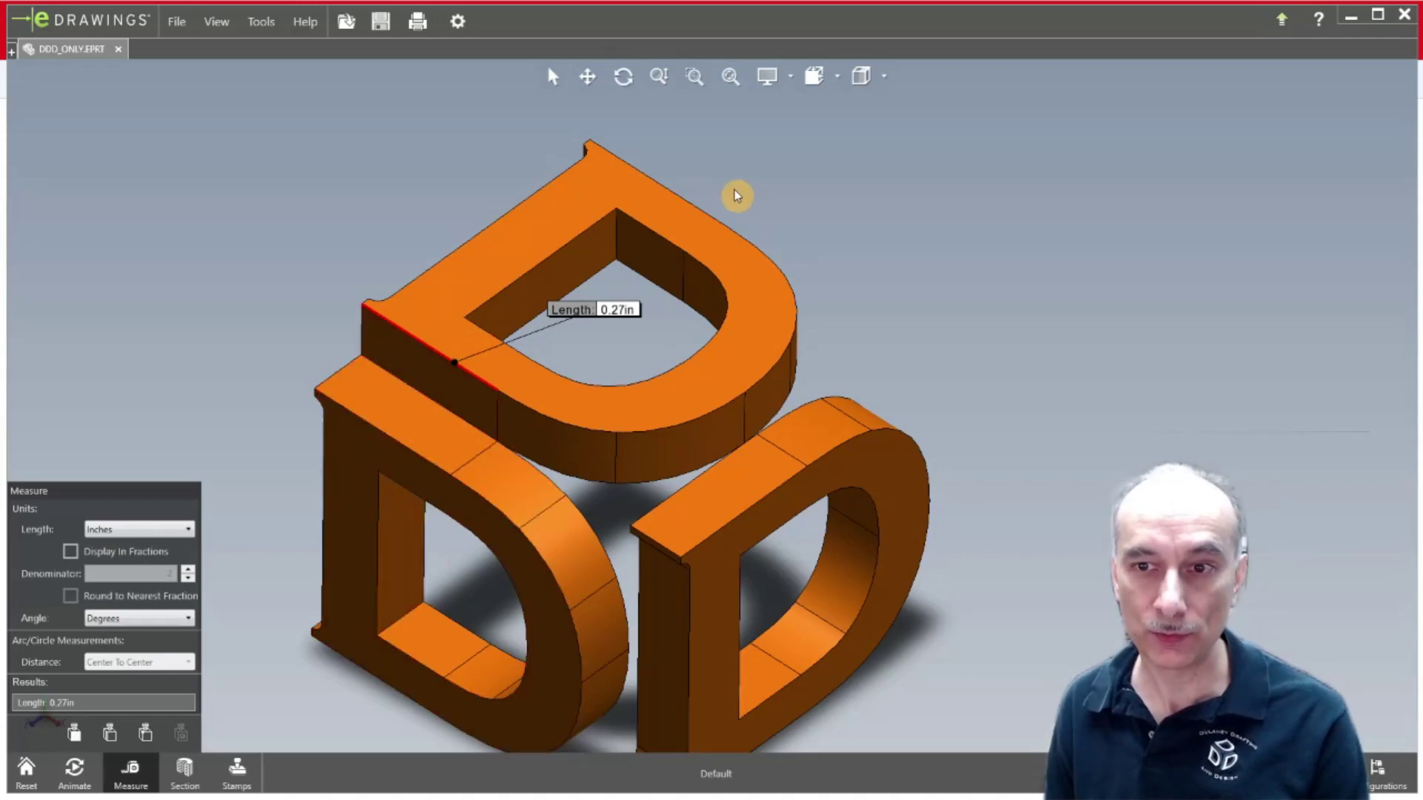
{"action": "left_click", "coordinate": [674, 193]}
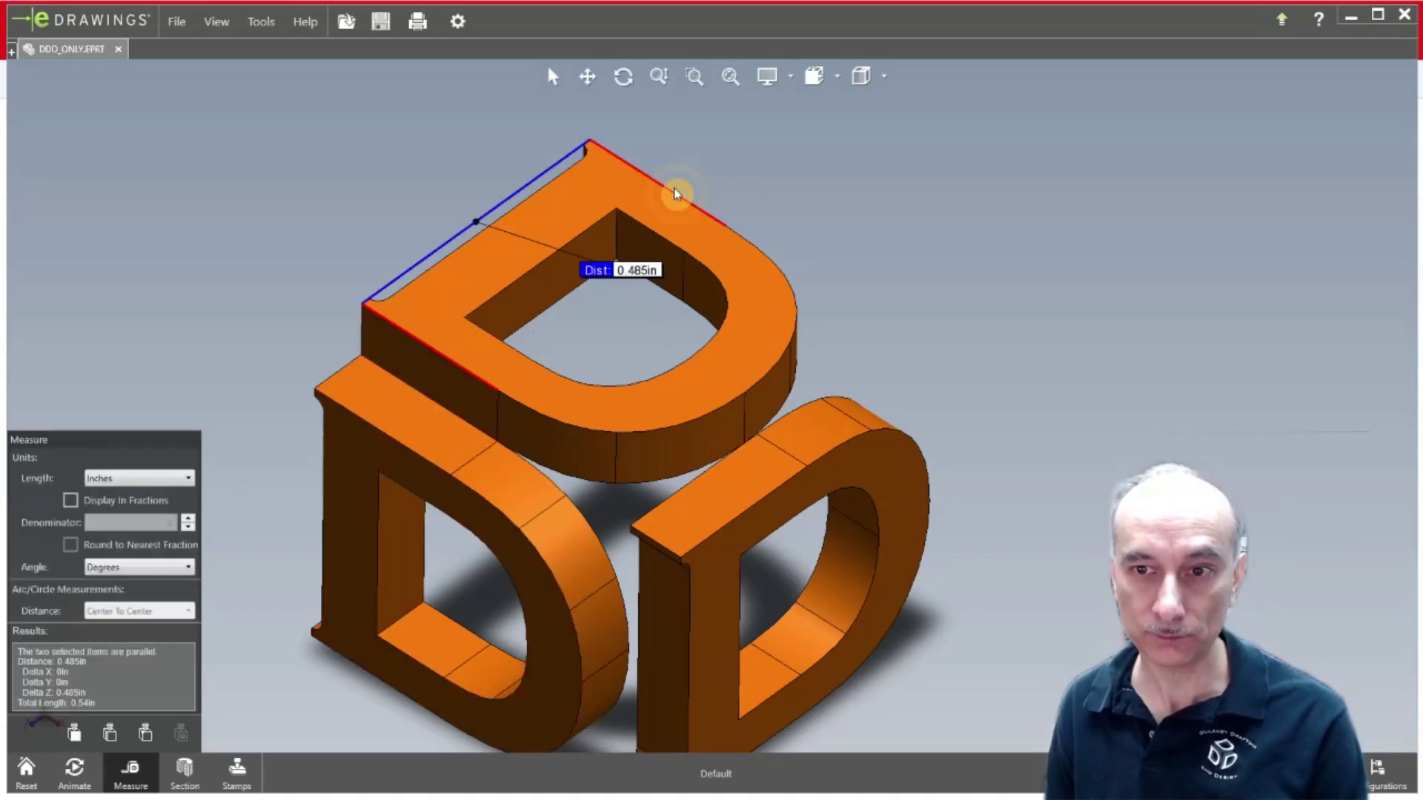
{"action": "left_click_drag", "start_coordinate": [646, 280], "coordinate": [385, 167]}
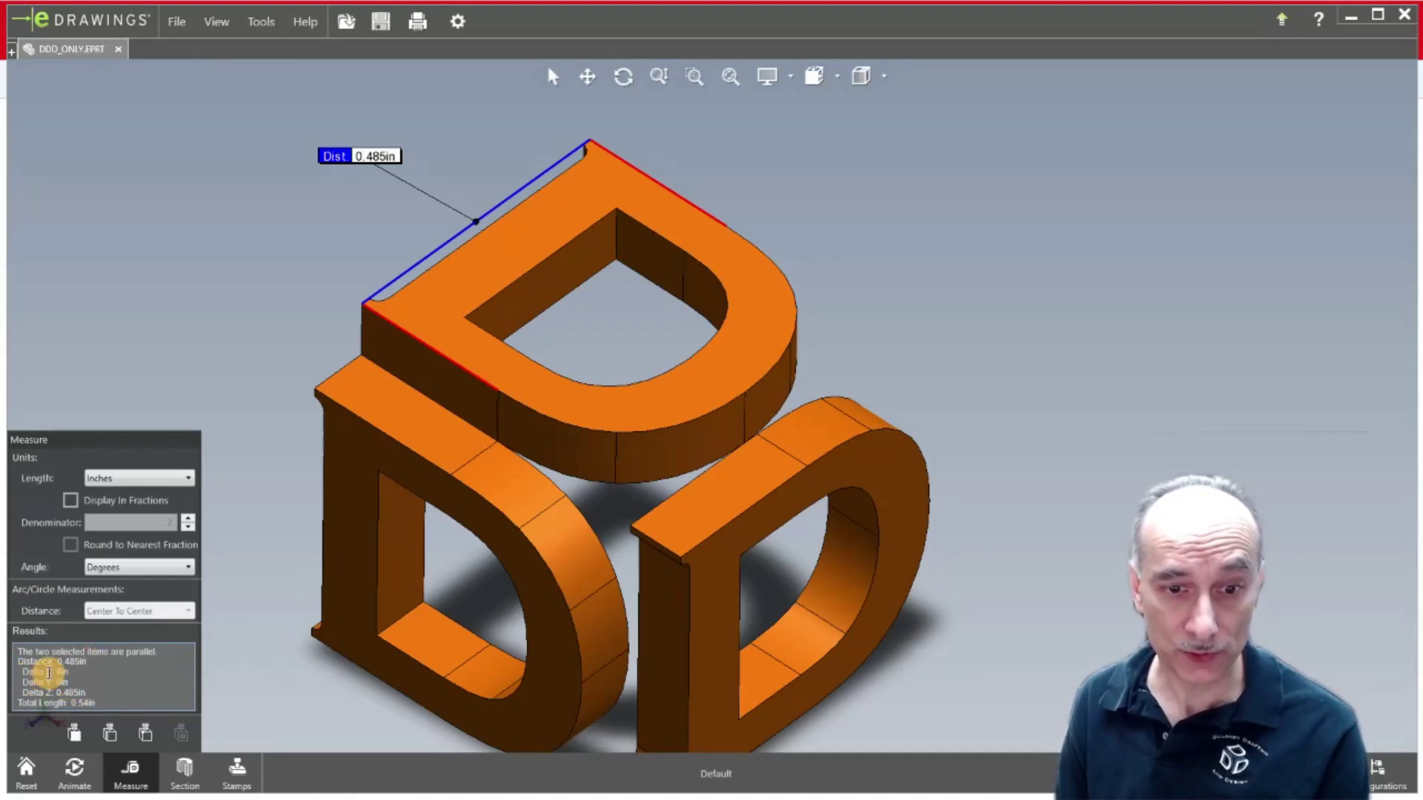
{"action": "left_click", "coordinate": [234, 249]}
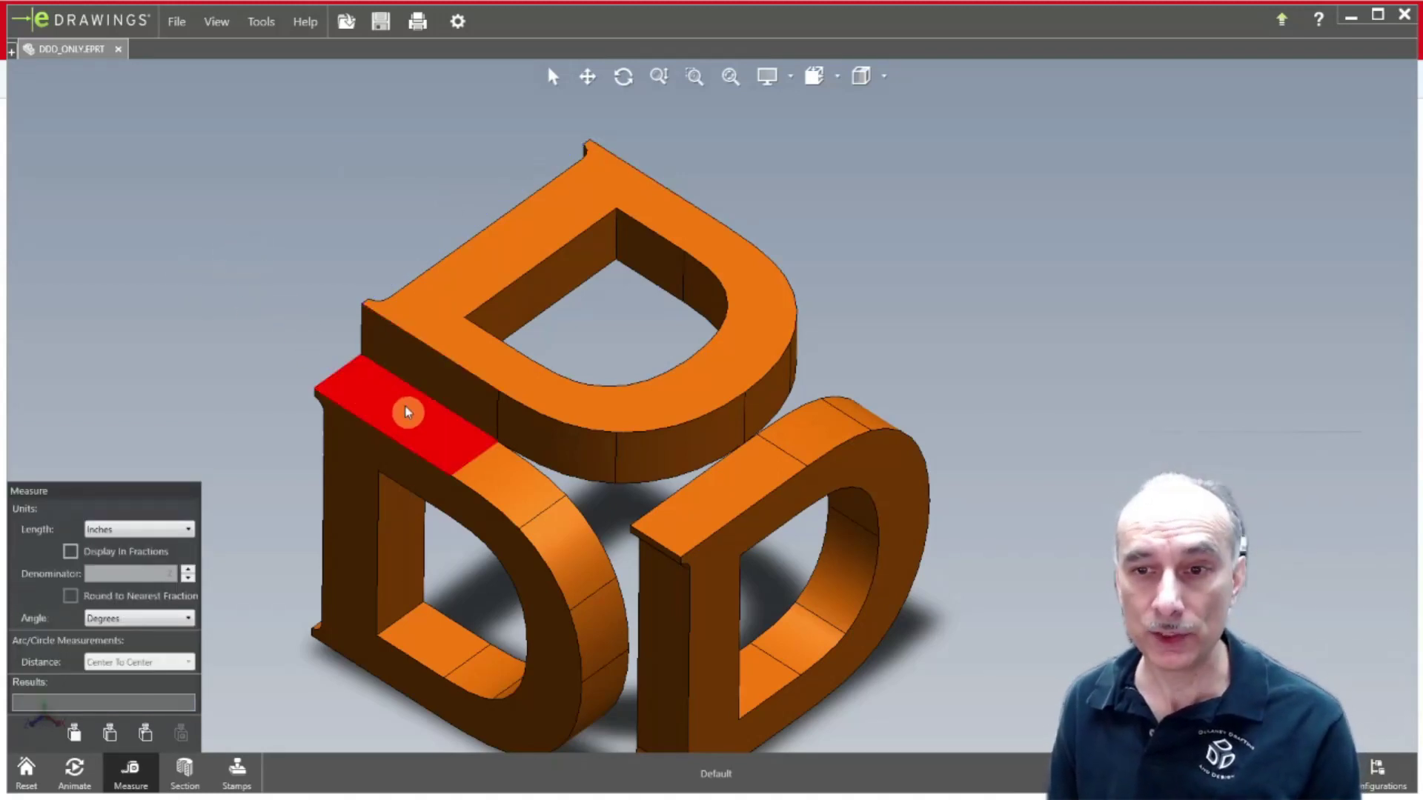
- Get the top D's inner vertex coordinates and the 0.324in inner-corner distance, then clear
{"action": "left_click", "coordinate": [616, 209]}
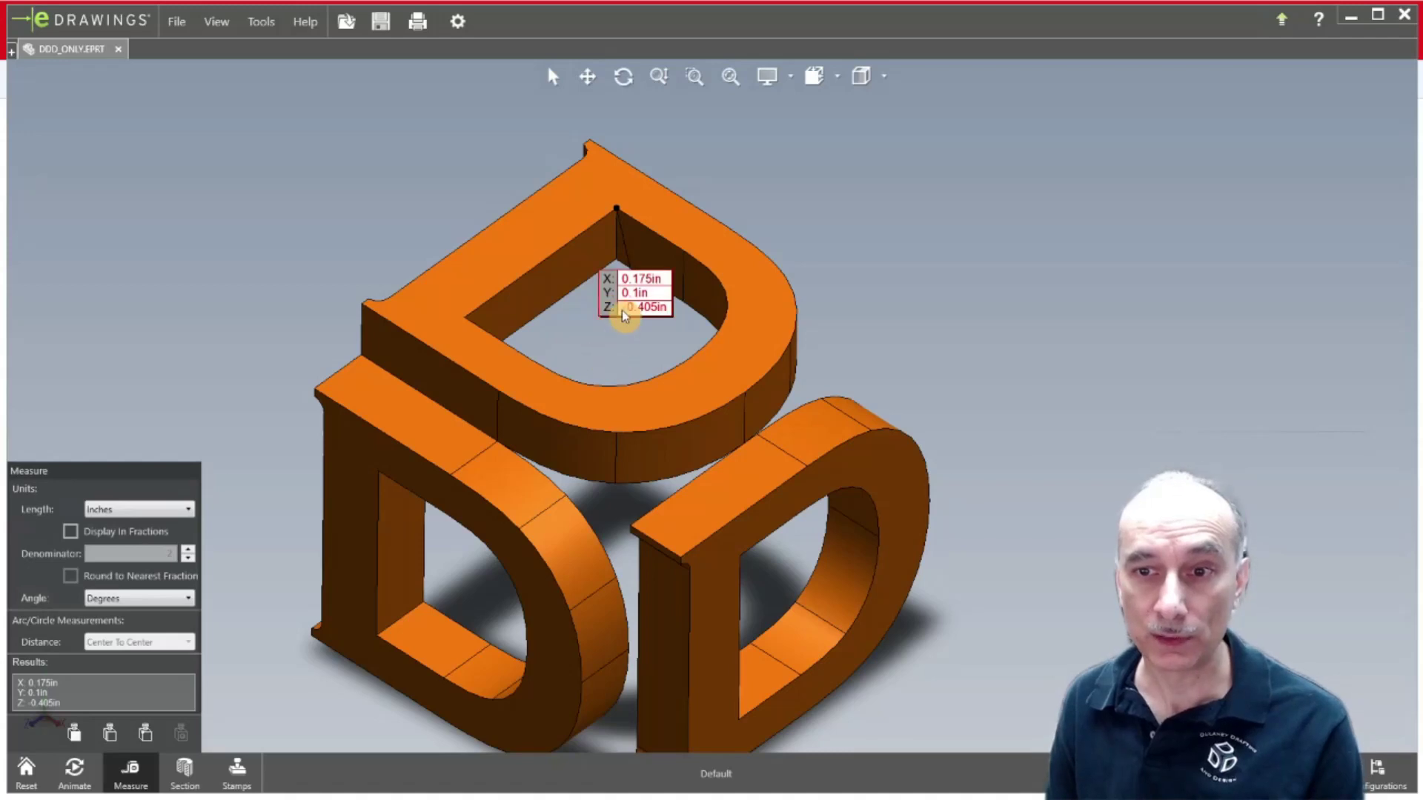
{"action": "left_click_drag", "start_coordinate": [631, 299], "coordinate": [454, 126]}
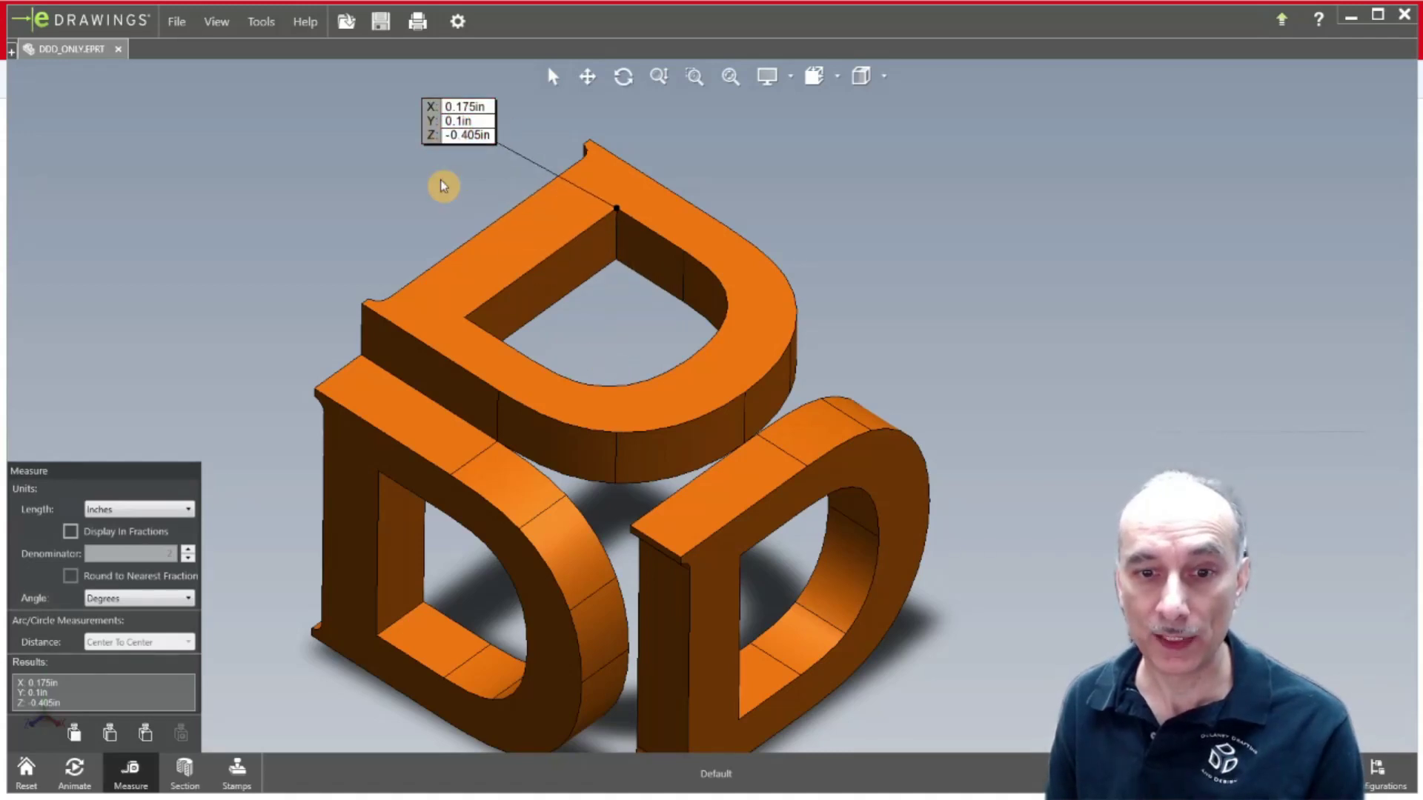
{"action": "left_click", "coordinate": [466, 318]}
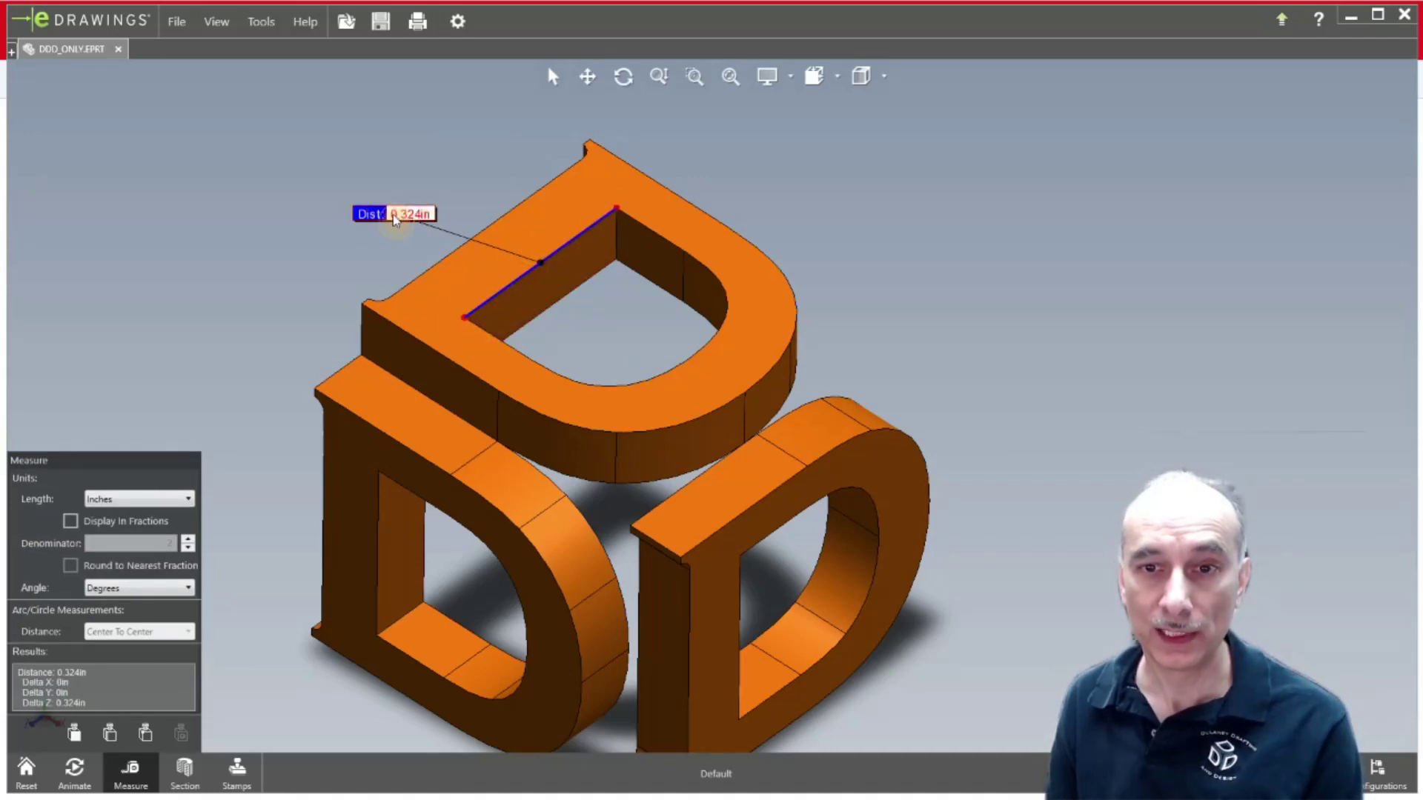
{"action": "left_click_drag", "start_coordinate": [393, 215], "coordinate": [402, 184]}
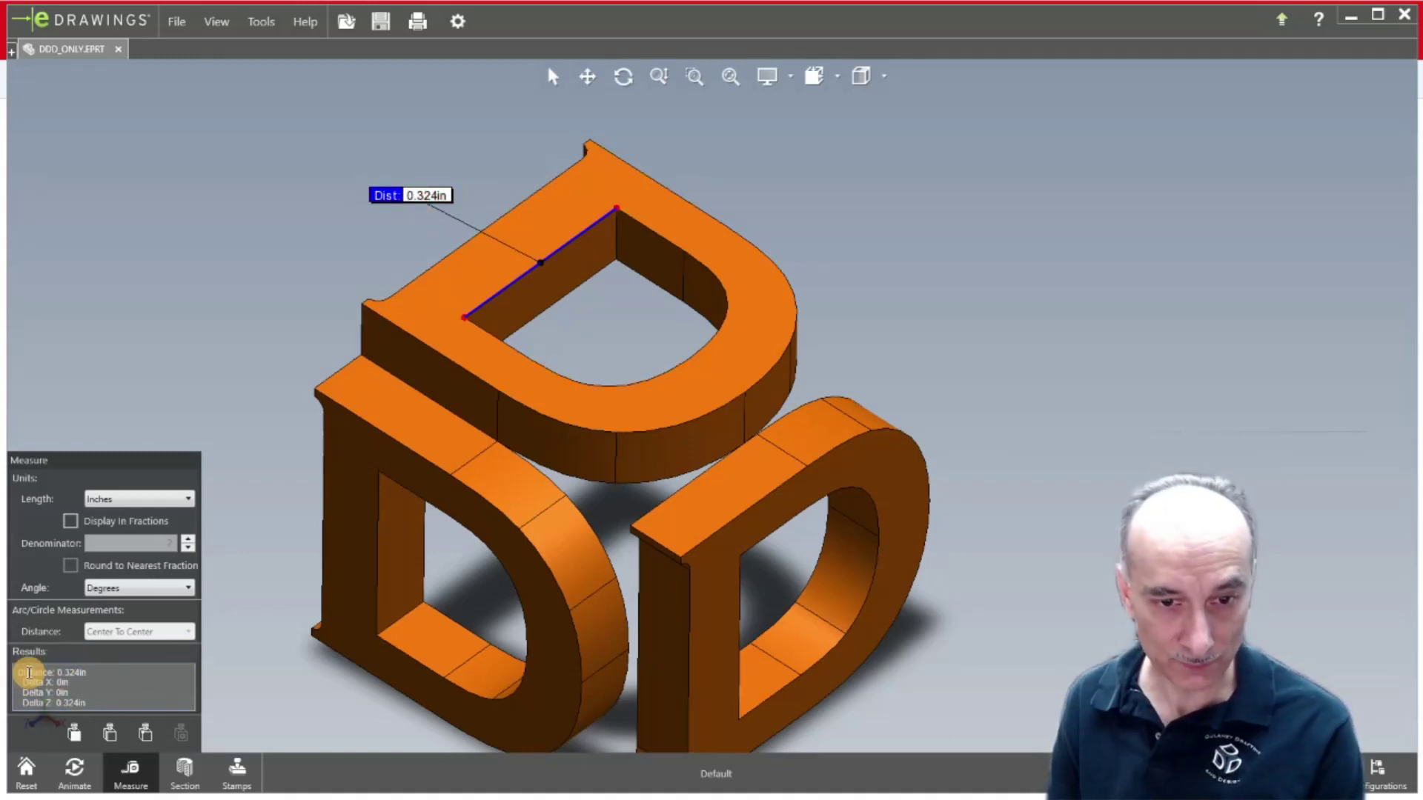
{"action": "left_click_drag", "start_coordinate": [21, 673], "coordinate": [70, 691]}
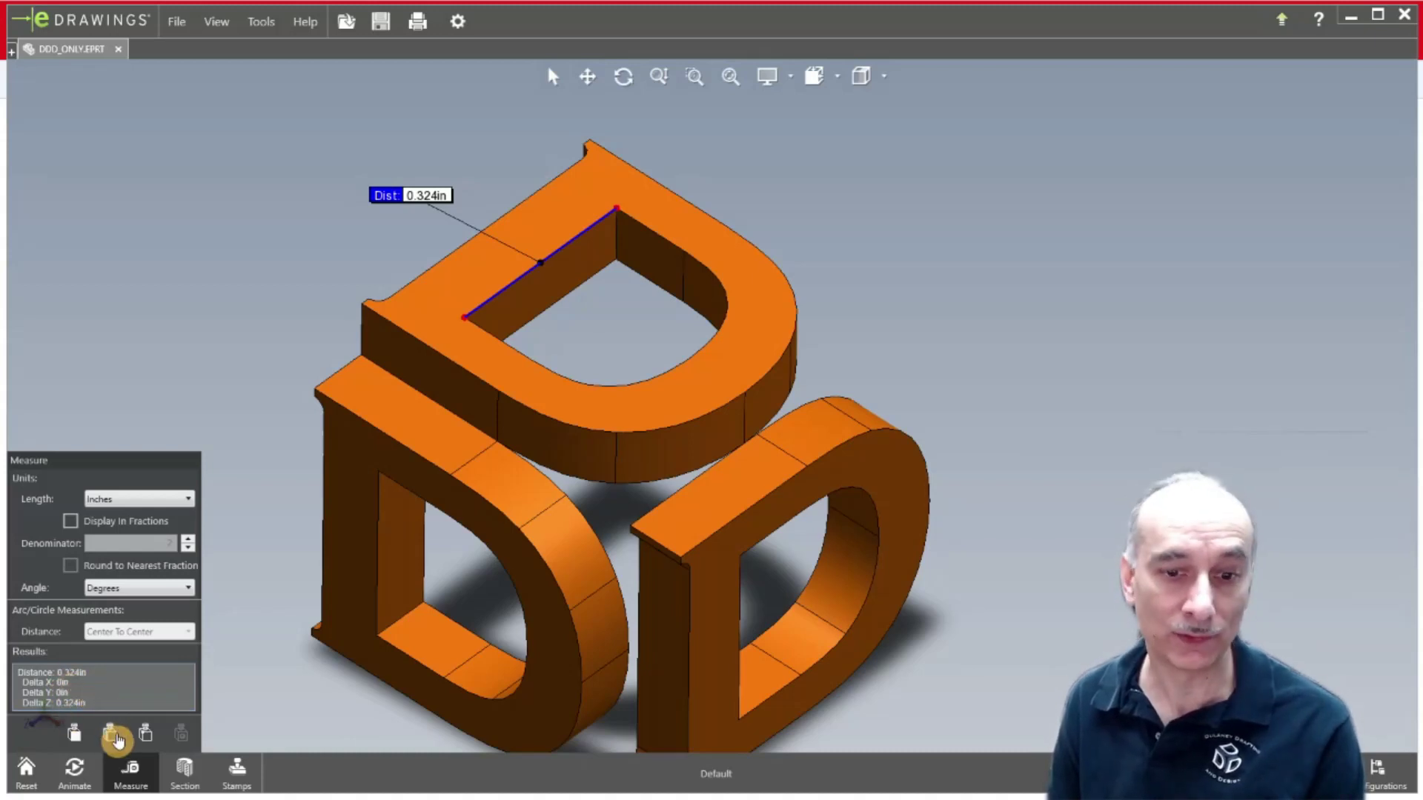
{"action": "left_click", "coordinate": [279, 287]}
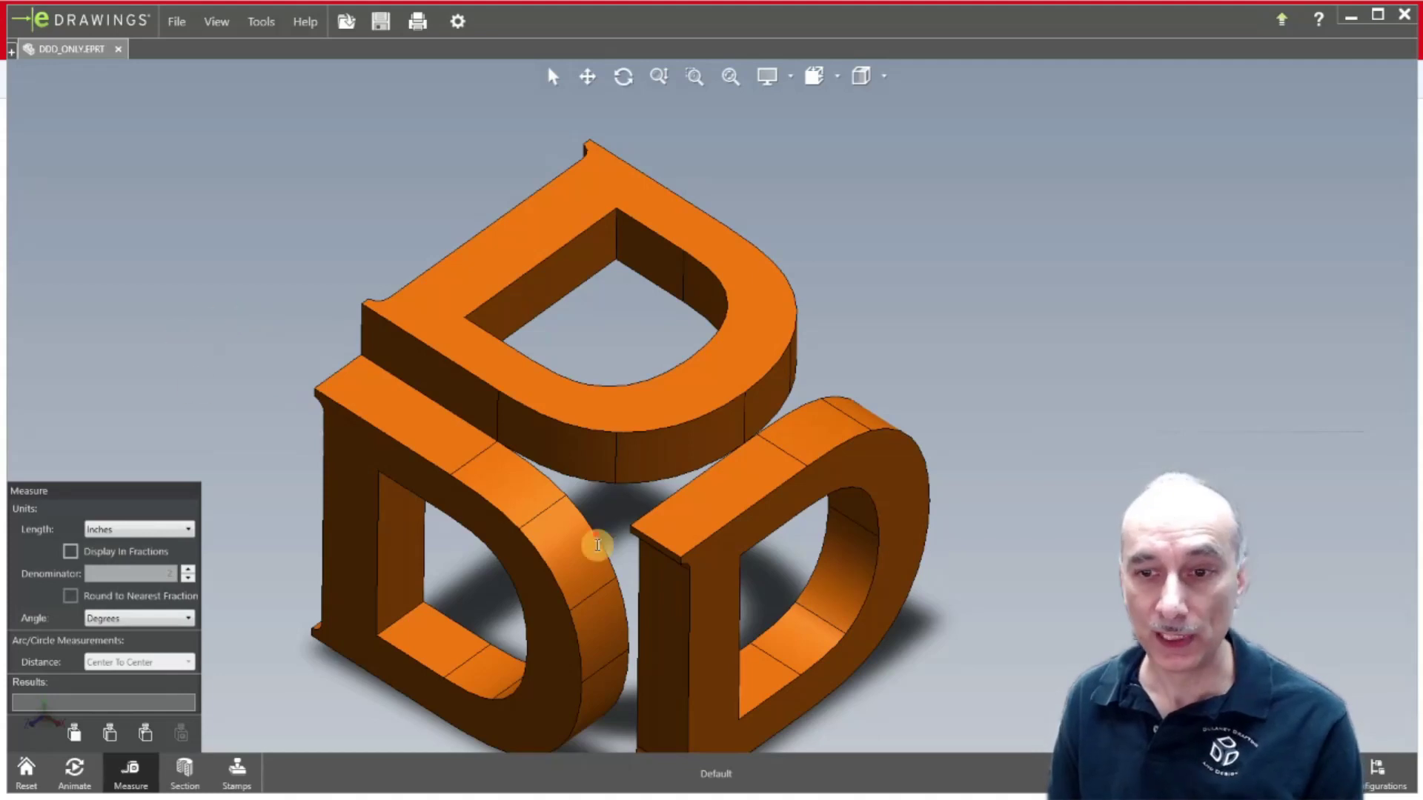
- Measure the top D's 0.469in arc diameter, keep Inches as length units, and exit Measure
{"action": "left_click", "coordinate": [677, 433]}
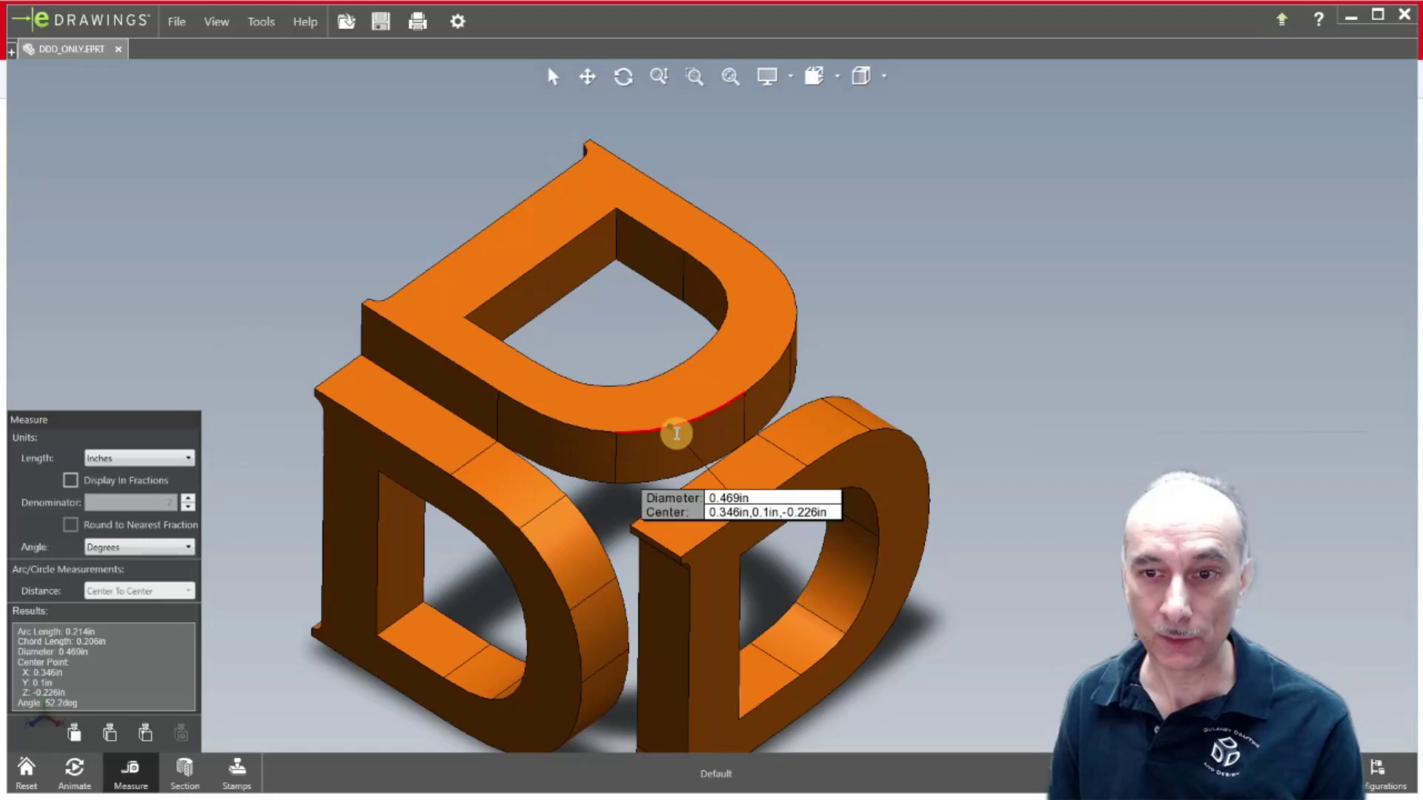
{"action": "left_click", "coordinate": [635, 341]}
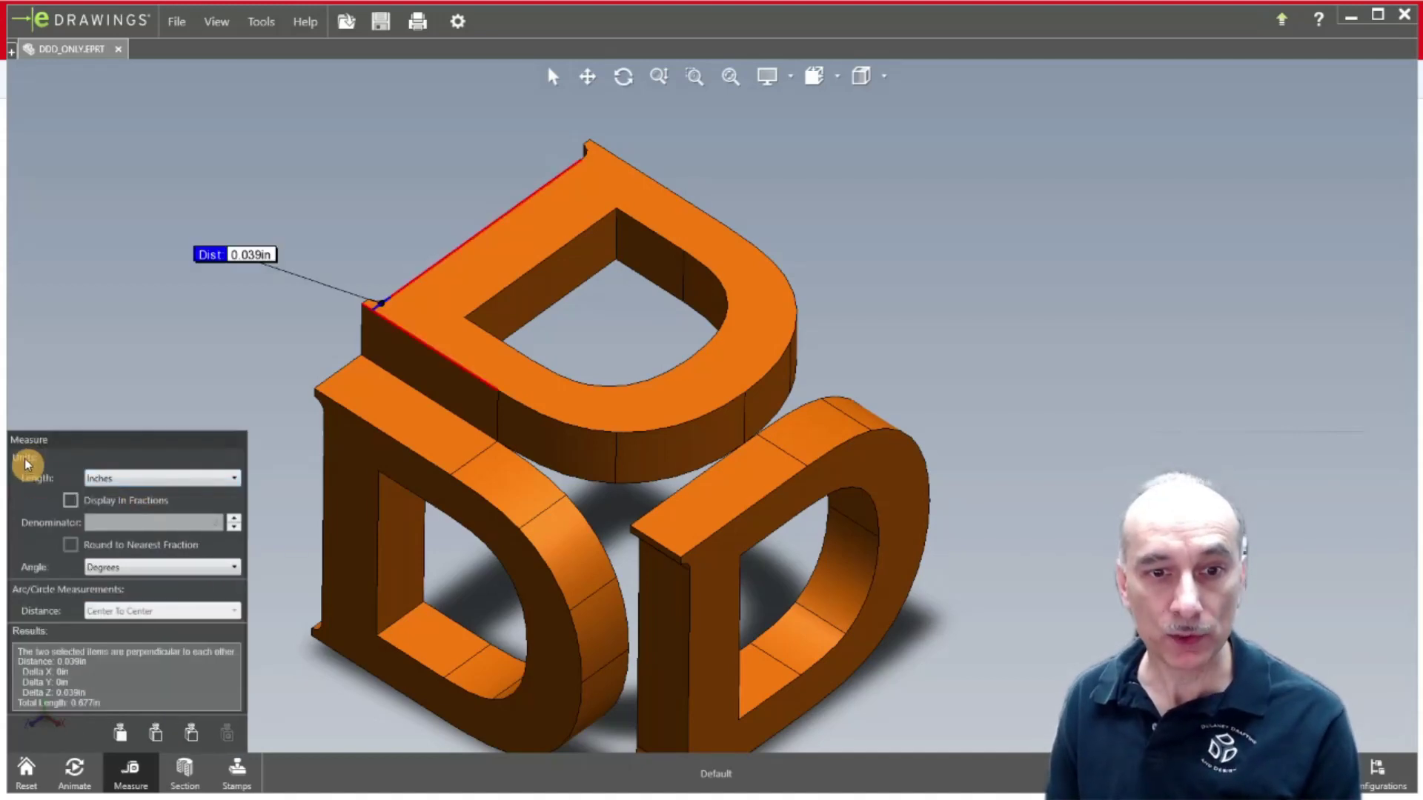
{"action": "left_click", "coordinate": [111, 481]}
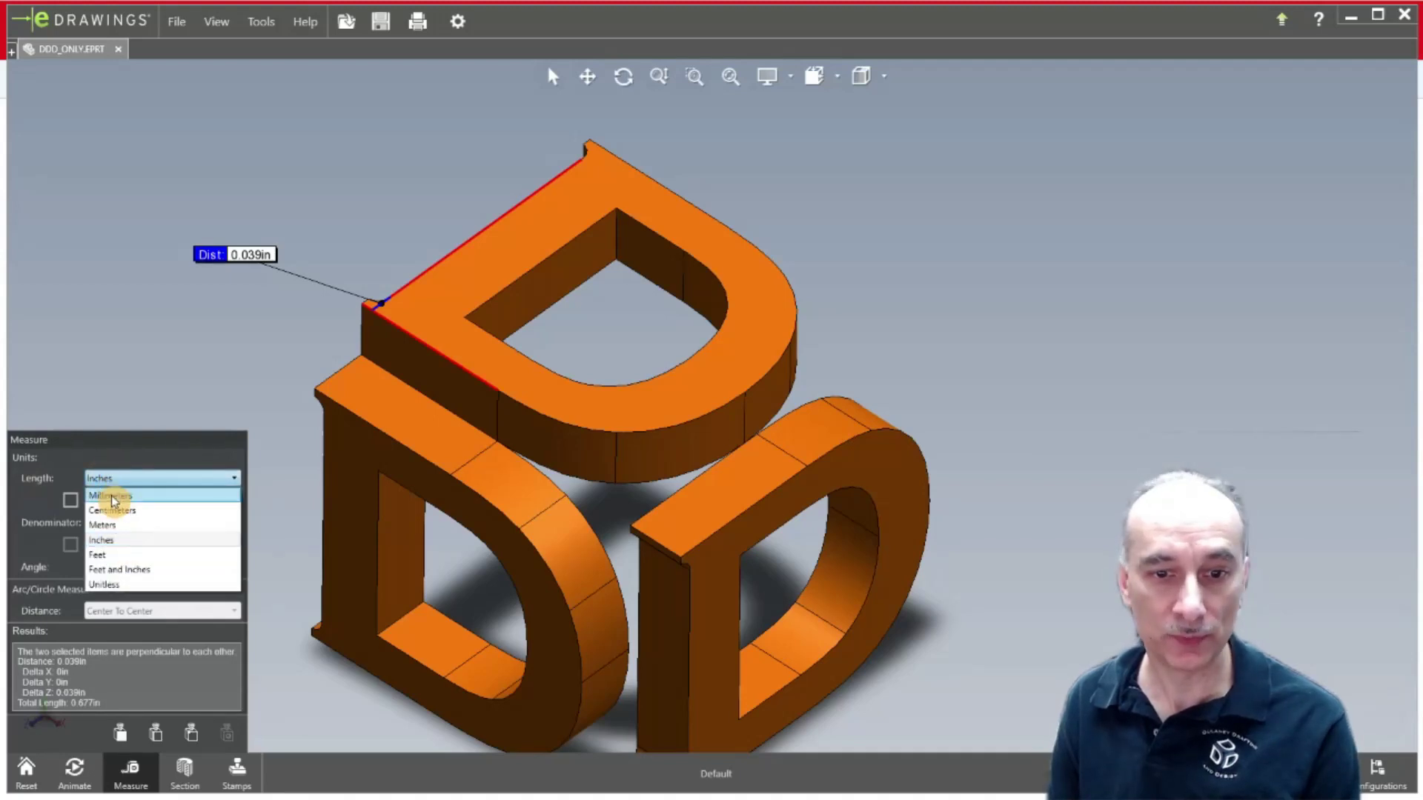
{"action": "left_click", "coordinate": [110, 451]}
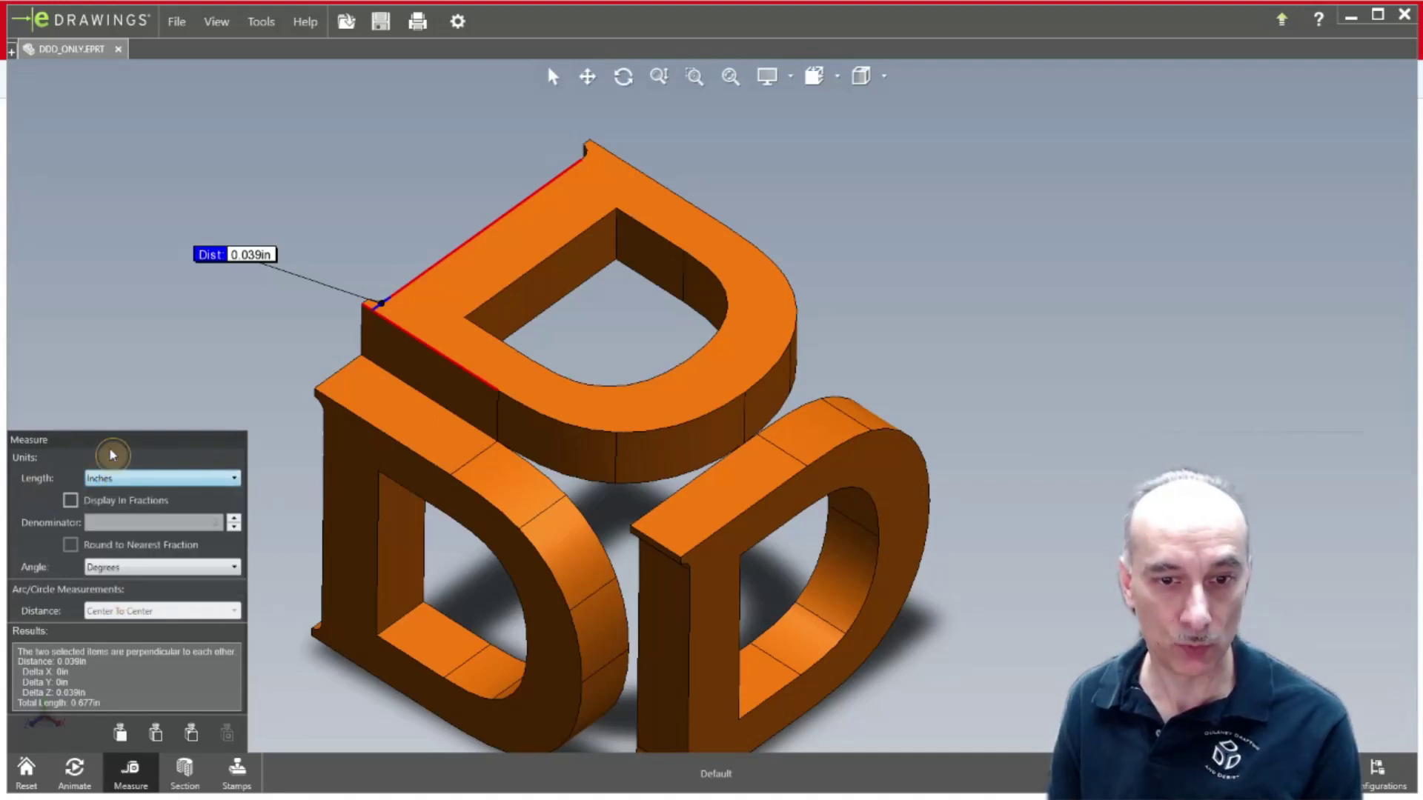
{"action": "left_click", "coordinate": [133, 776]}
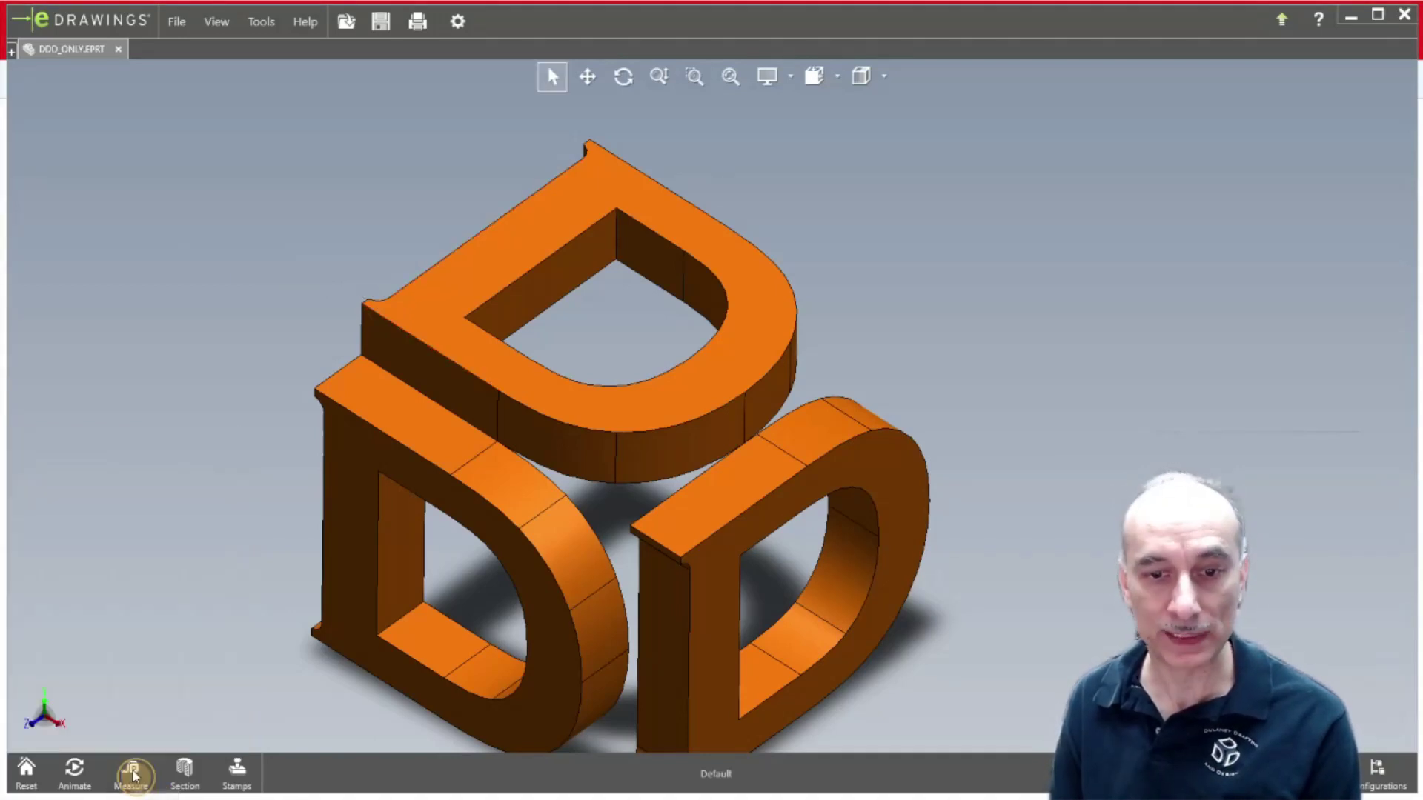
- Section the DDD part with a vertical plane, moved deep enough to leave only the D letters' straight portions
{"action": "left_click", "coordinate": [187, 770]}
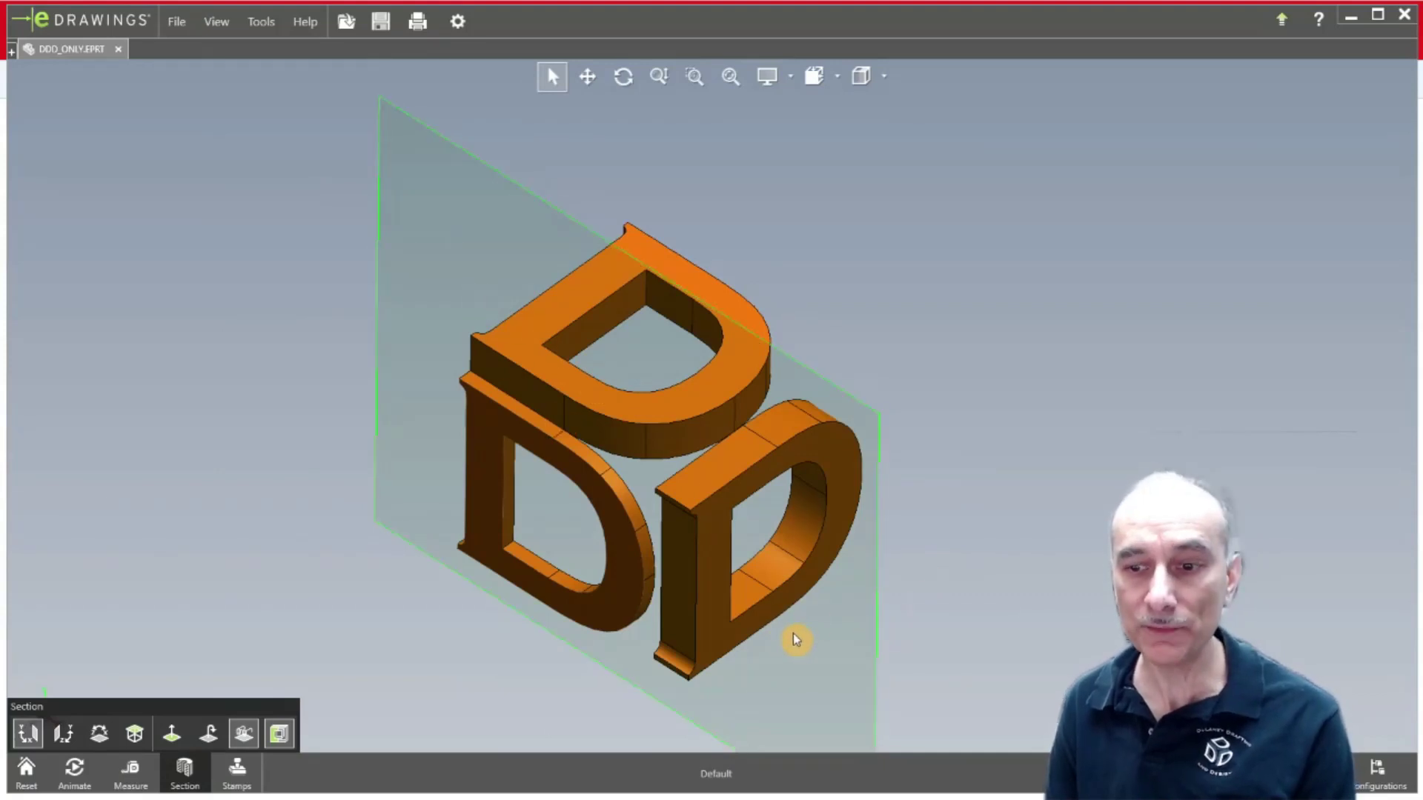
{"action": "left_click_drag", "start_coordinate": [795, 639], "coordinate": [819, 532]}
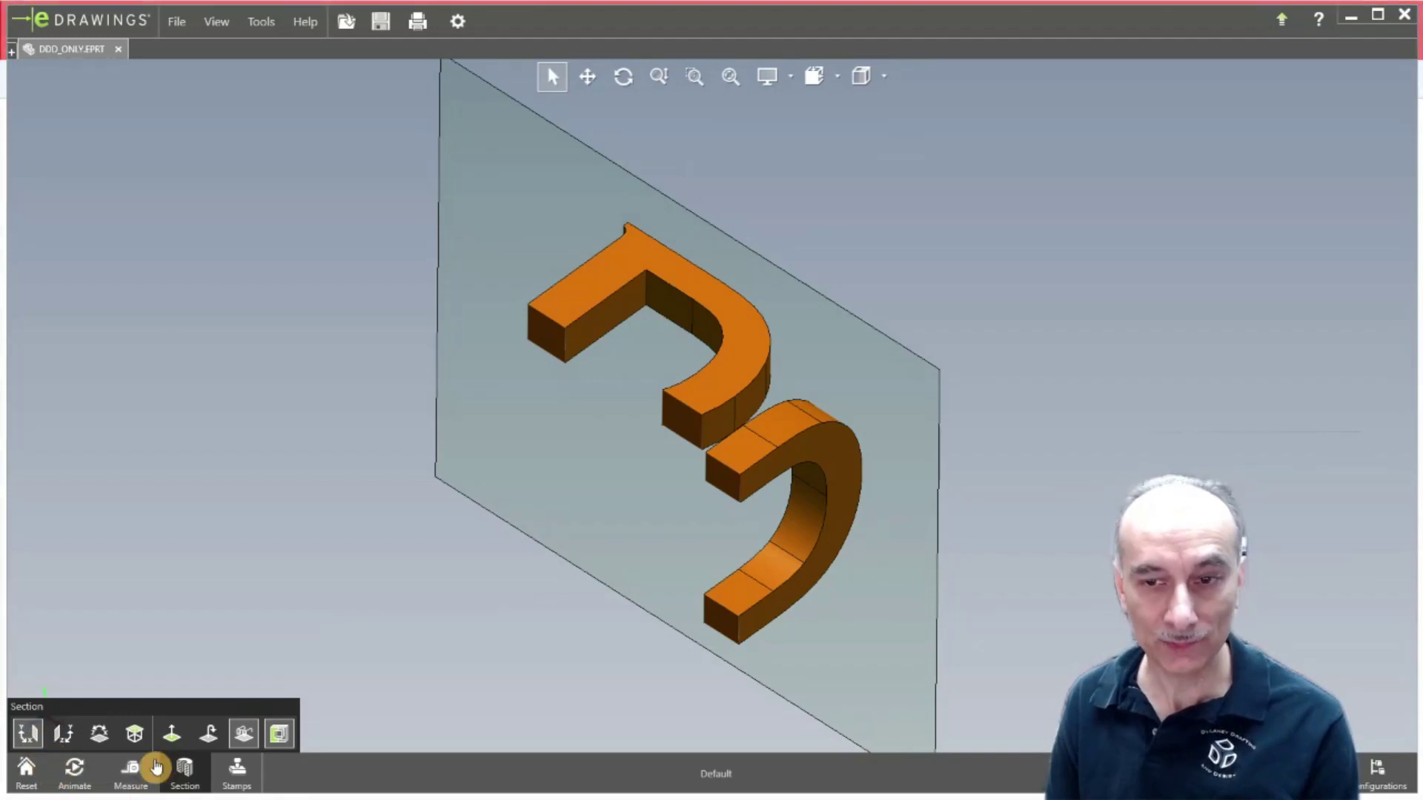
{"action": "left_click", "coordinate": [64, 733]}
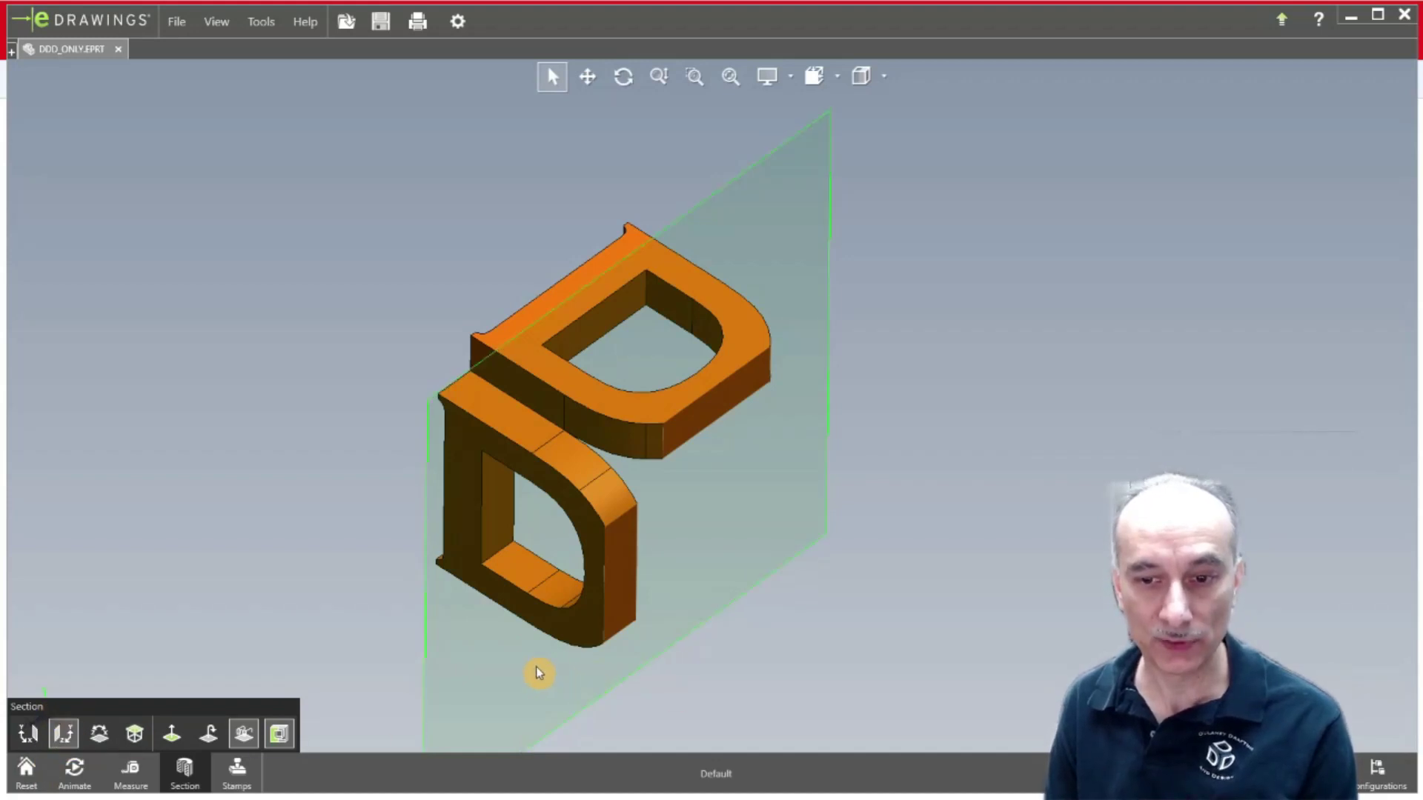
{"action": "left_click_drag", "start_coordinate": [529, 674], "coordinate": [493, 606]}
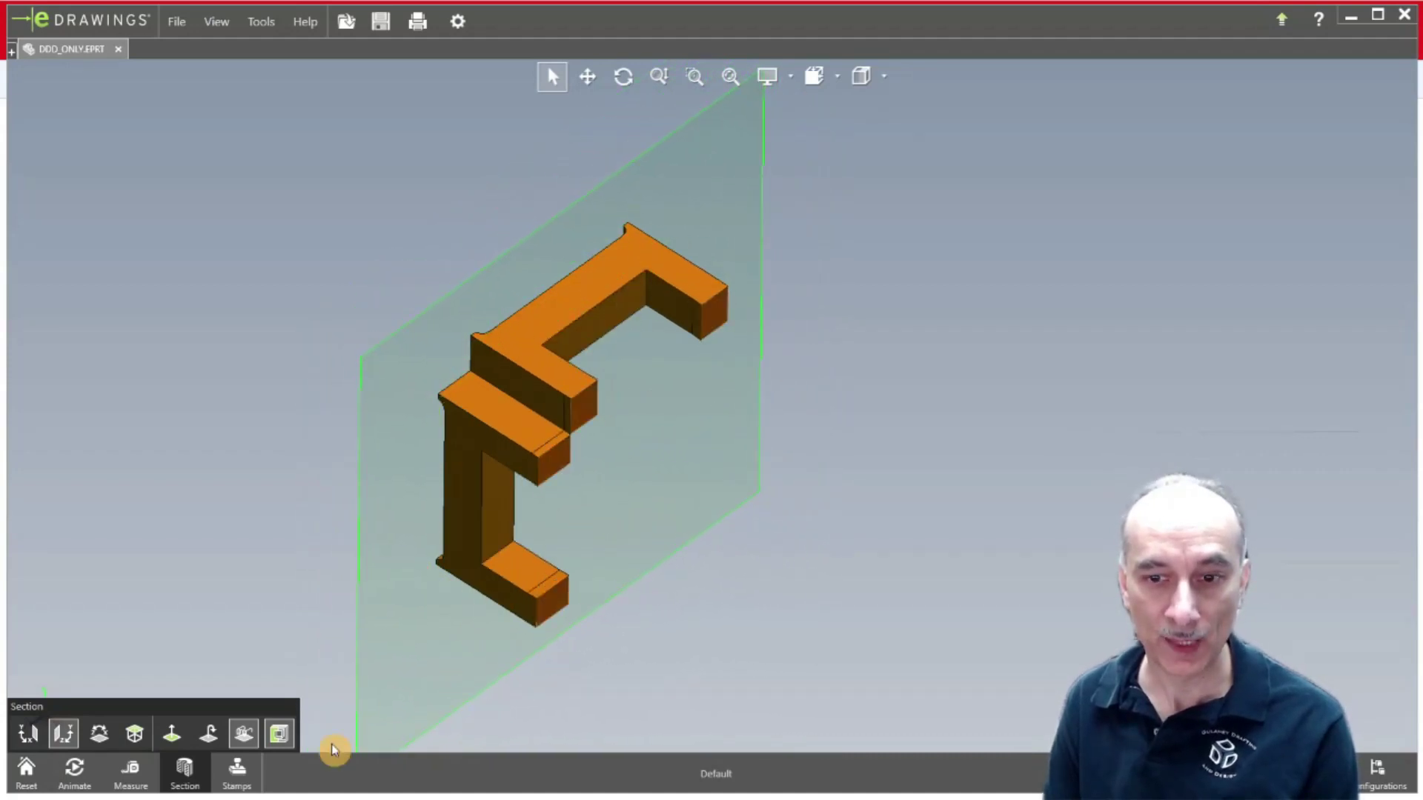
- Section the part with the XZ plane, lowered until the top D is cut away
{"action": "left_click", "coordinate": [100, 738]}
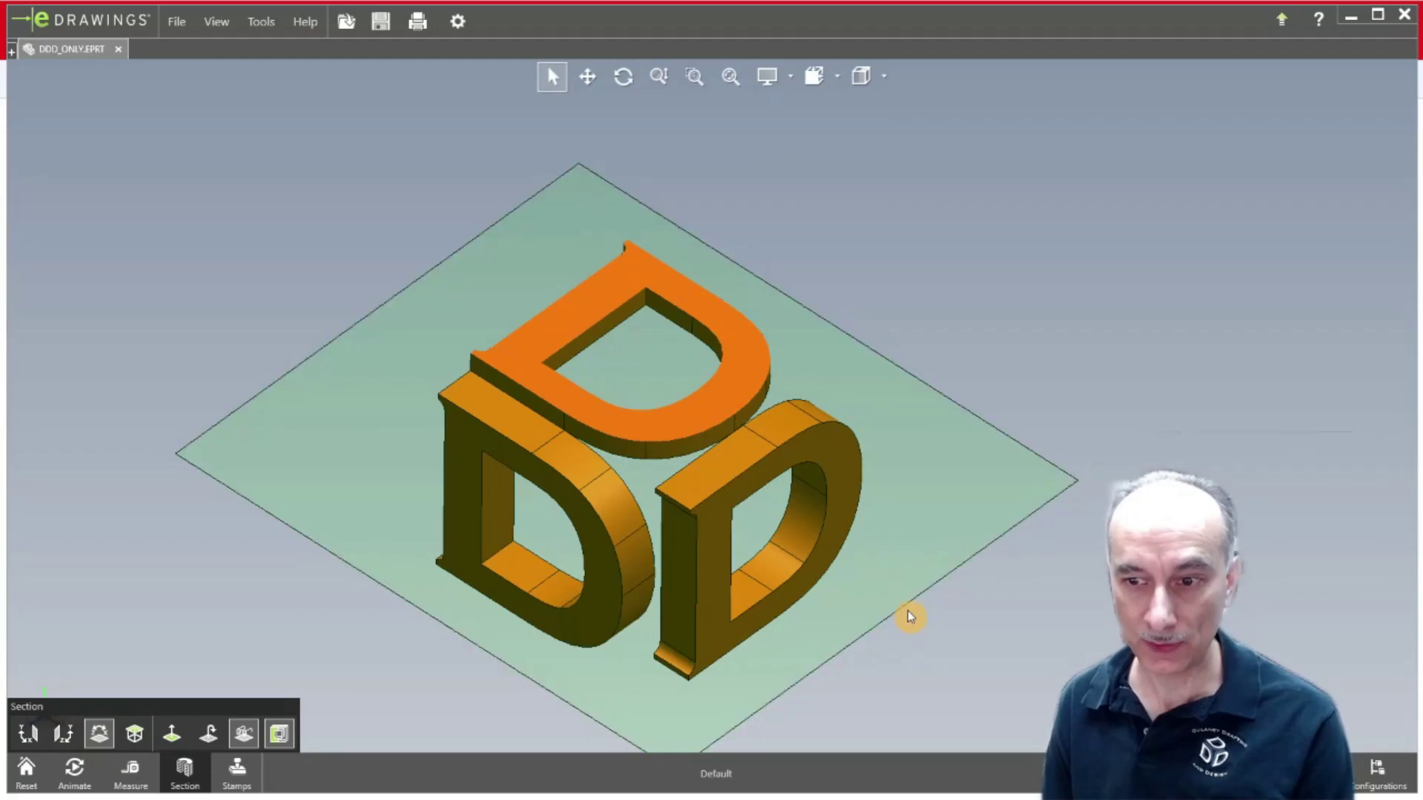
{"action": "mouse_move", "coordinate": [908, 613]}
{"action": "middle_mouse_down"}
{"action": "mouse_move", "coordinate": [914, 537]}
{"action": "mouse_move", "coordinate": [910, 584]}
{"action": "middle_mouse_up"}
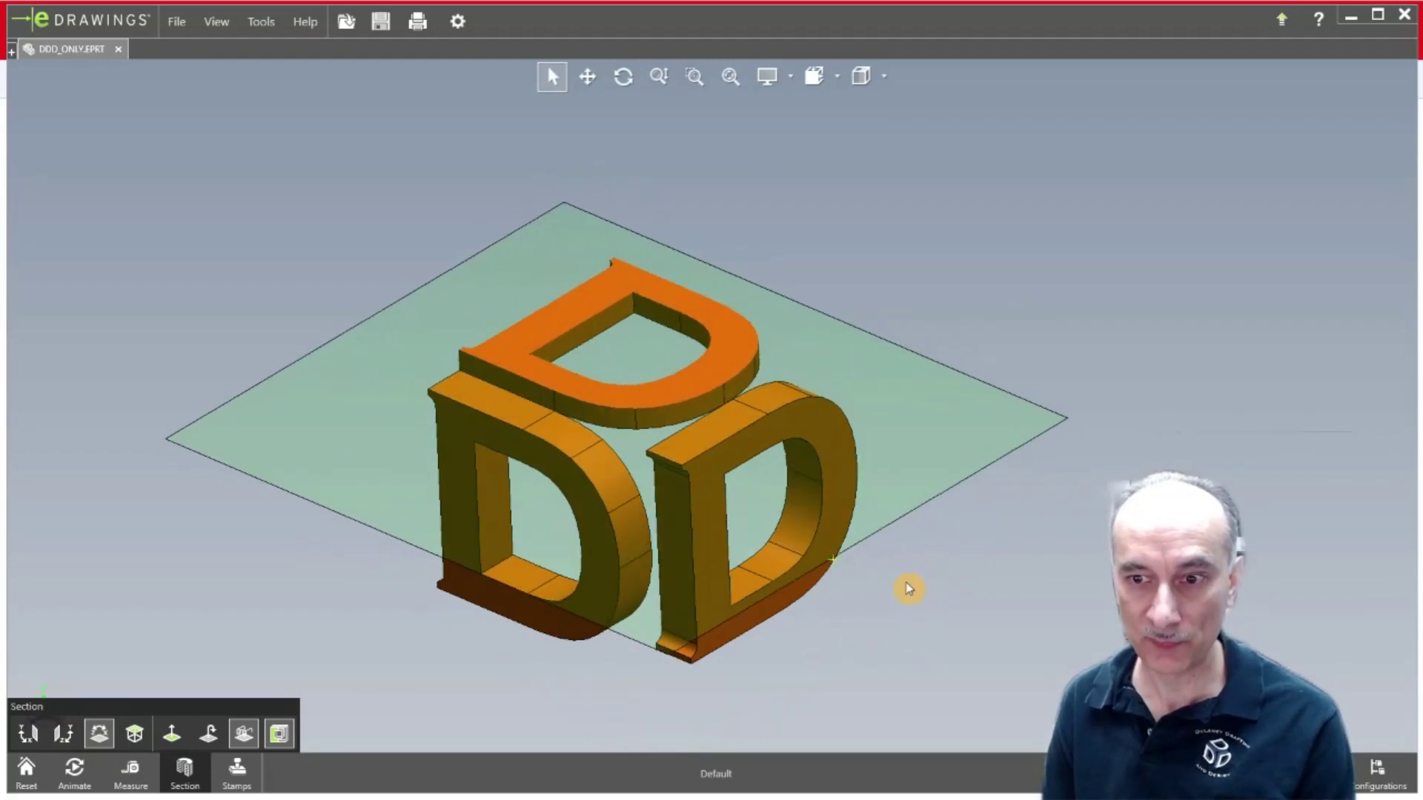
{"action": "left_click_drag", "start_coordinate": [921, 455], "coordinate": [921, 549]}
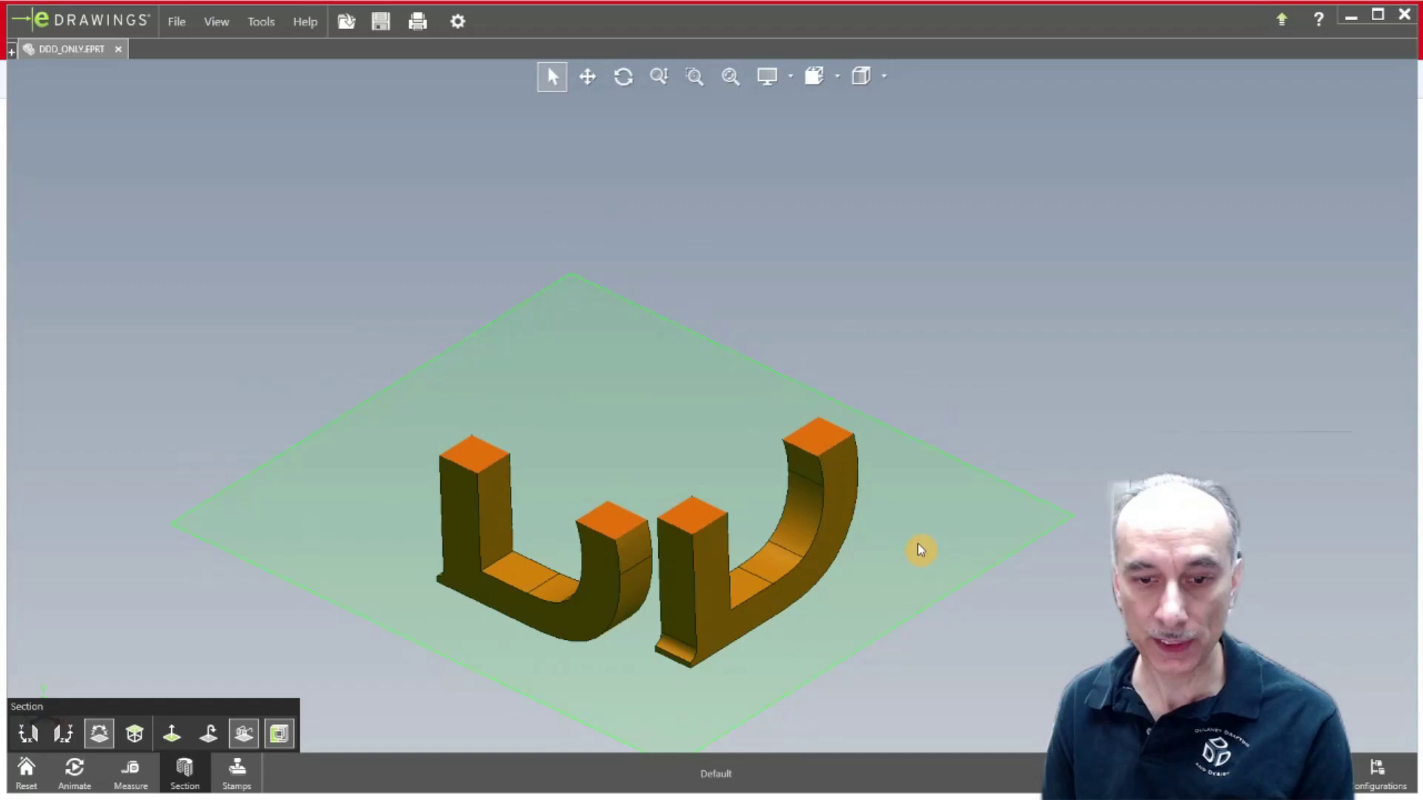
- Toggle the plane's visibility and section caps, ending with solid capped faces seen from above
{"action": "left_click", "coordinate": [245, 735]}
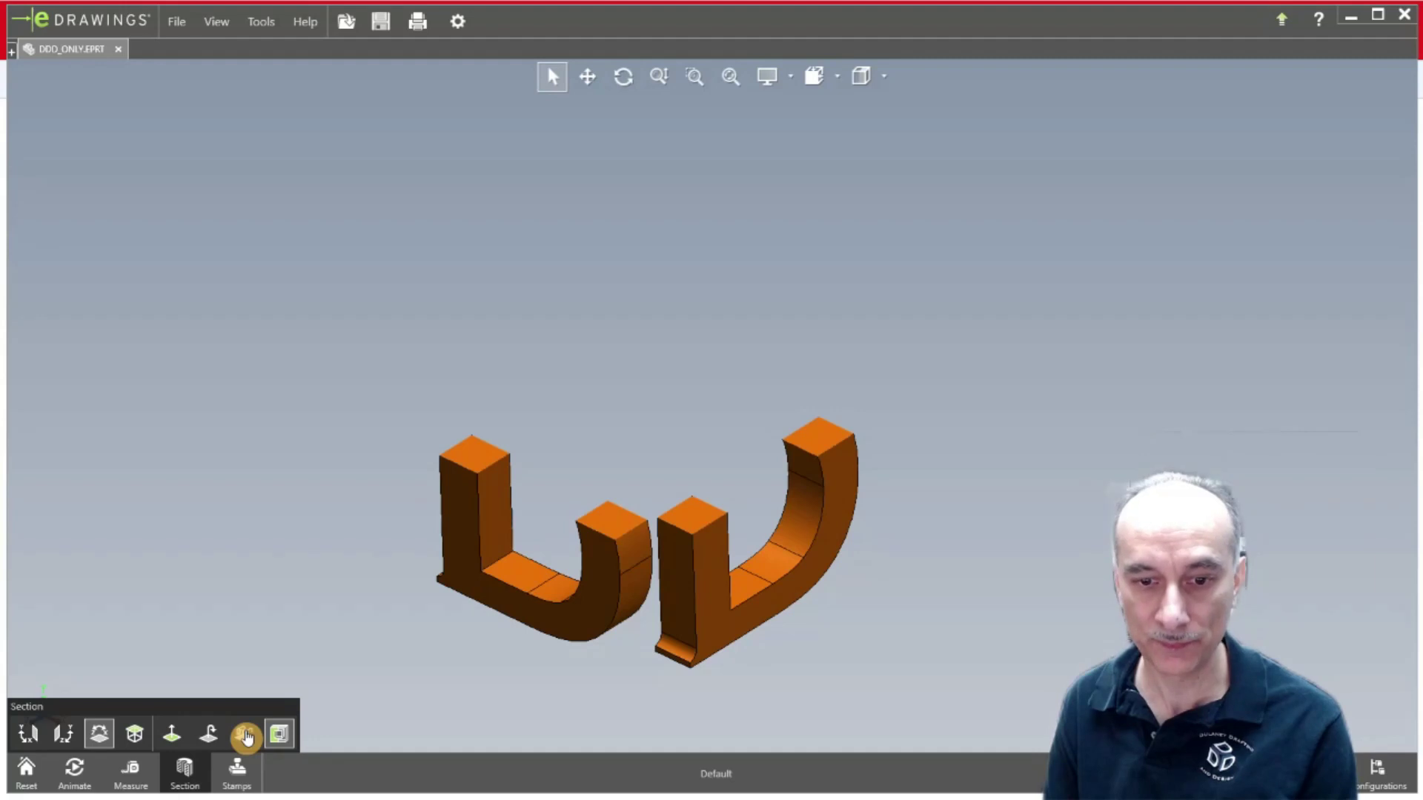
{"action": "left_click", "coordinate": [246, 736]}
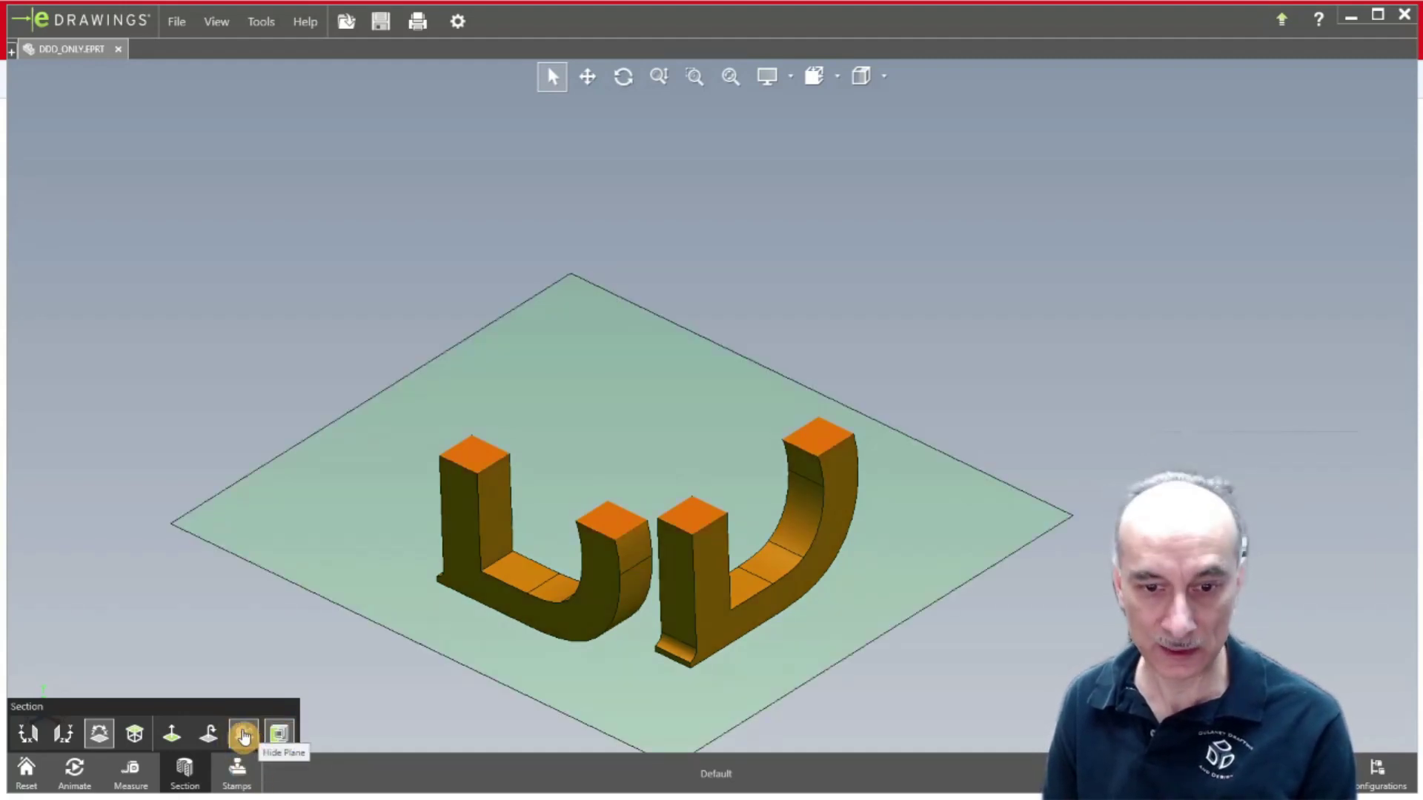
{"action": "left_click", "coordinate": [281, 737]}
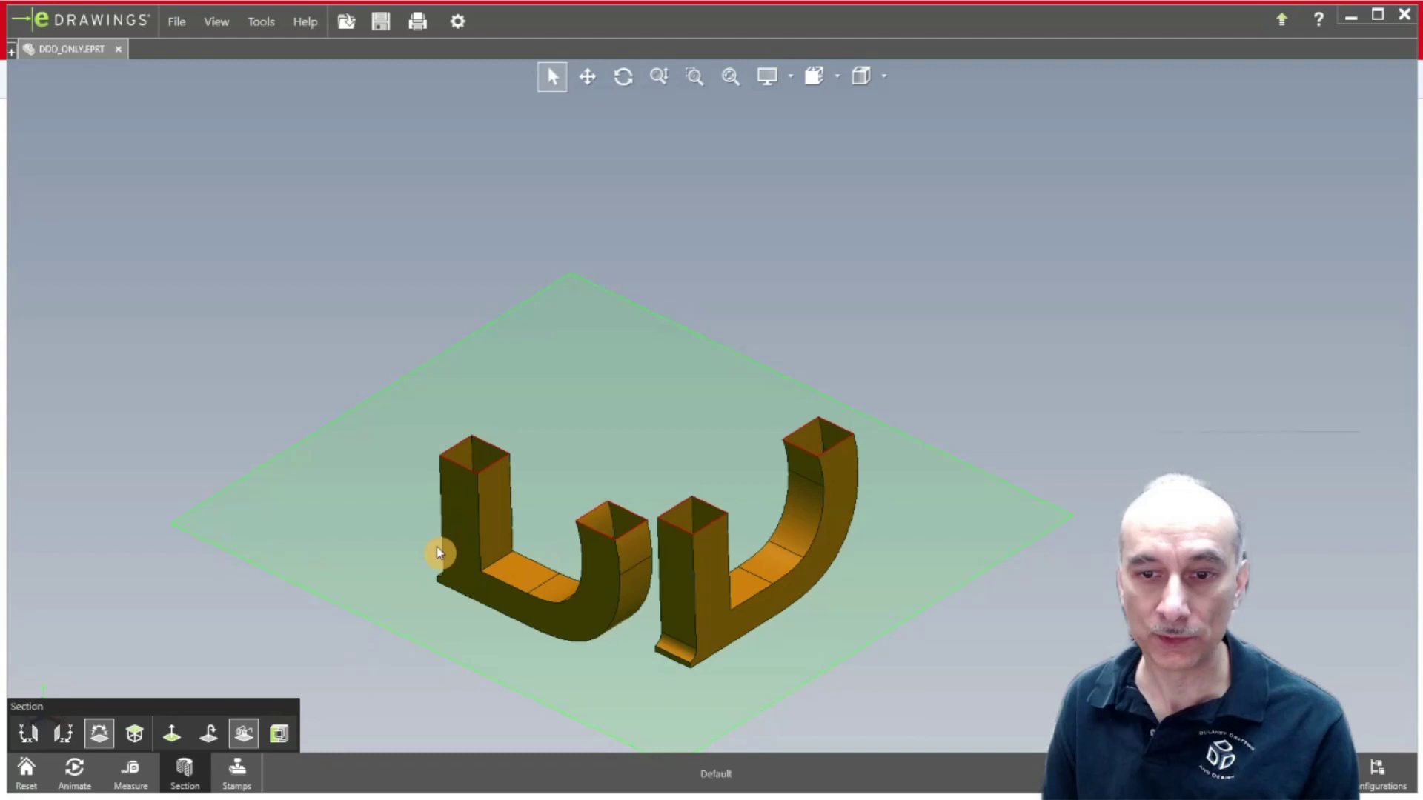
{"action": "left_click_drag", "start_coordinate": [422, 569], "coordinate": [534, 403]}
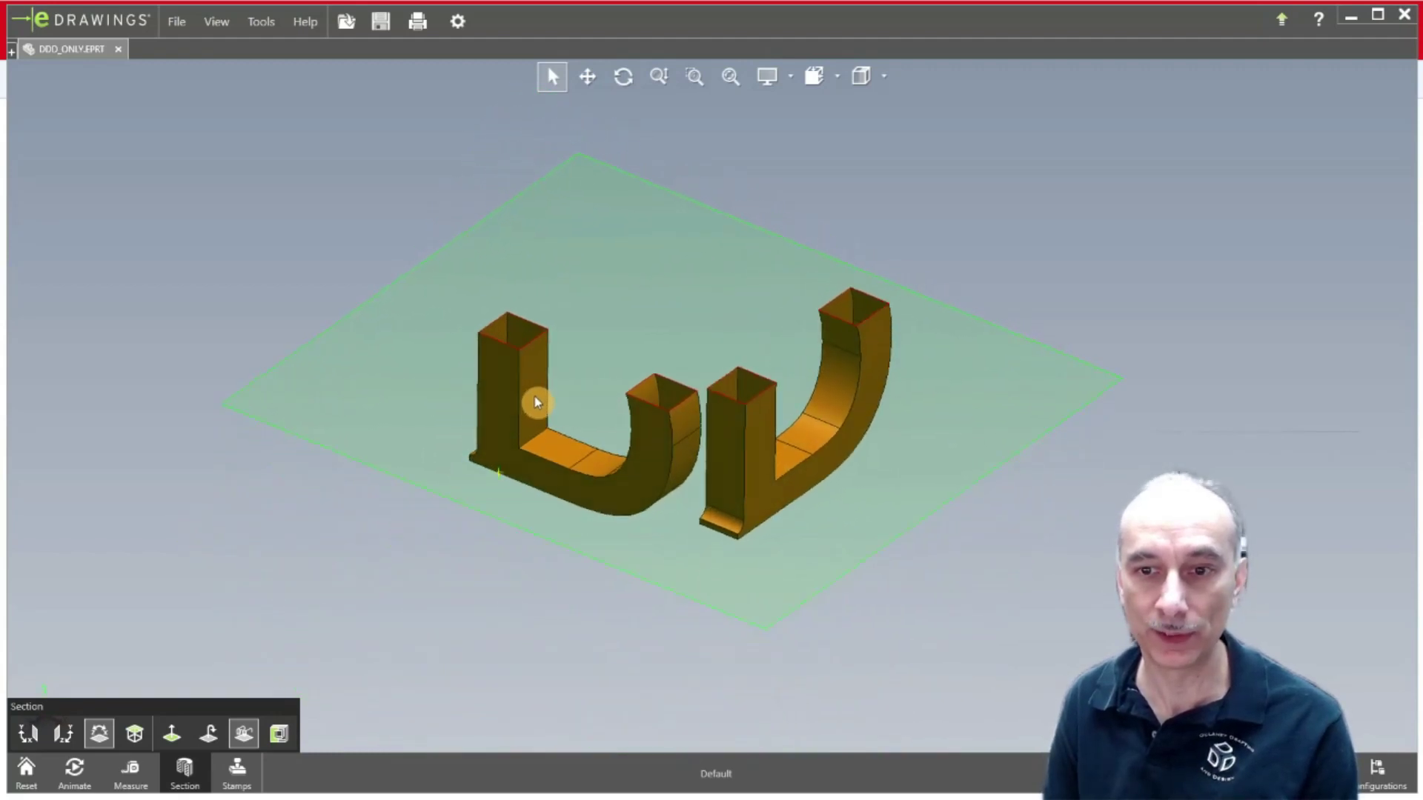
{"action": "scroll", "coordinate": [624, 362], "scroll_direction": "up", "scroll_amount": 2}
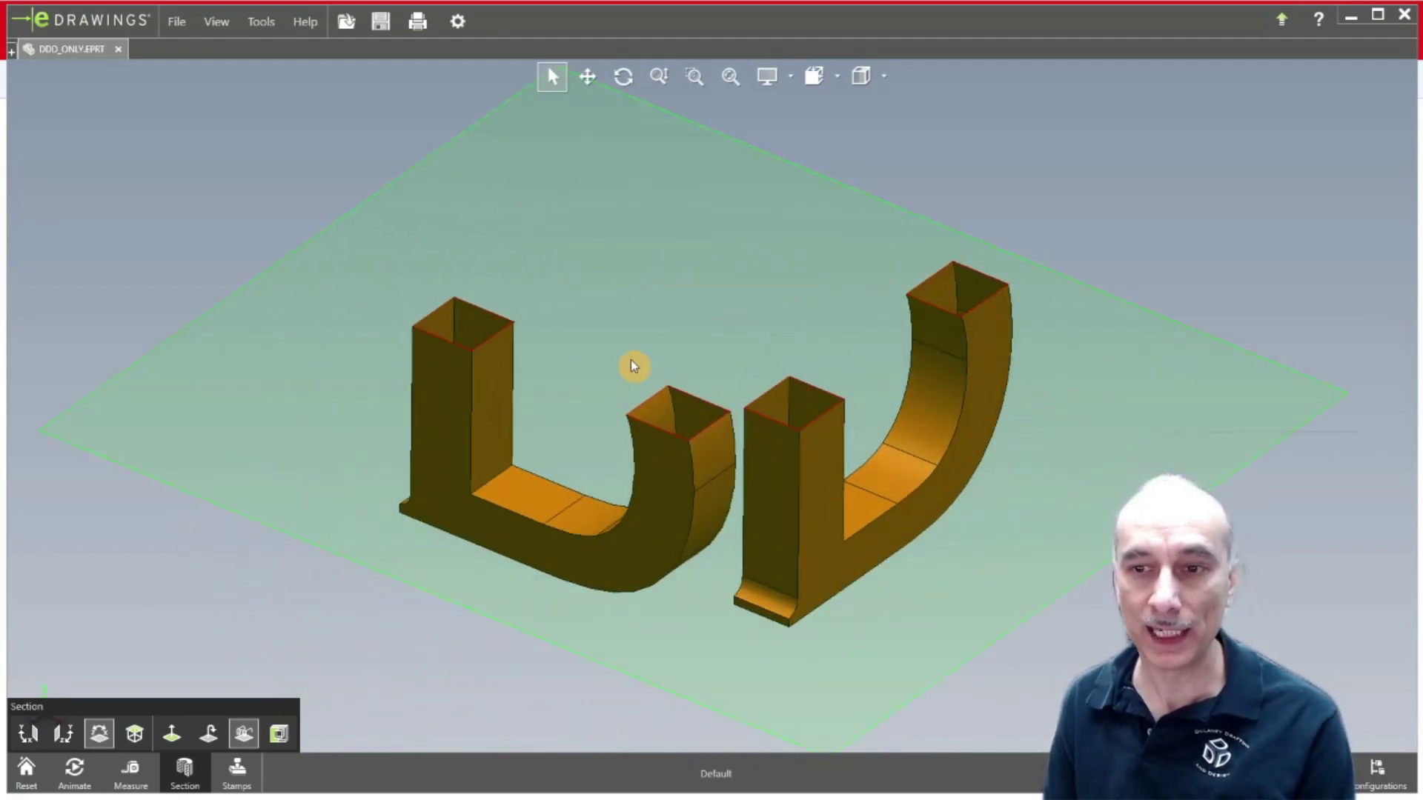
{"action": "left_click", "coordinate": [466, 330]}
{"action": "left_click", "coordinate": [278, 734]}
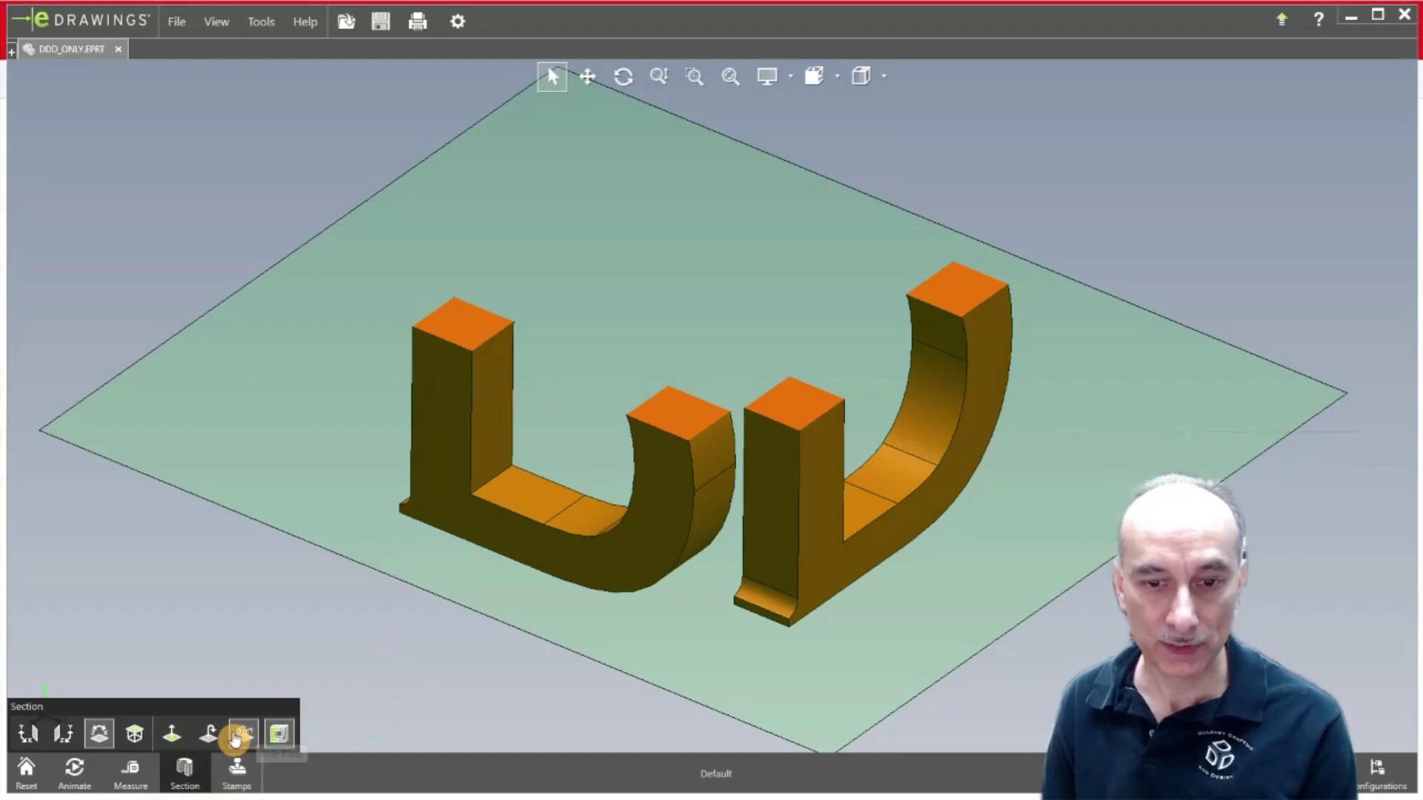
- Look normal to the horizontal section, flip to the top D's half, then flip back to the lower half
{"action": "left_click", "coordinate": [170, 736]}
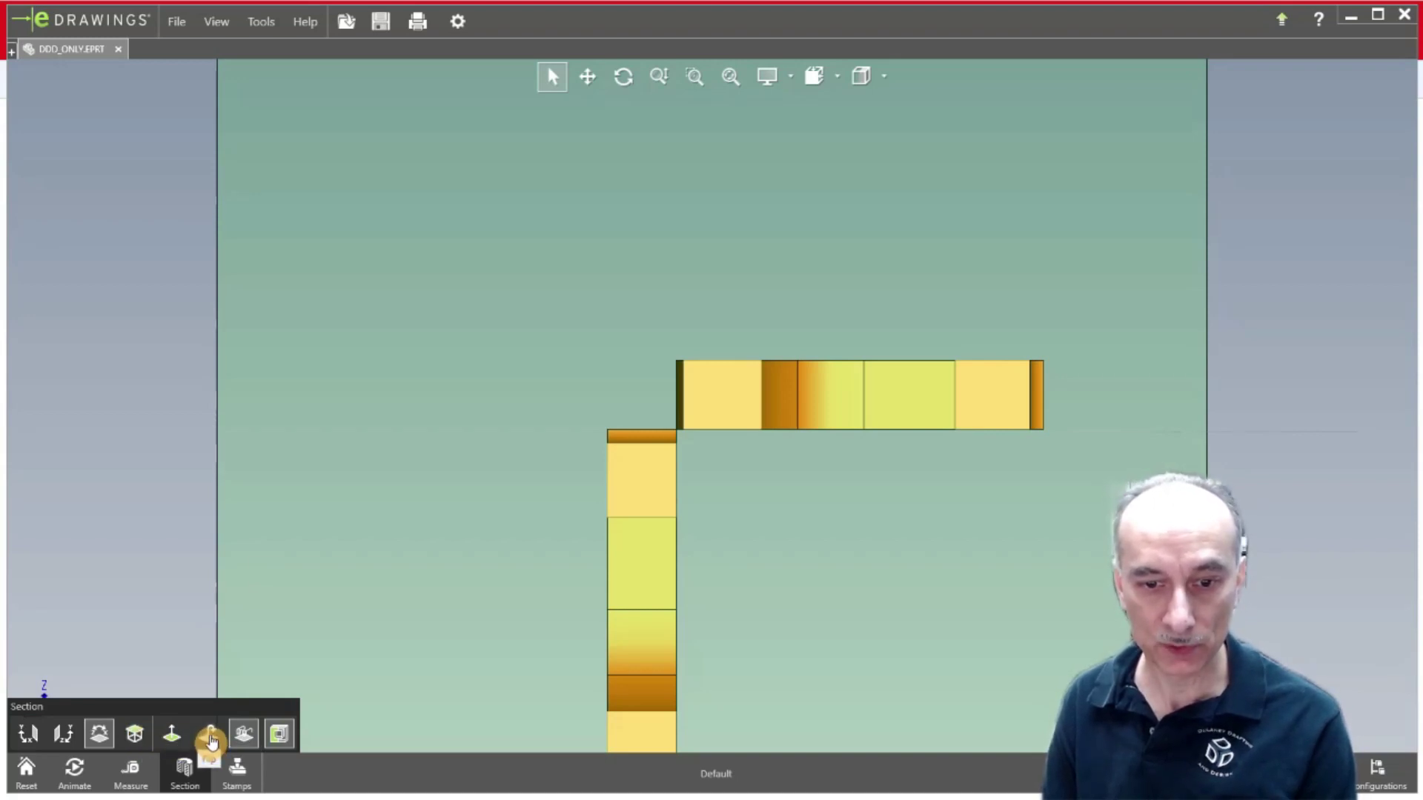
{"action": "left_click_drag", "start_coordinate": [772, 441], "coordinate": [909, 502]}
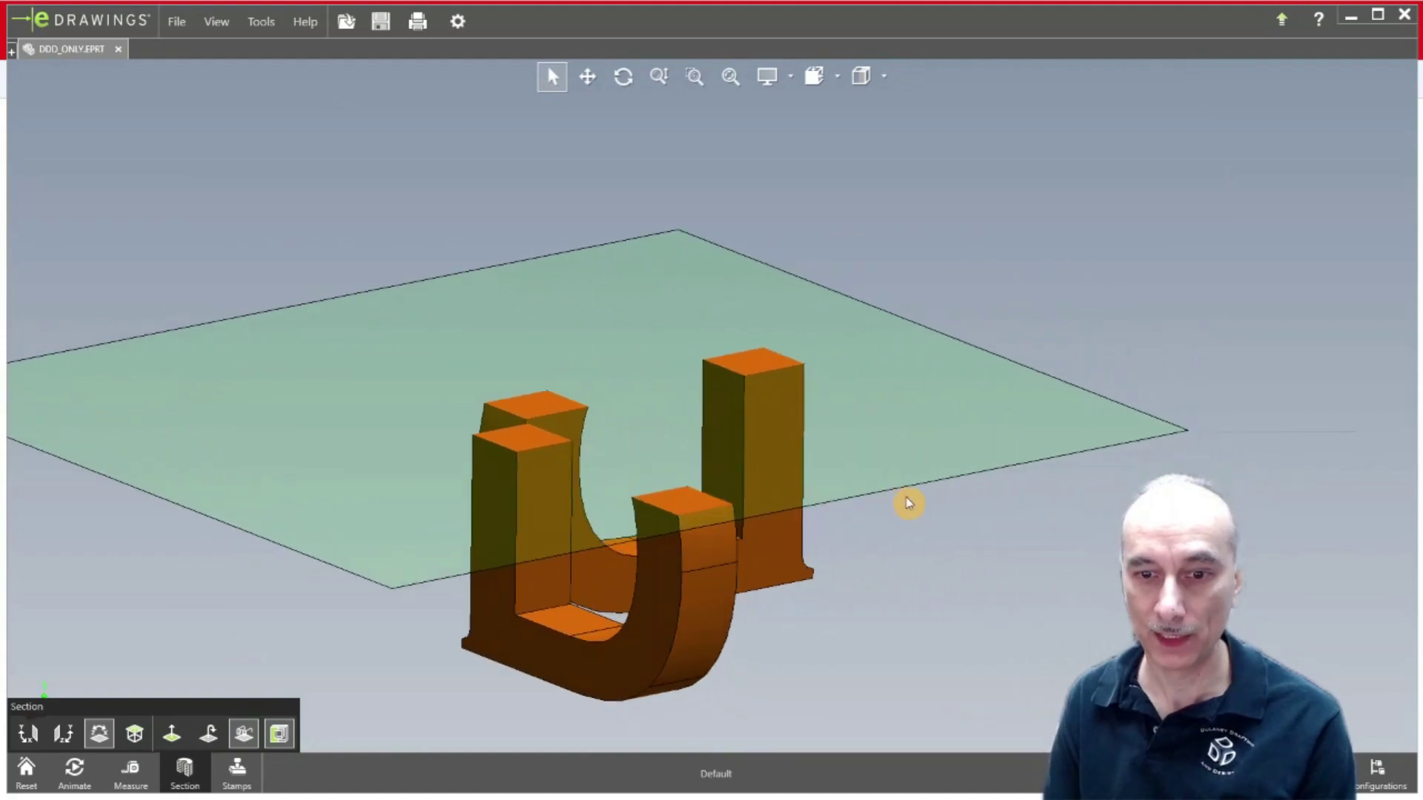
{"action": "left_click", "coordinate": [208, 735]}
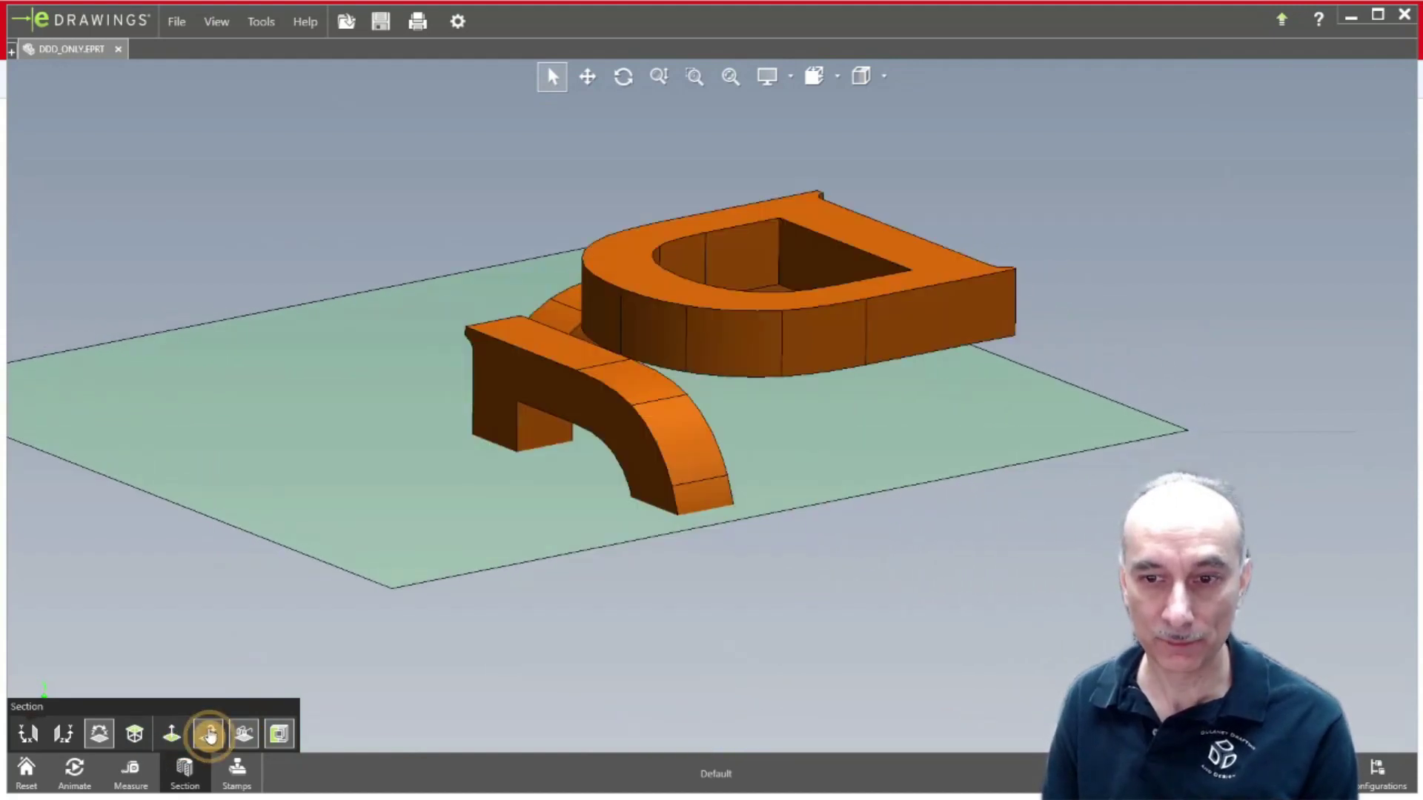
{"action": "left_click_drag", "start_coordinate": [821, 593], "coordinate": [741, 622]}
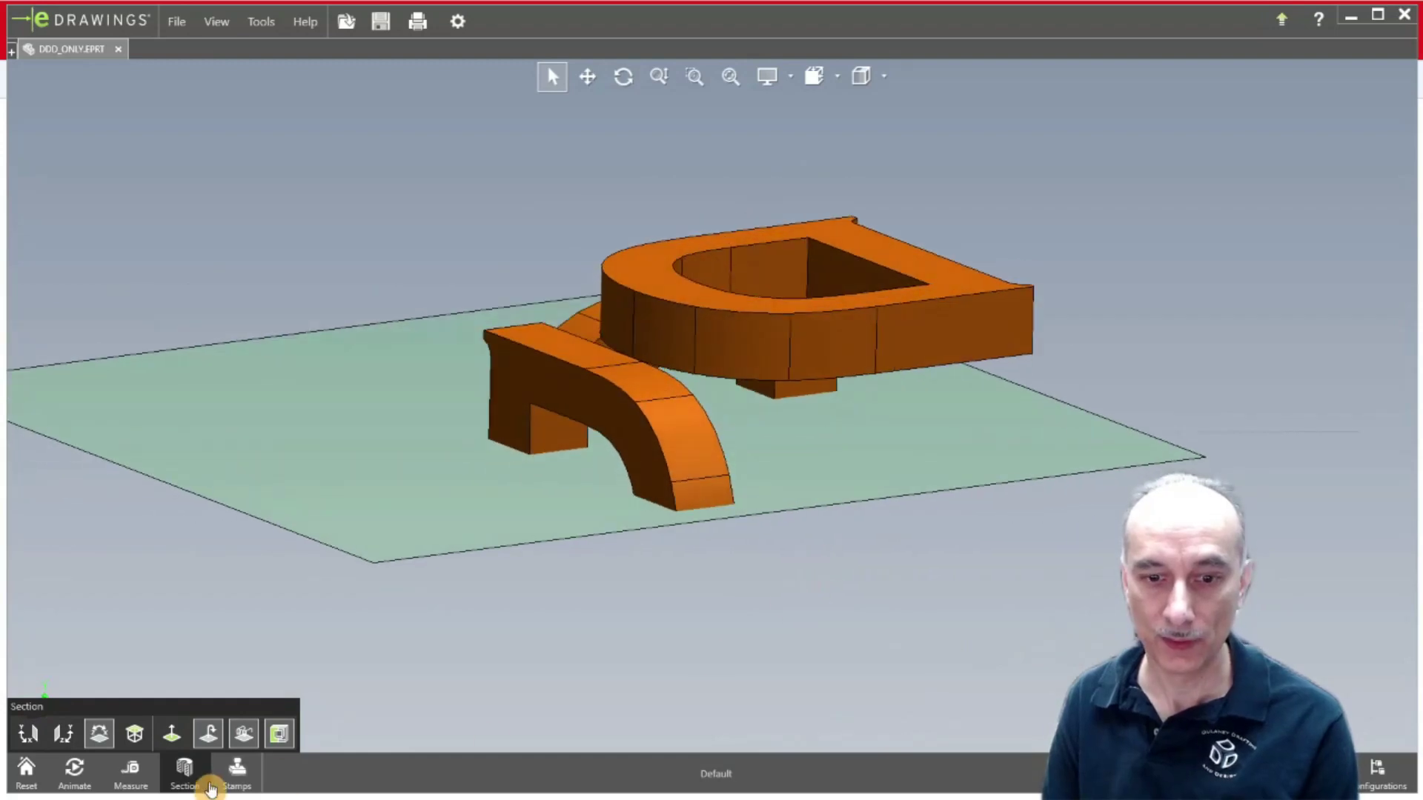
{"action": "left_click", "coordinate": [210, 735]}
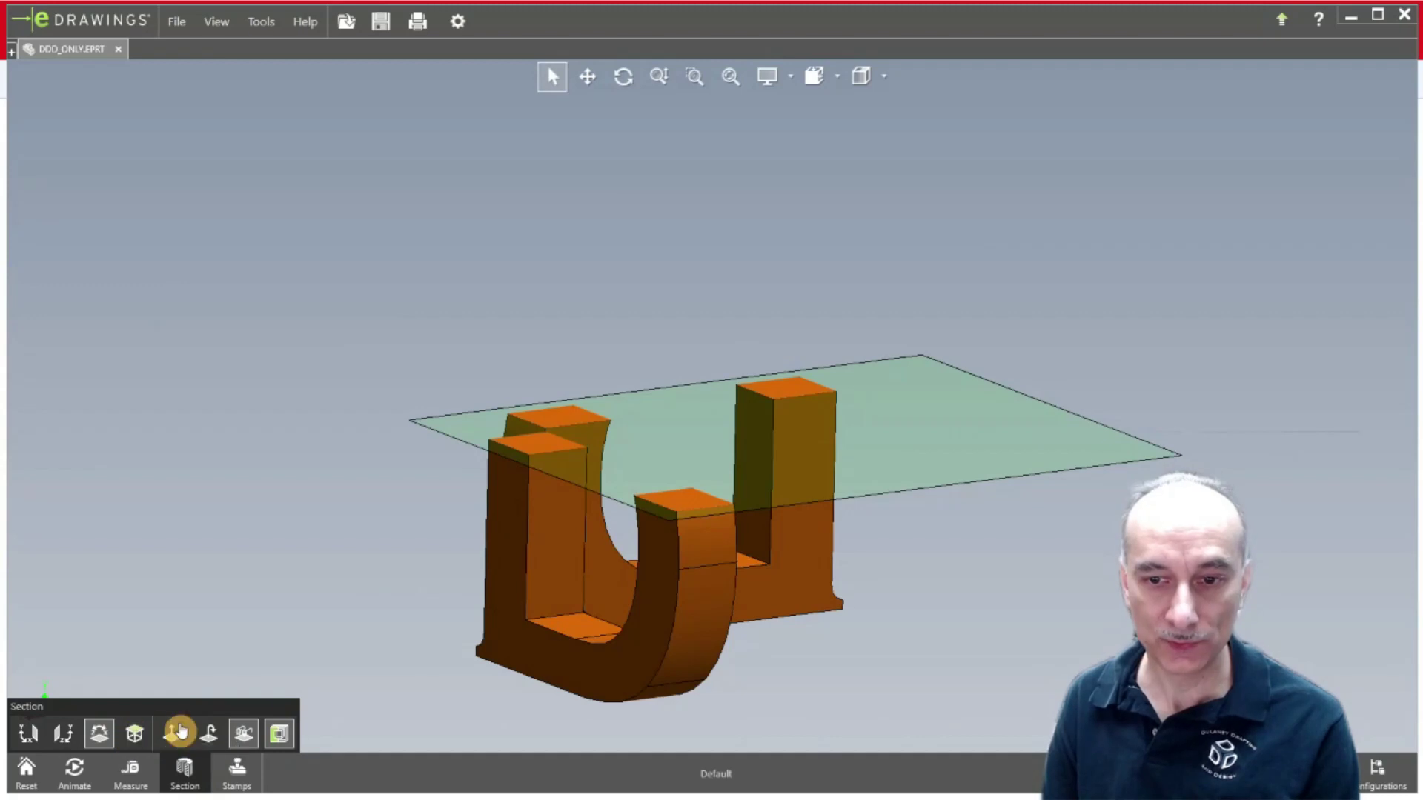
- Toggle sectioning off and on, then align the section plane to a picked D face and slide it
{"action": "left_click", "coordinate": [279, 734]}
{"action": "left_click", "coordinate": [279, 734]}
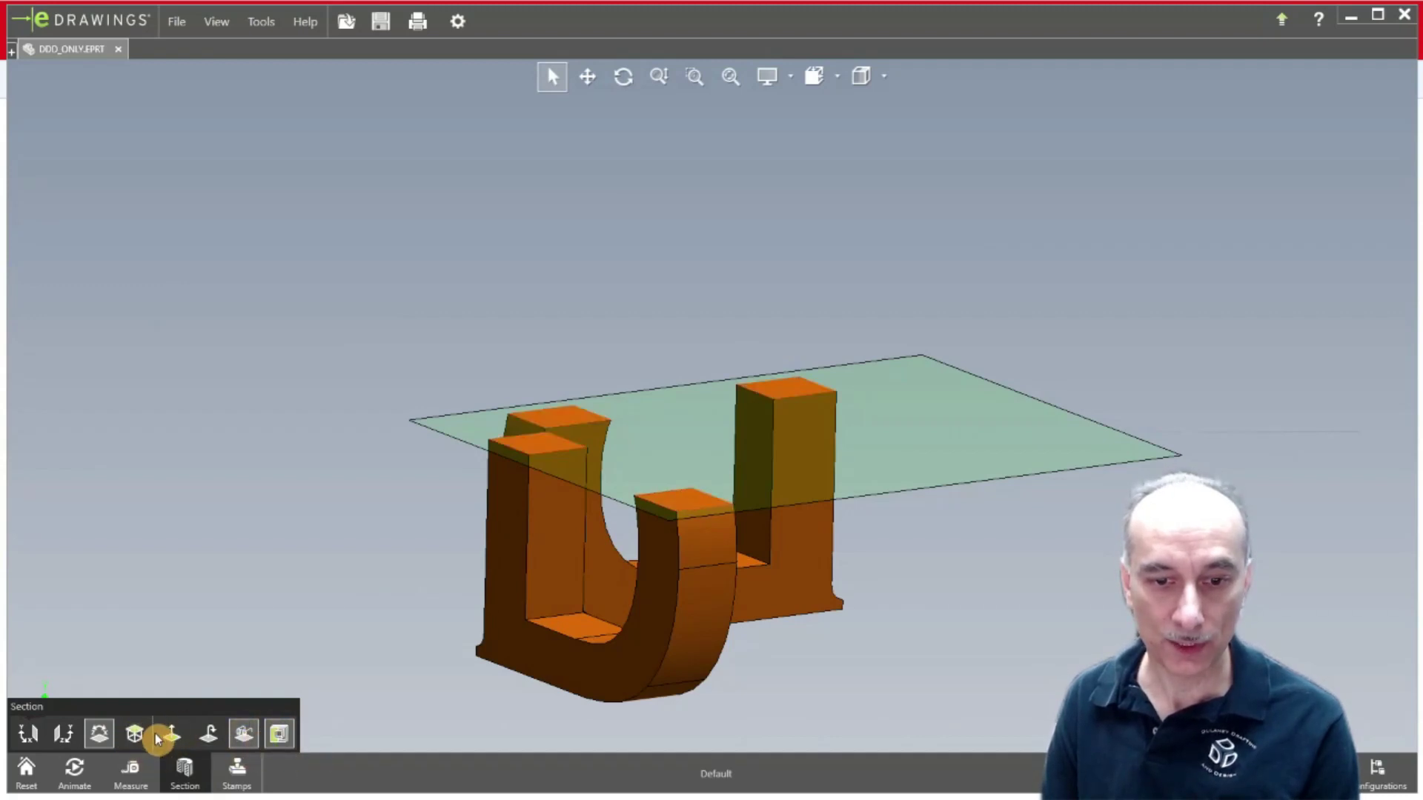
{"action": "left_click", "coordinate": [185, 772]}
{"action": "left_click", "coordinate": [187, 775]}
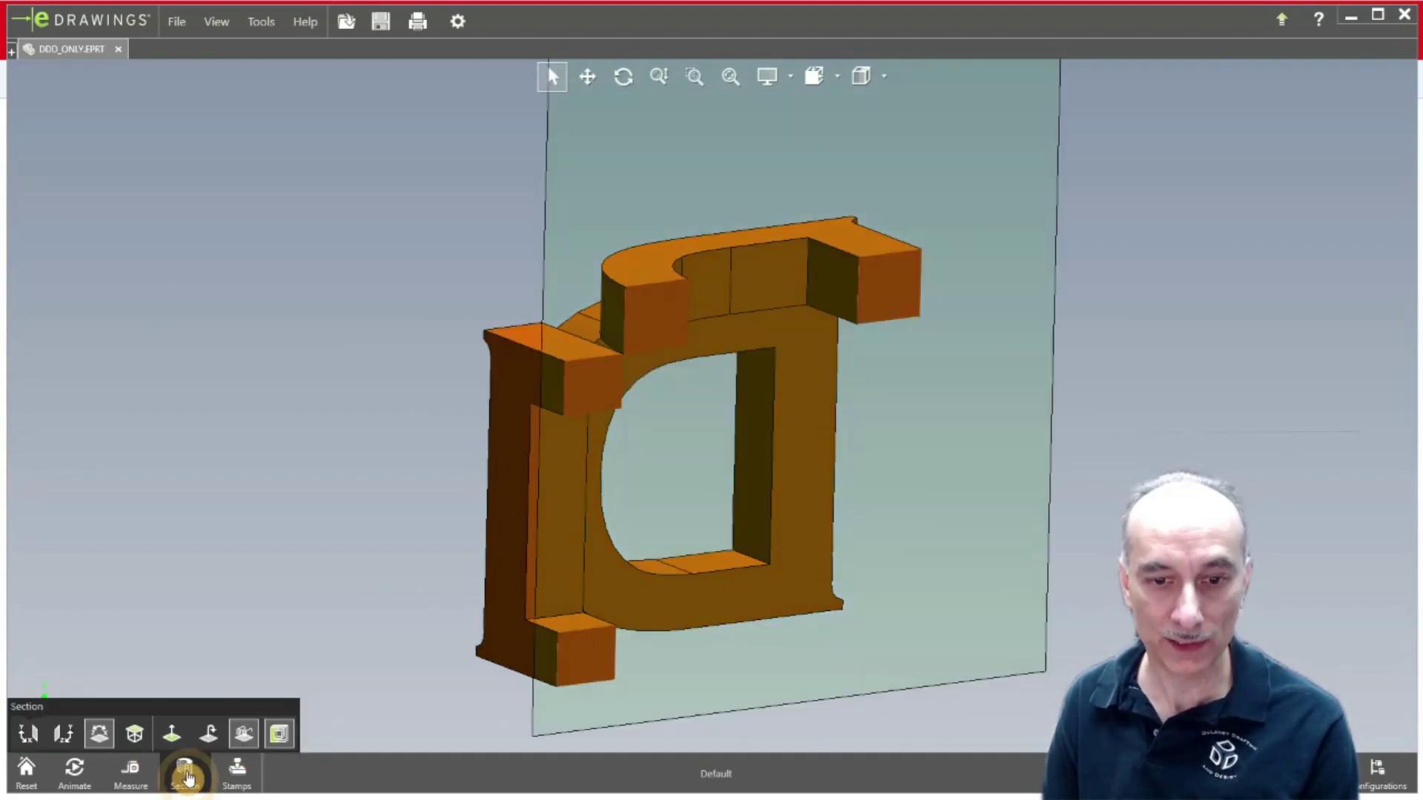
{"action": "left_click", "coordinate": [136, 735]}
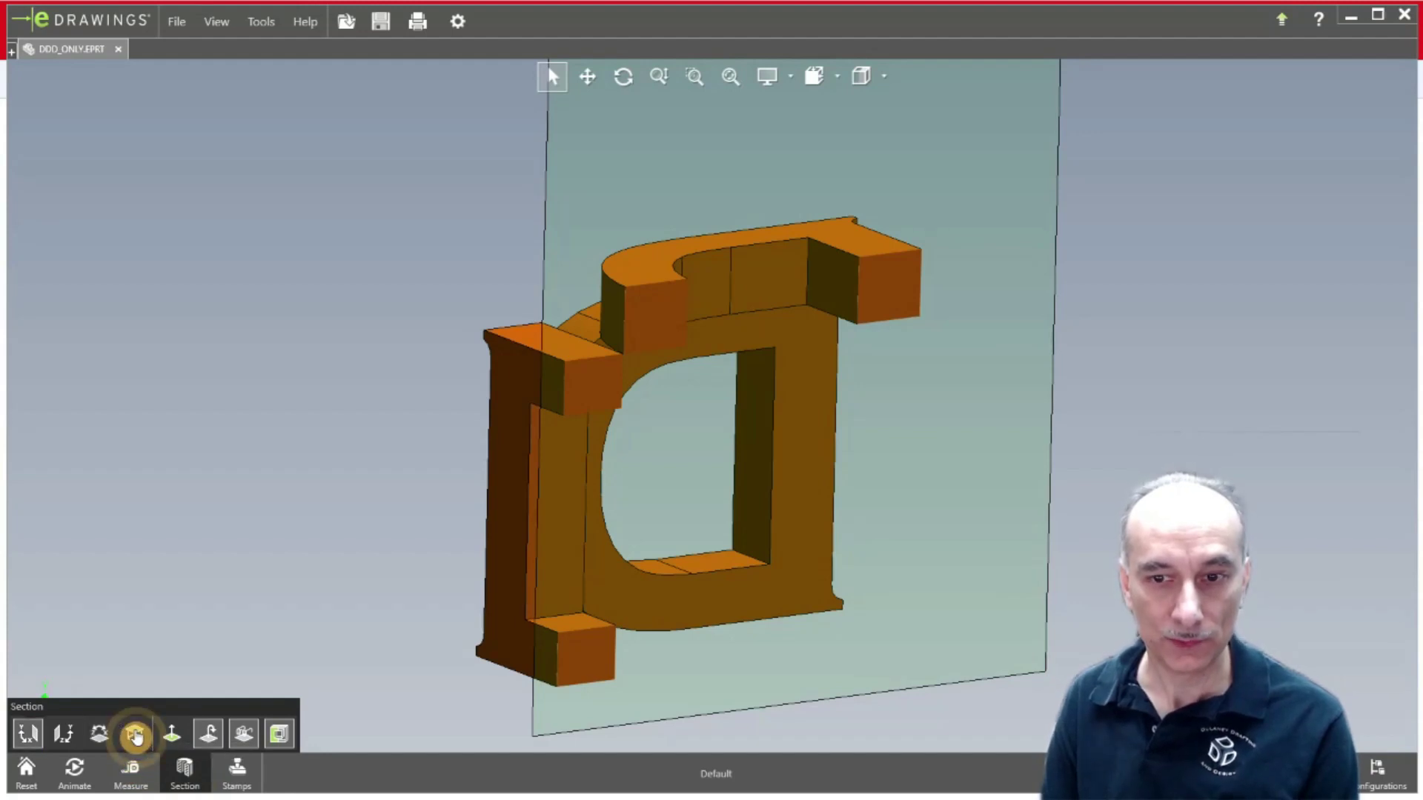
{"action": "left_click", "coordinate": [508, 460]}
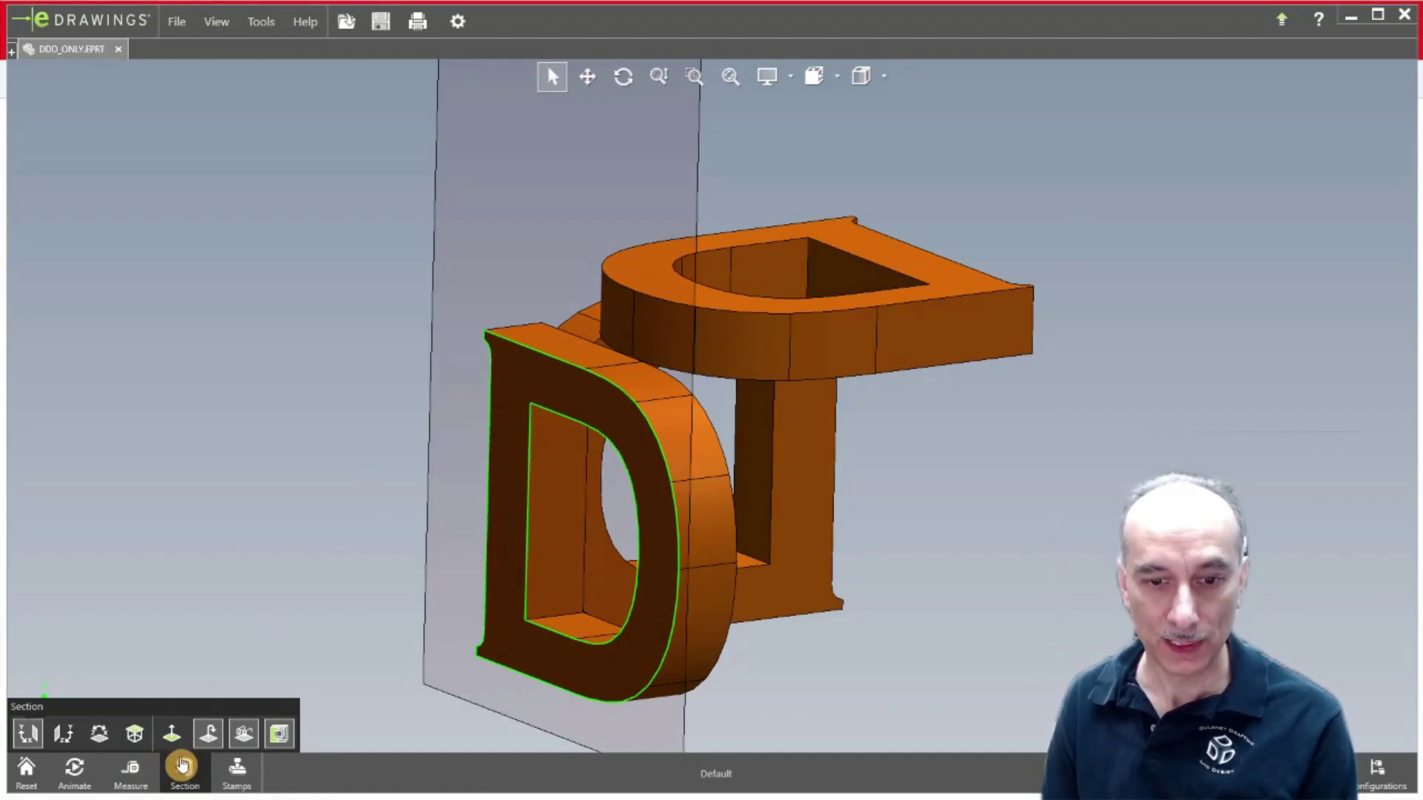
{"action": "left_click", "coordinate": [137, 735]}
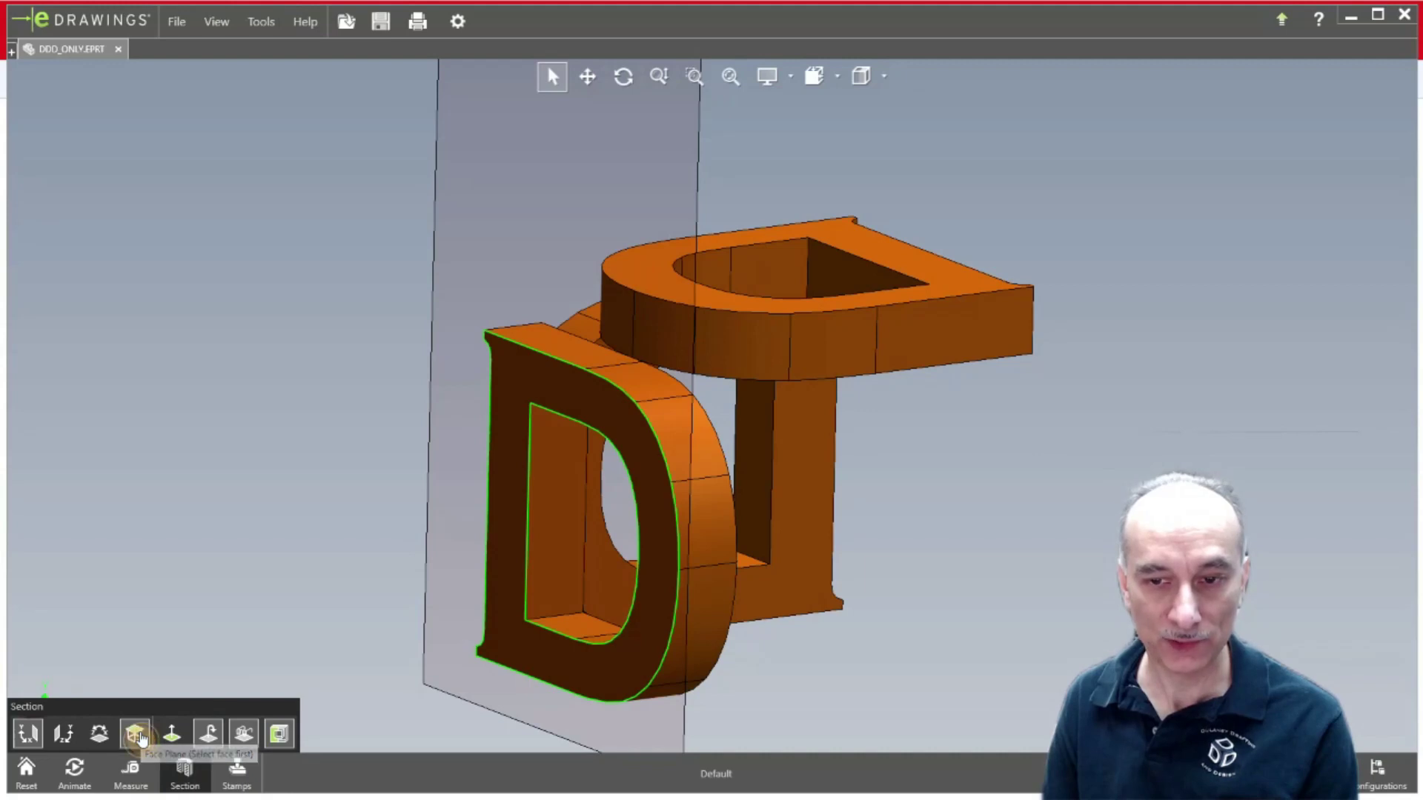
{"action": "left_click_drag", "start_coordinate": [540, 224], "coordinate": [746, 532]}
{"action": "mouse_move", "coordinate": [566, 282]}
{"action": "left_mouse_down"}
{"action": "mouse_move", "coordinate": [693, 245]}
{"action": "mouse_move", "coordinate": [575, 279]}
{"action": "left_mouse_up"}
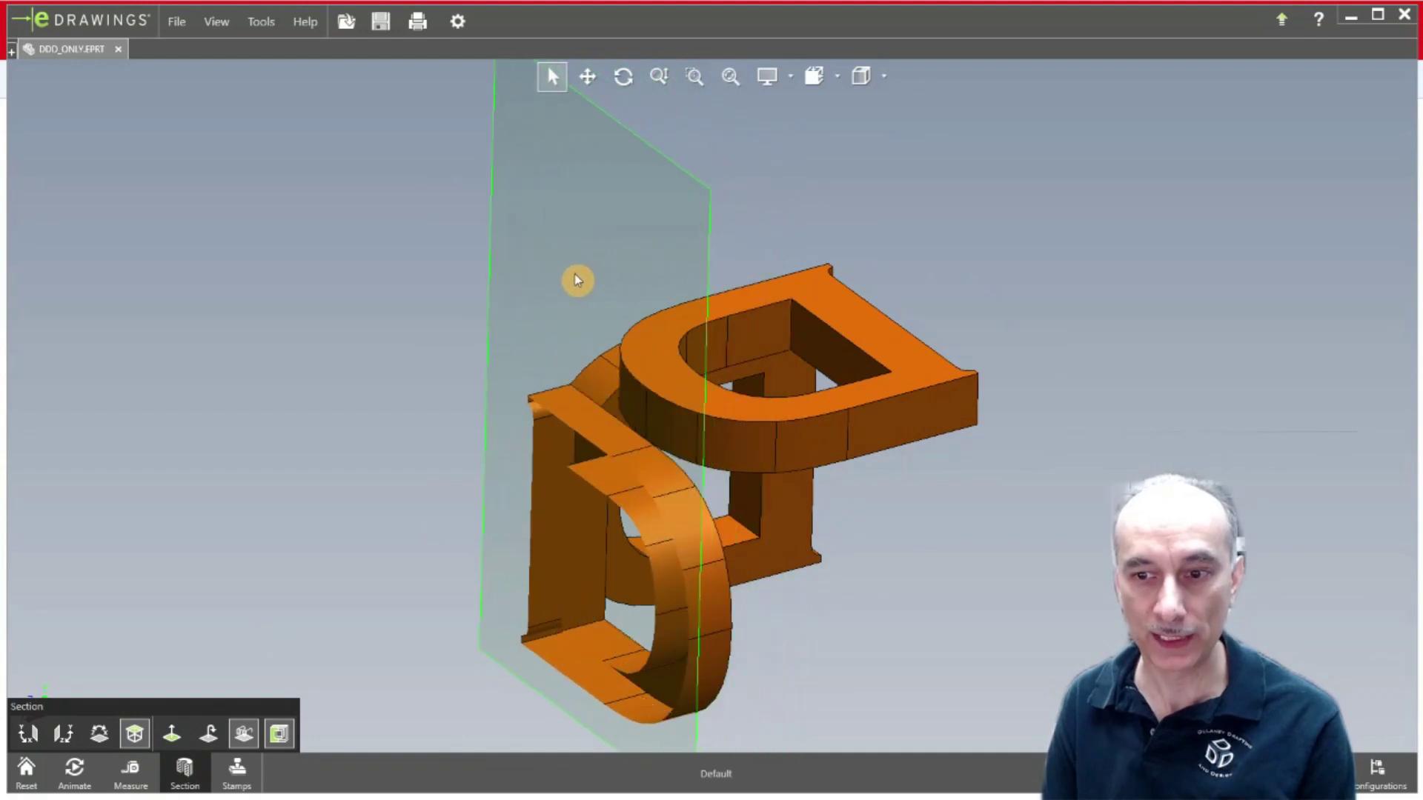
{"action": "mouse_move", "coordinate": [306, 487]}
{"action": "left_mouse_down"}
{"action": "mouse_move", "coordinate": [317, 461]}
{"action": "mouse_move", "coordinate": [319, 480]}
{"action": "left_mouse_up"}
- Realign the section plane to an inner slot face, sliding it to leave a thin slab
{"action": "left_click", "coordinate": [754, 495]}
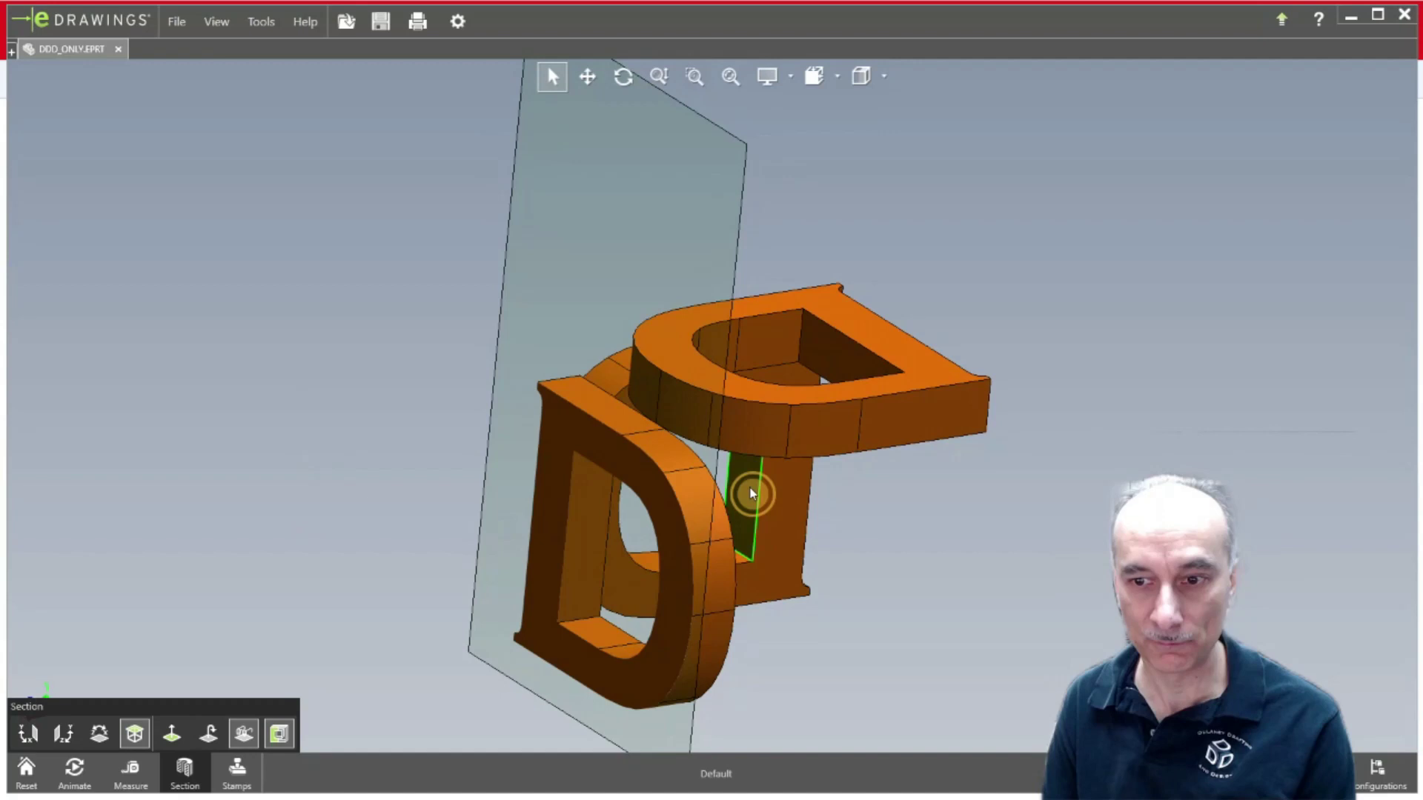
{"action": "left_click_drag", "start_coordinate": [794, 518], "coordinate": [746, 442]}
{"action": "left_click", "coordinate": [136, 735]}
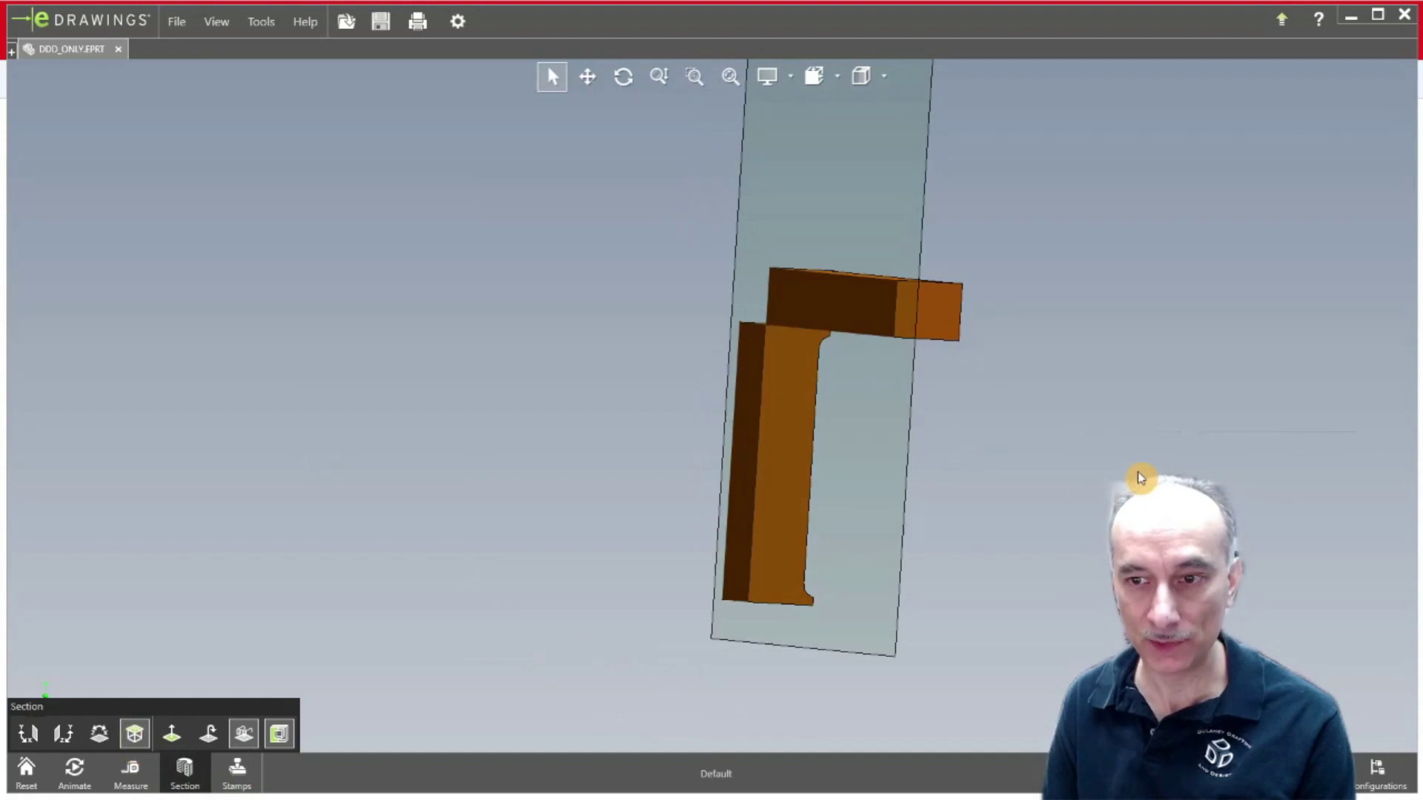
{"action": "left_click_drag", "start_coordinate": [1137, 477], "coordinate": [1175, 486]}
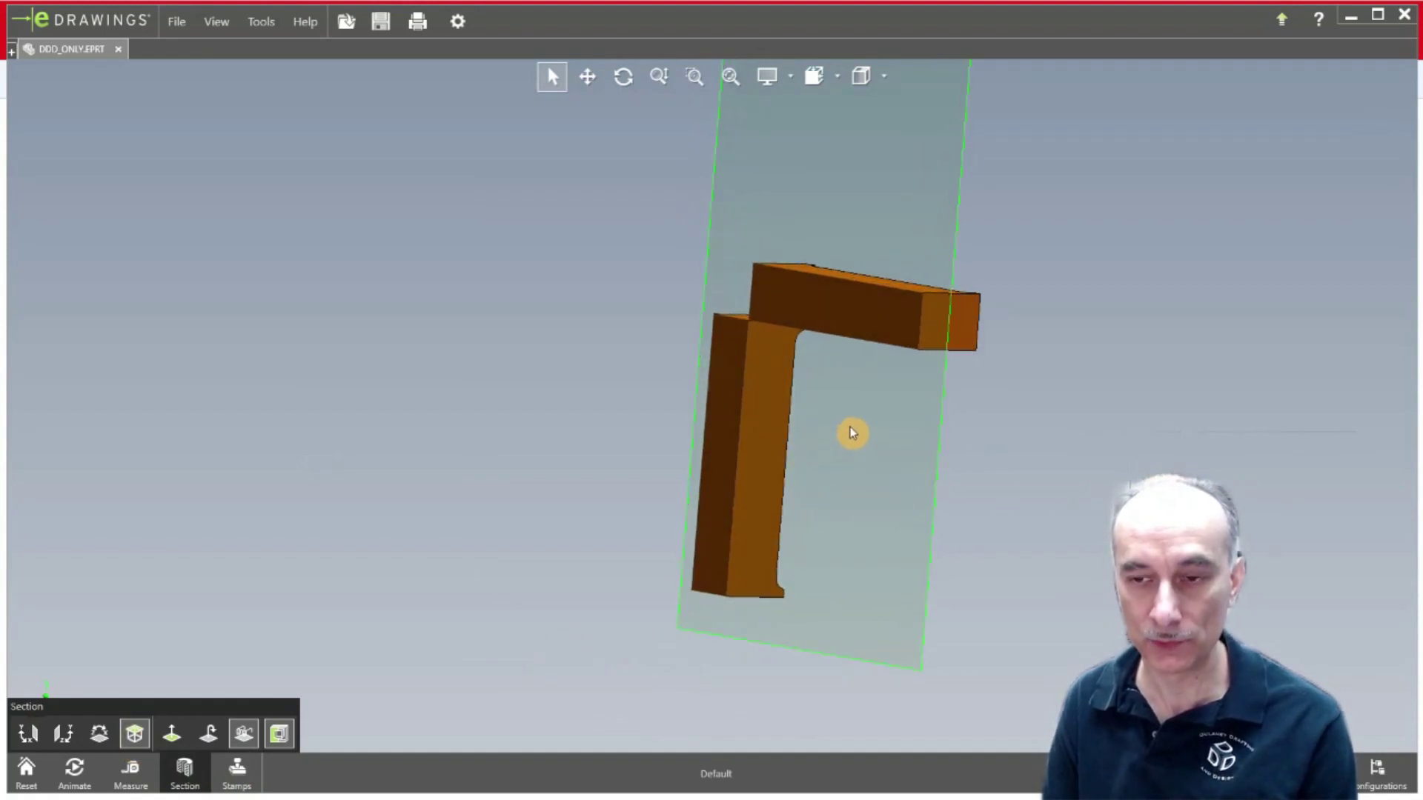
{"action": "left_click_drag", "start_coordinate": [851, 432], "coordinate": [768, 430]}
{"action": "middle_click_drag", "start_coordinate": [894, 443], "coordinate": [994, 331]}
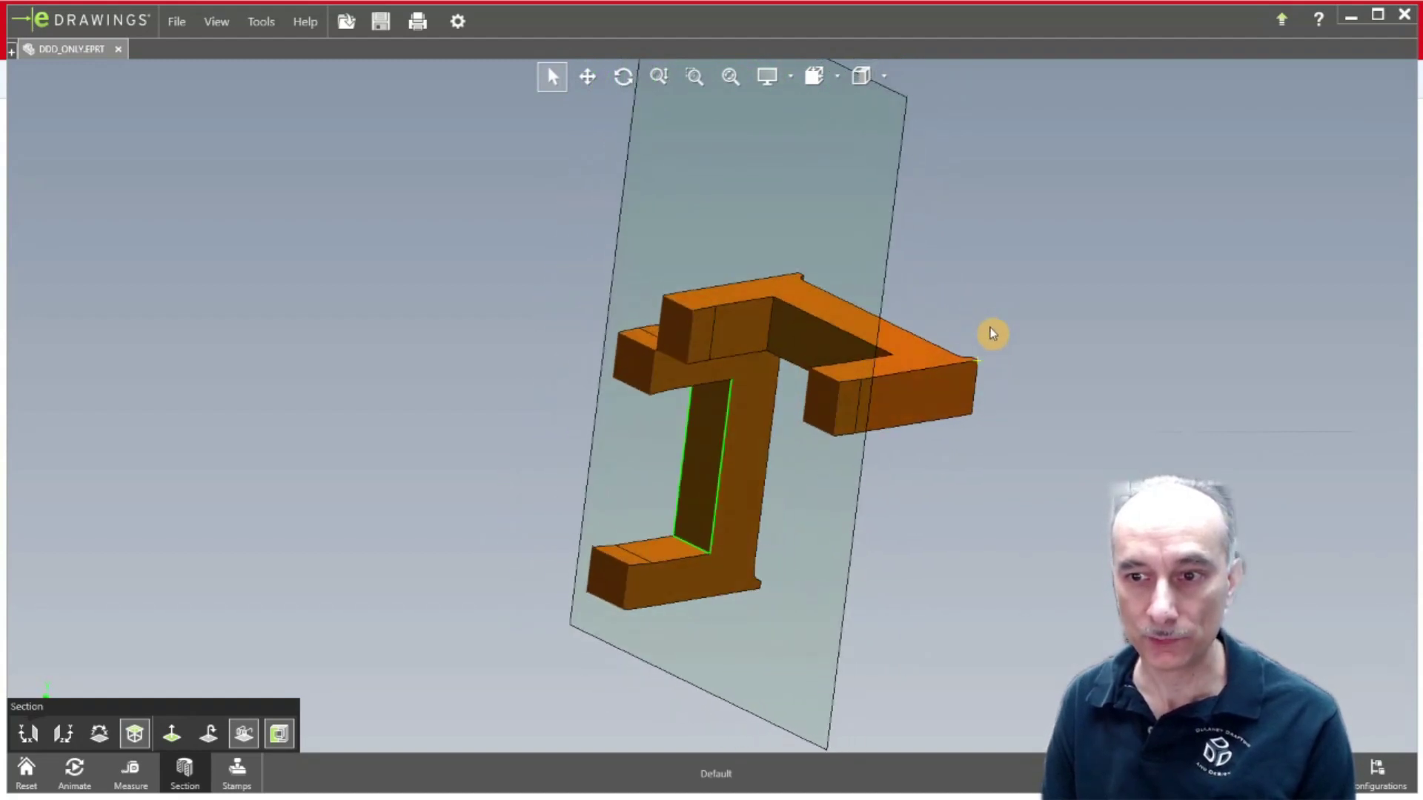
- Turn sectioning off and place the APPROVED stamp across the whole DDD model
{"action": "left_click", "coordinate": [186, 773]}
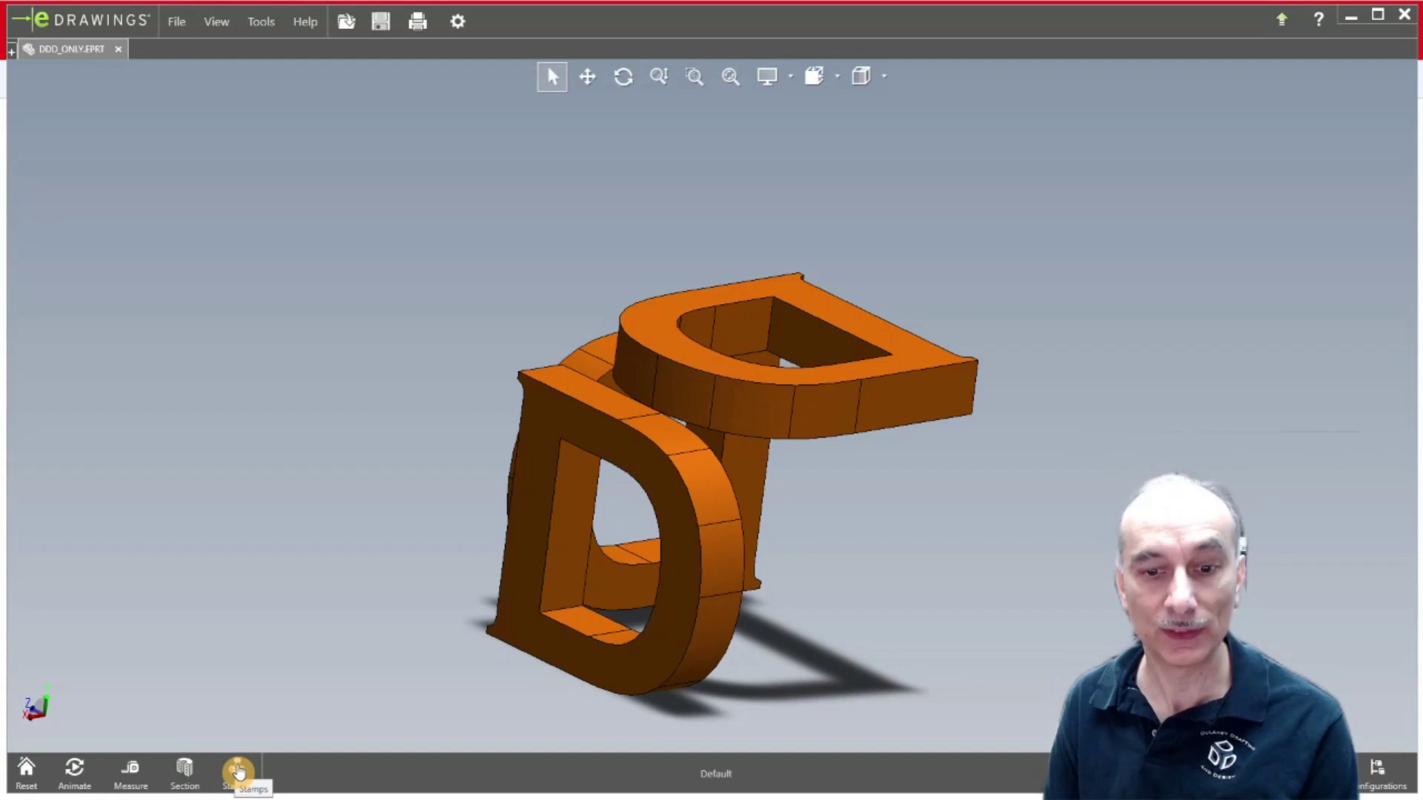
{"action": "left_click", "coordinate": [238, 772]}
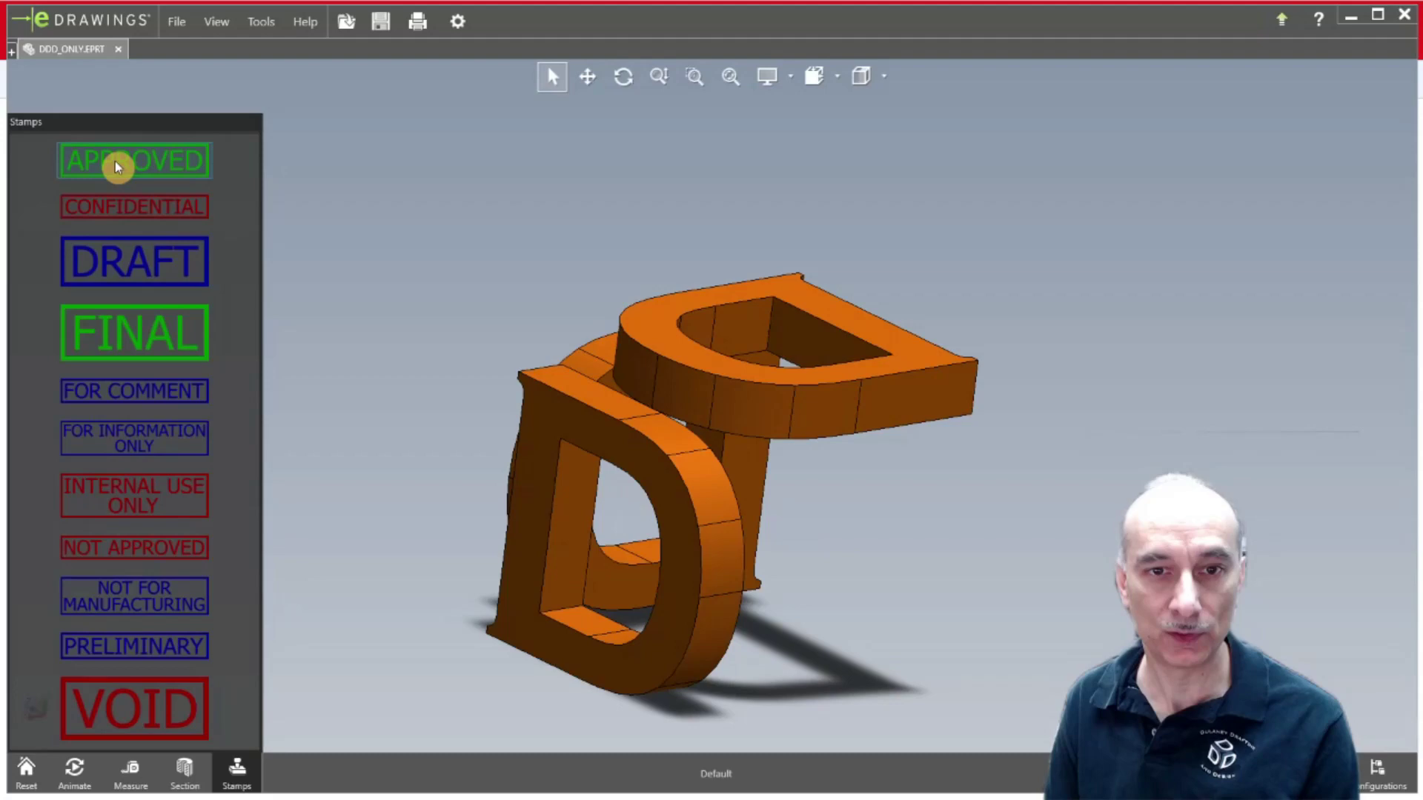
{"action": "left_click_drag", "start_coordinate": [114, 164], "coordinate": [225, 166]}
{"action": "left_click_drag", "start_coordinate": [134, 161], "coordinate": [745, 399]}
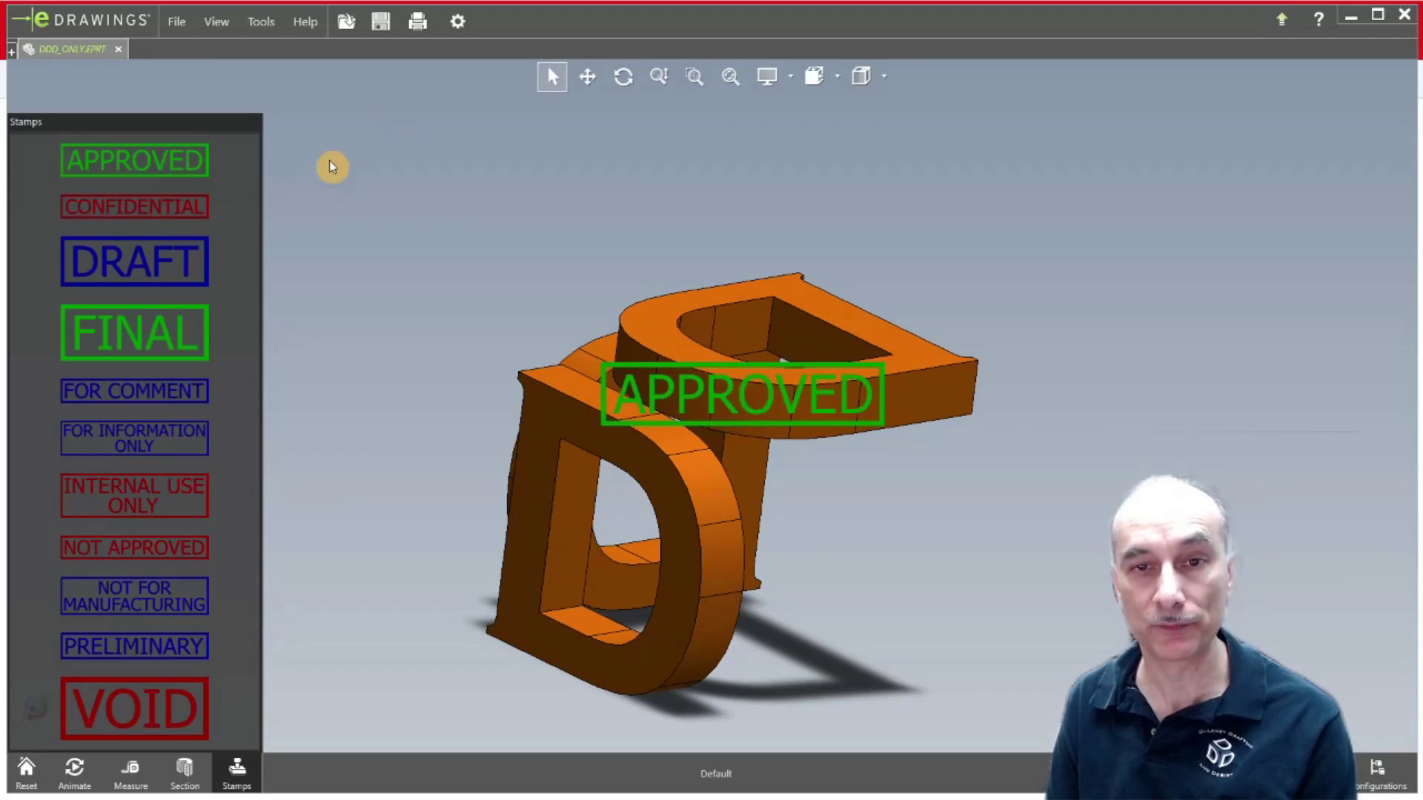
{"action": "left_click", "coordinate": [237, 768]}
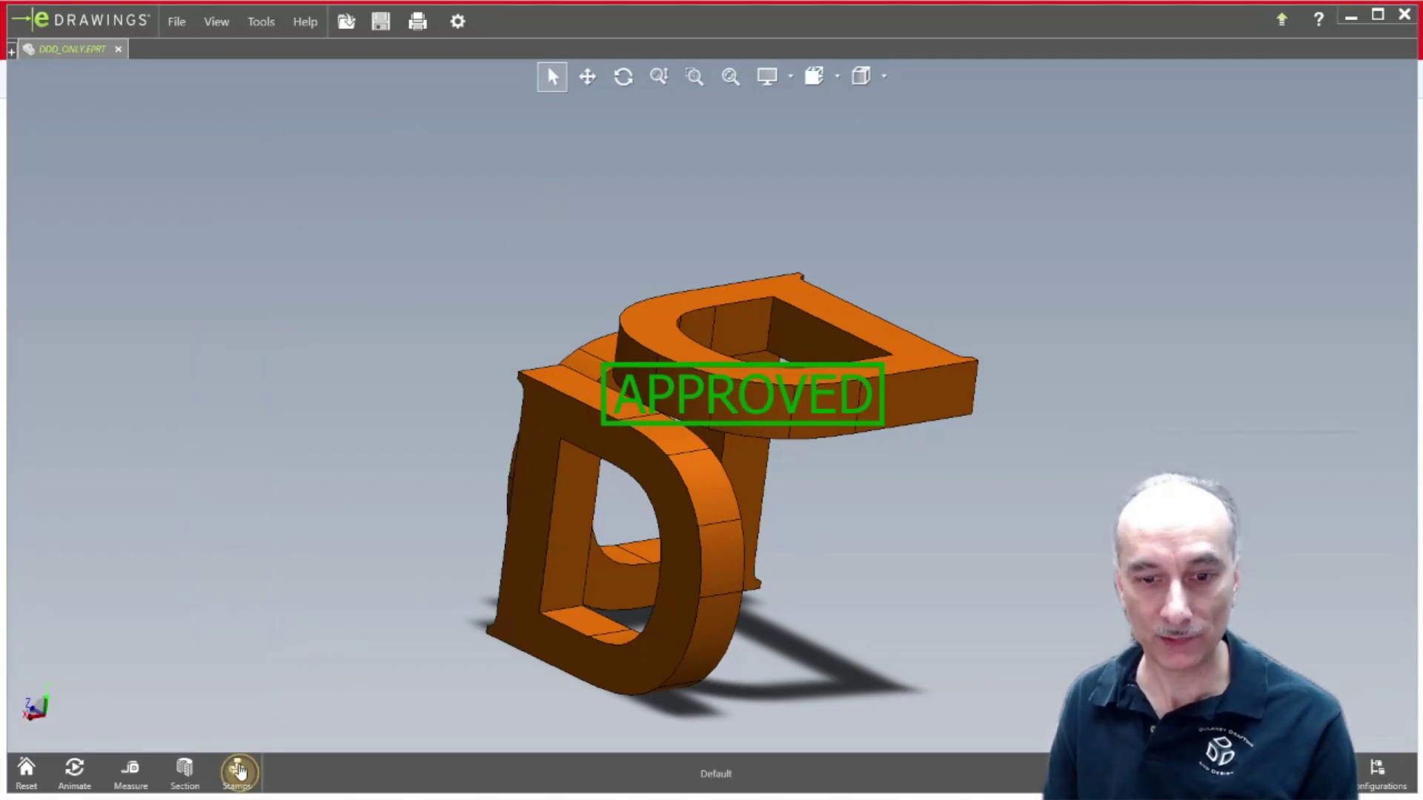
{"action": "mouse_move", "coordinate": [1079, 604]}
{"action": "left_mouse_down"}
{"action": "mouse_move", "coordinate": [581, 493]}
{"action": "mouse_move", "coordinate": [158, 556]}
{"action": "mouse_move", "coordinate": [101, 608]}
{"action": "left_mouse_up"}
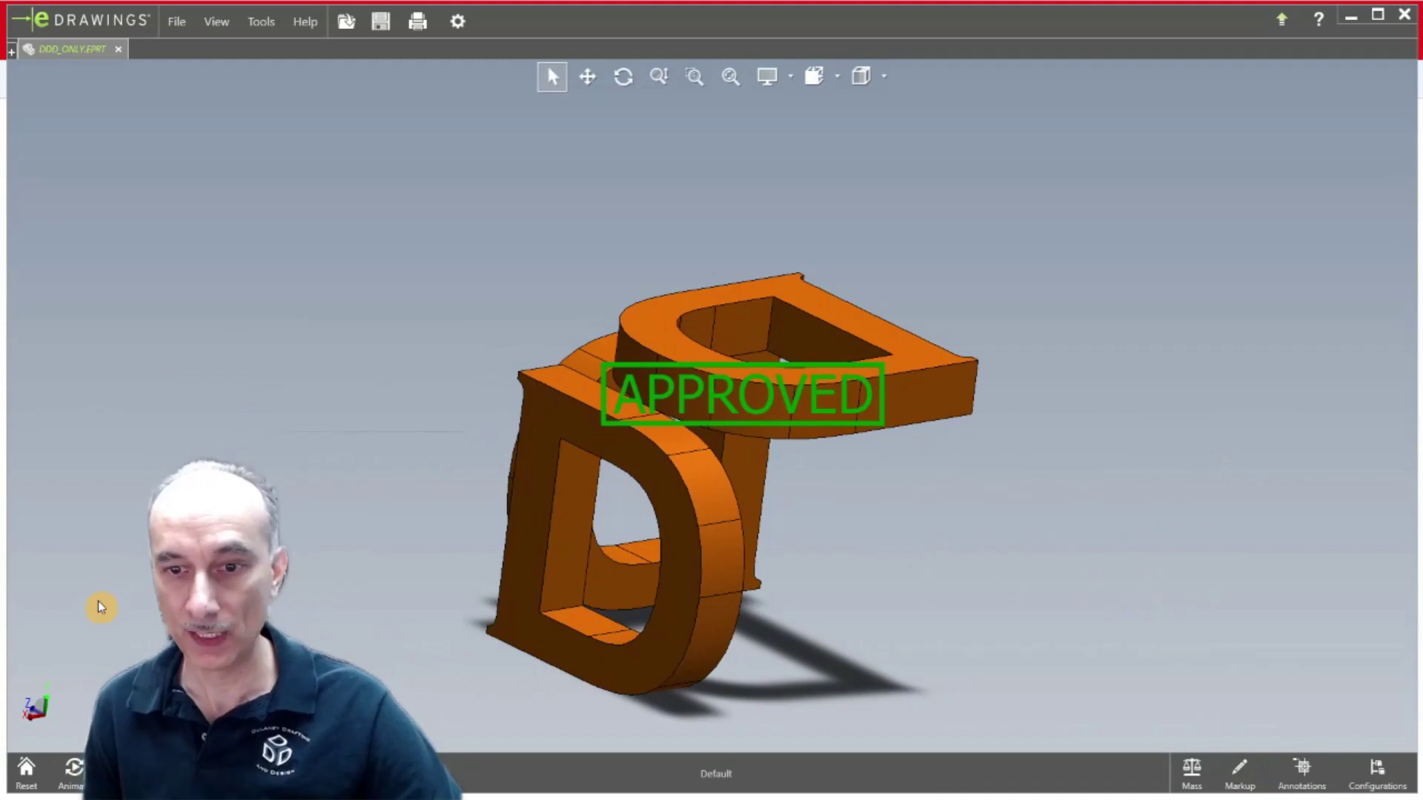
- Display mass properties: volume 0.04 cubic inches, surface area 1.74 square inches
{"action": "left_click", "coordinate": [1193, 772]}
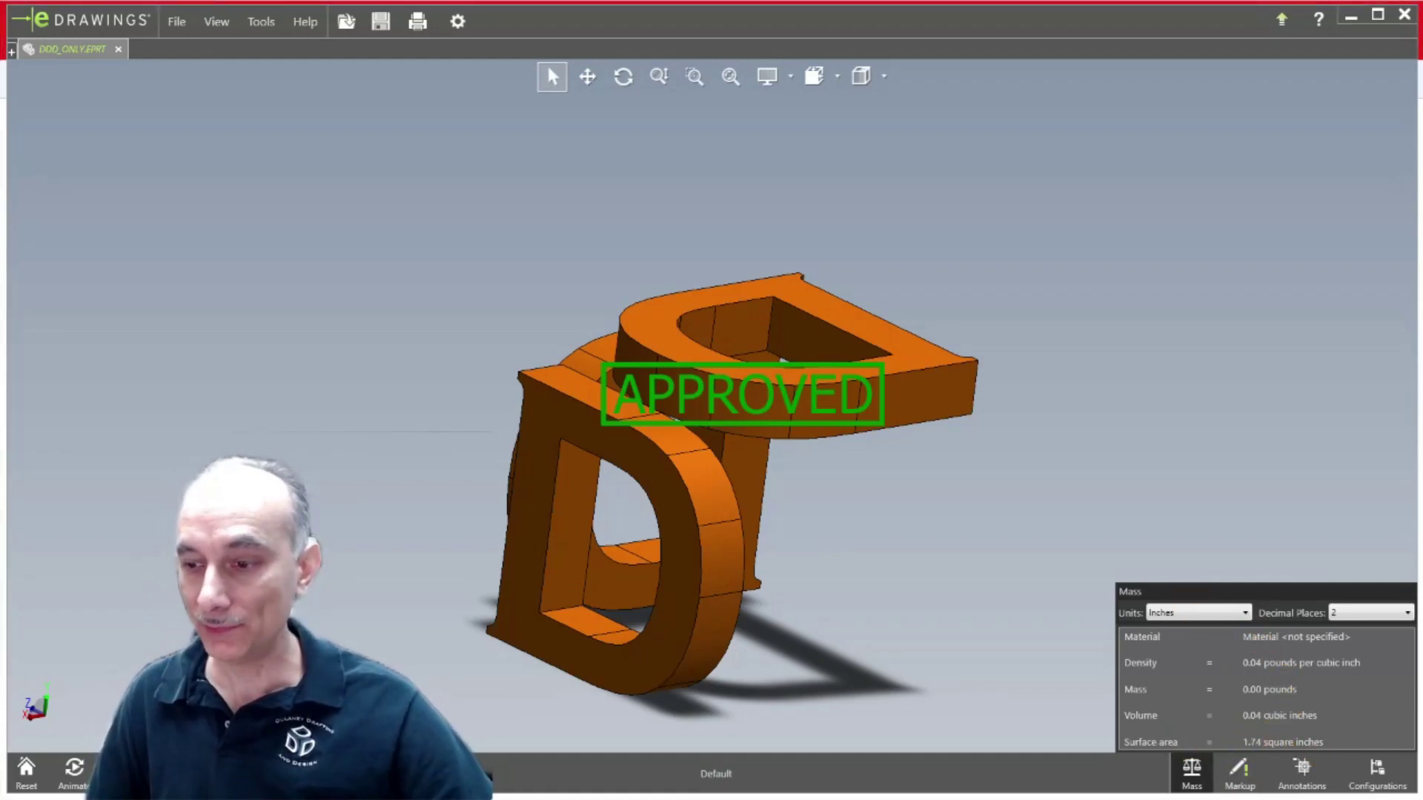
- Add a 'Please subscribe!' label with its leader on the top D, then move it nearer the part
{"action": "left_click", "coordinate": [1243, 774]}
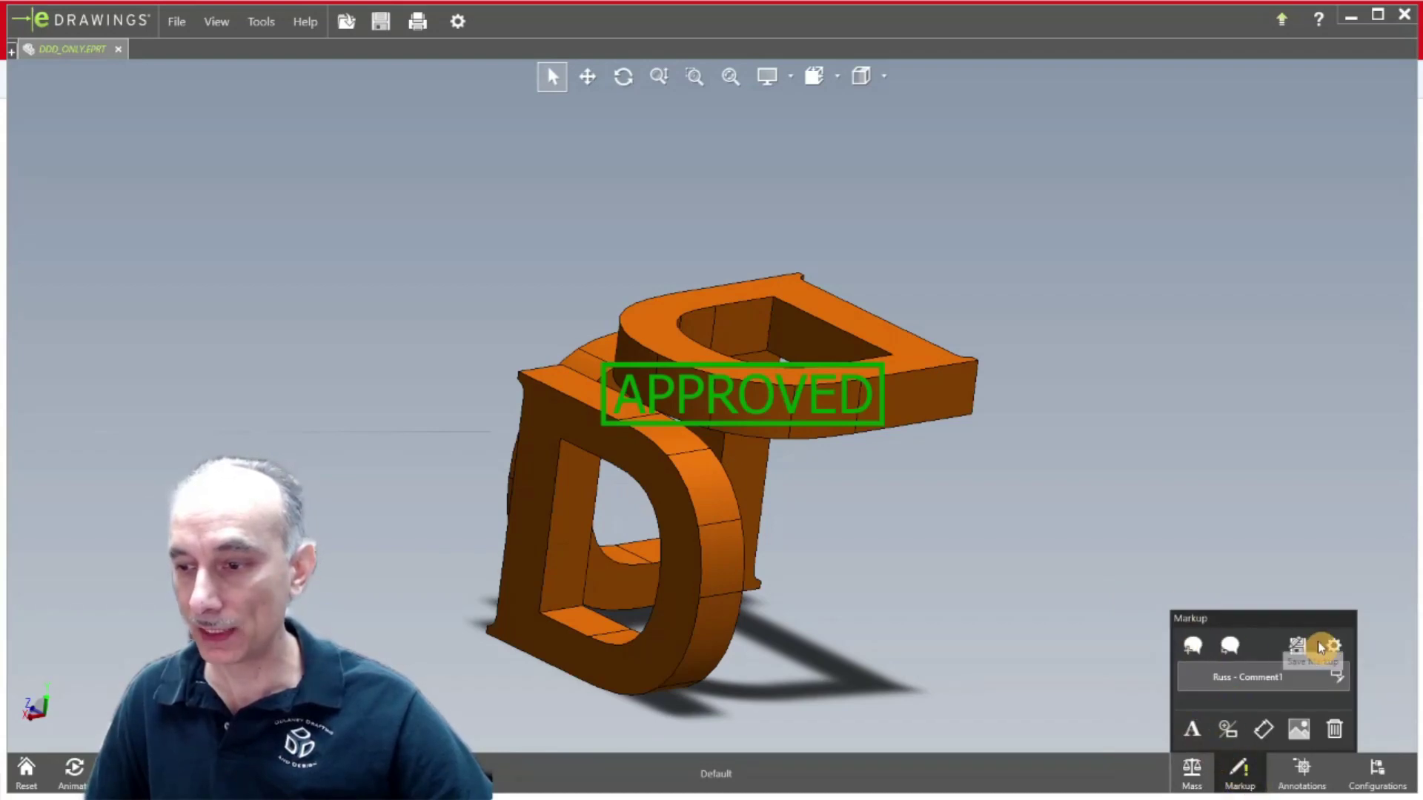
{"action": "left_click", "coordinate": [1194, 732]}
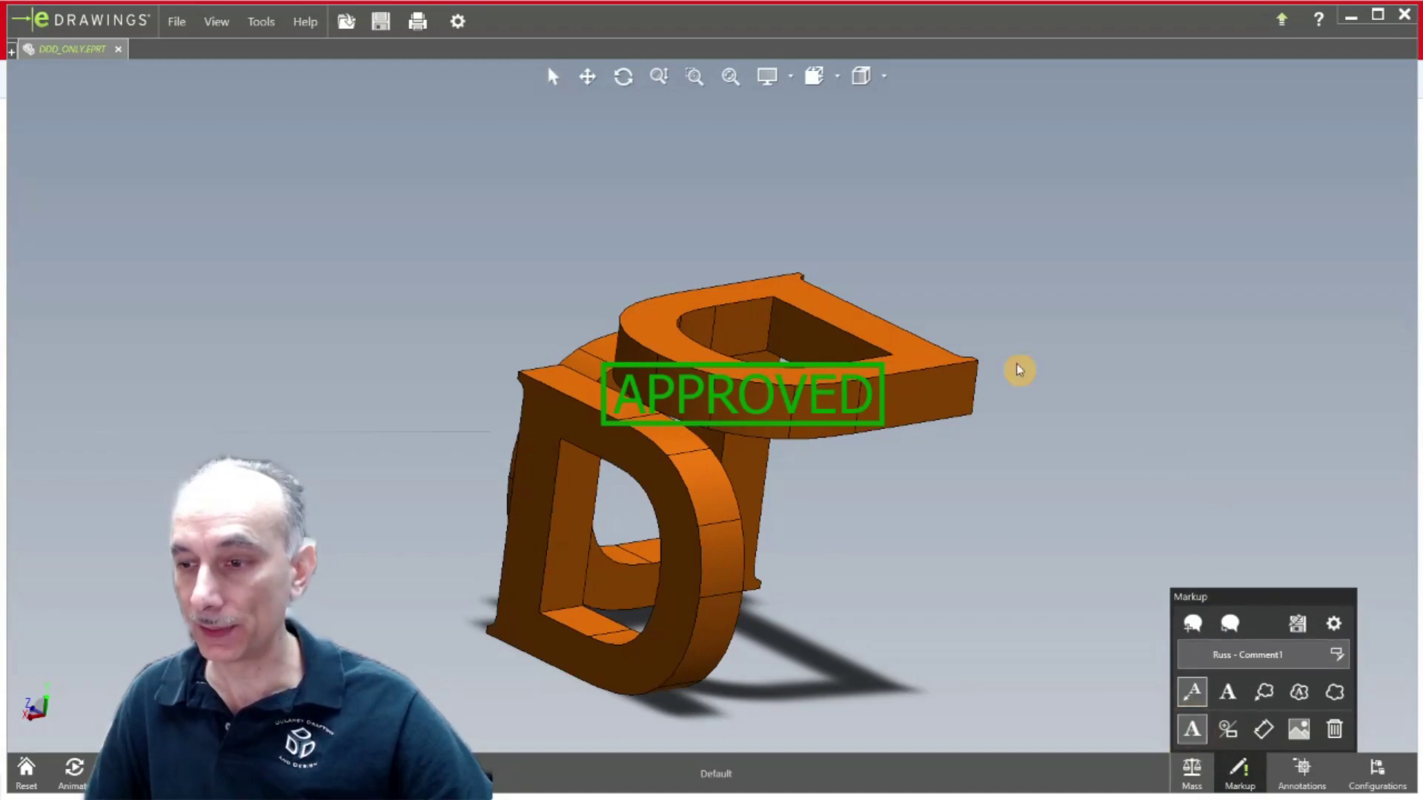
{"action": "left_click", "coordinate": [931, 354]}
{"action": "left_click", "coordinate": [1056, 217]}
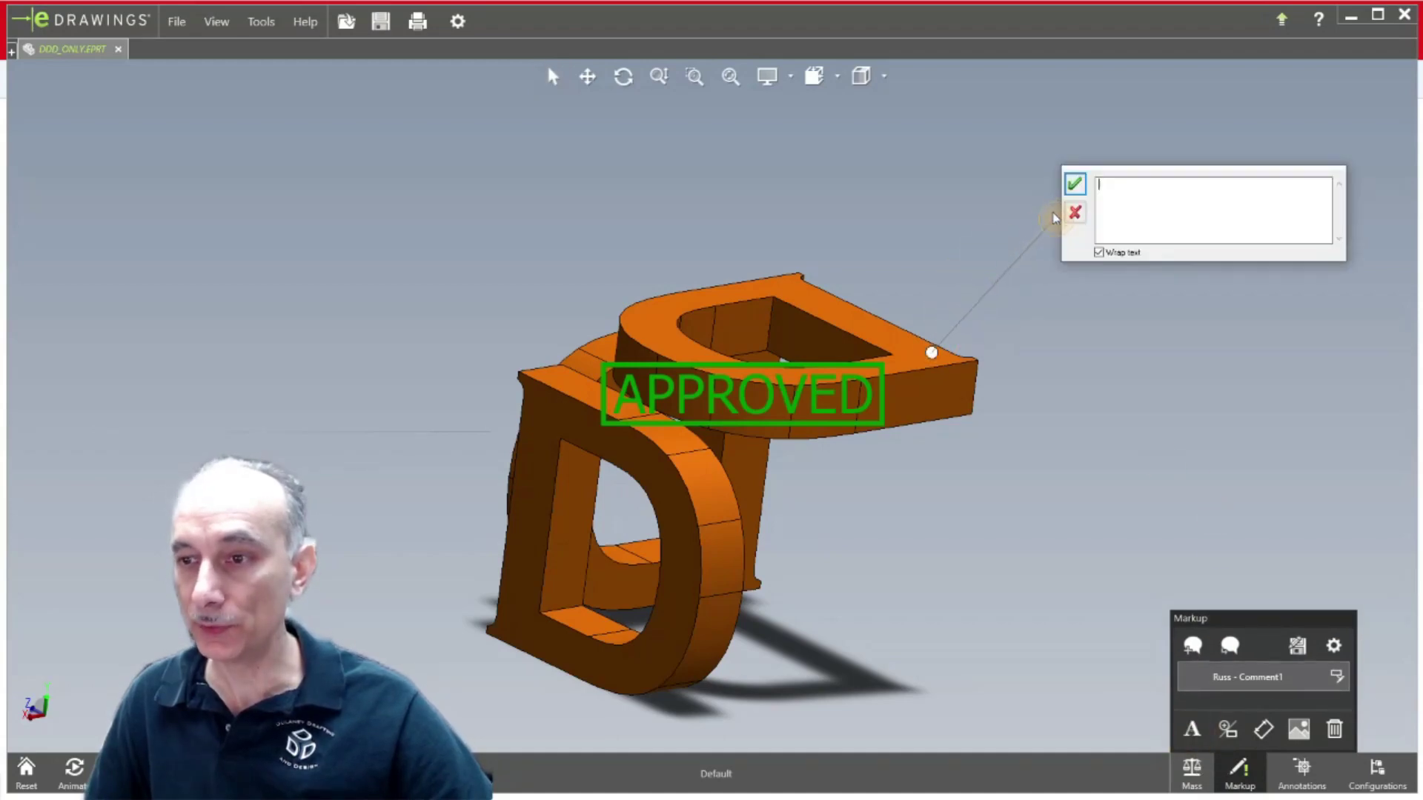
{"action": "type", "text": "P"}
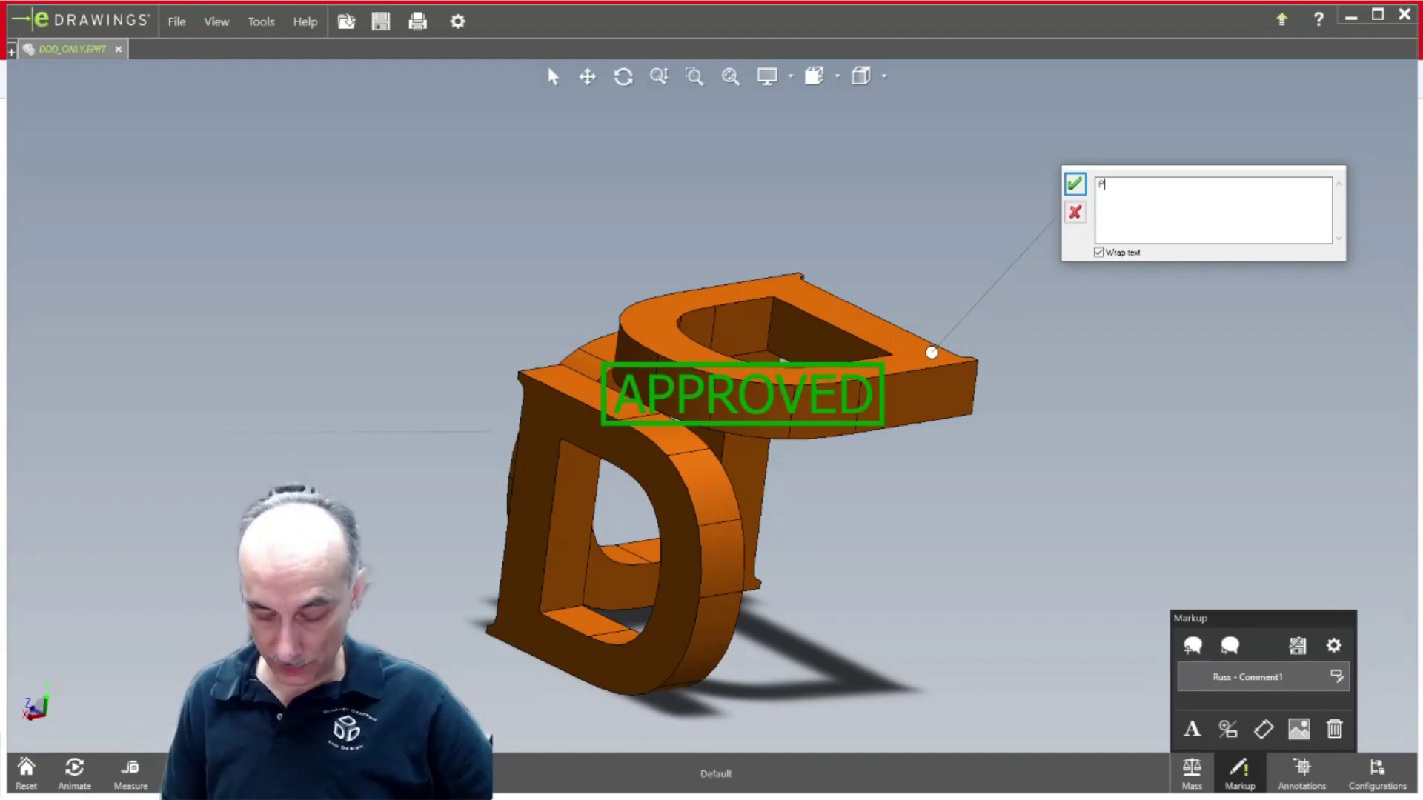
{"action": "type", "text": "lease subscri"}
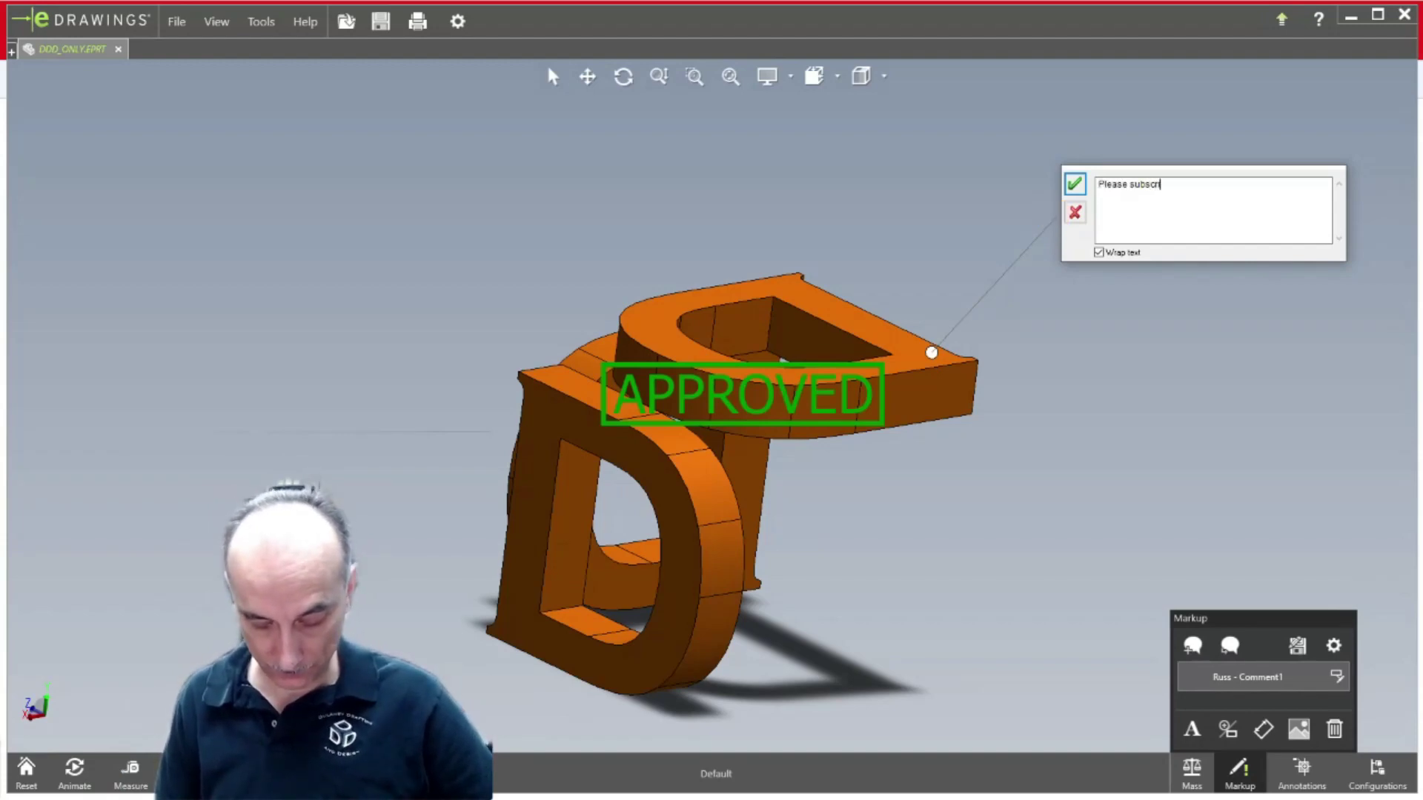
{"action": "type", "text": "be!"}
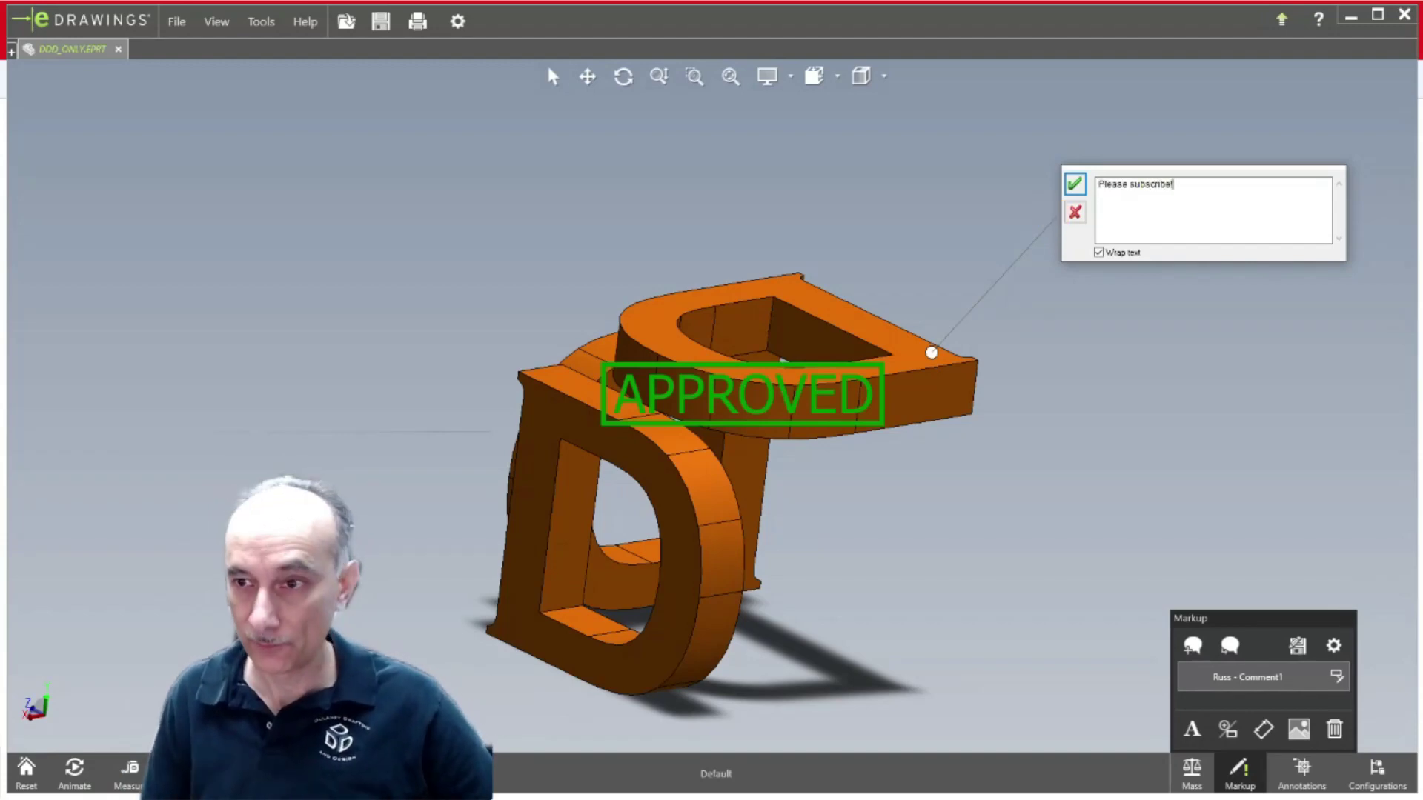
{"action": "left_click", "coordinate": [1075, 185]}
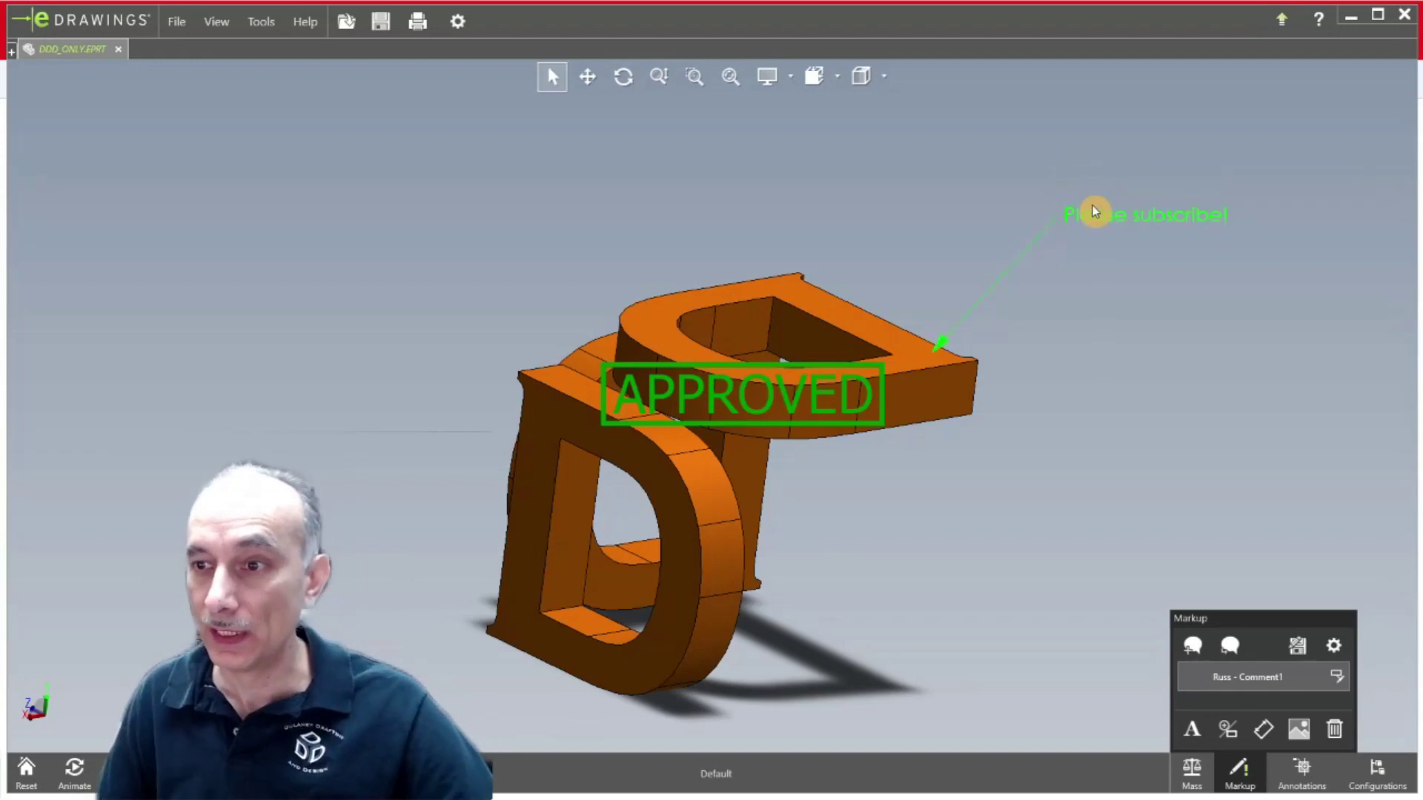
{"action": "double_click", "coordinate": [1115, 221]}
{"action": "left_click_drag", "start_coordinate": [1102, 240], "coordinate": [1051, 295]}
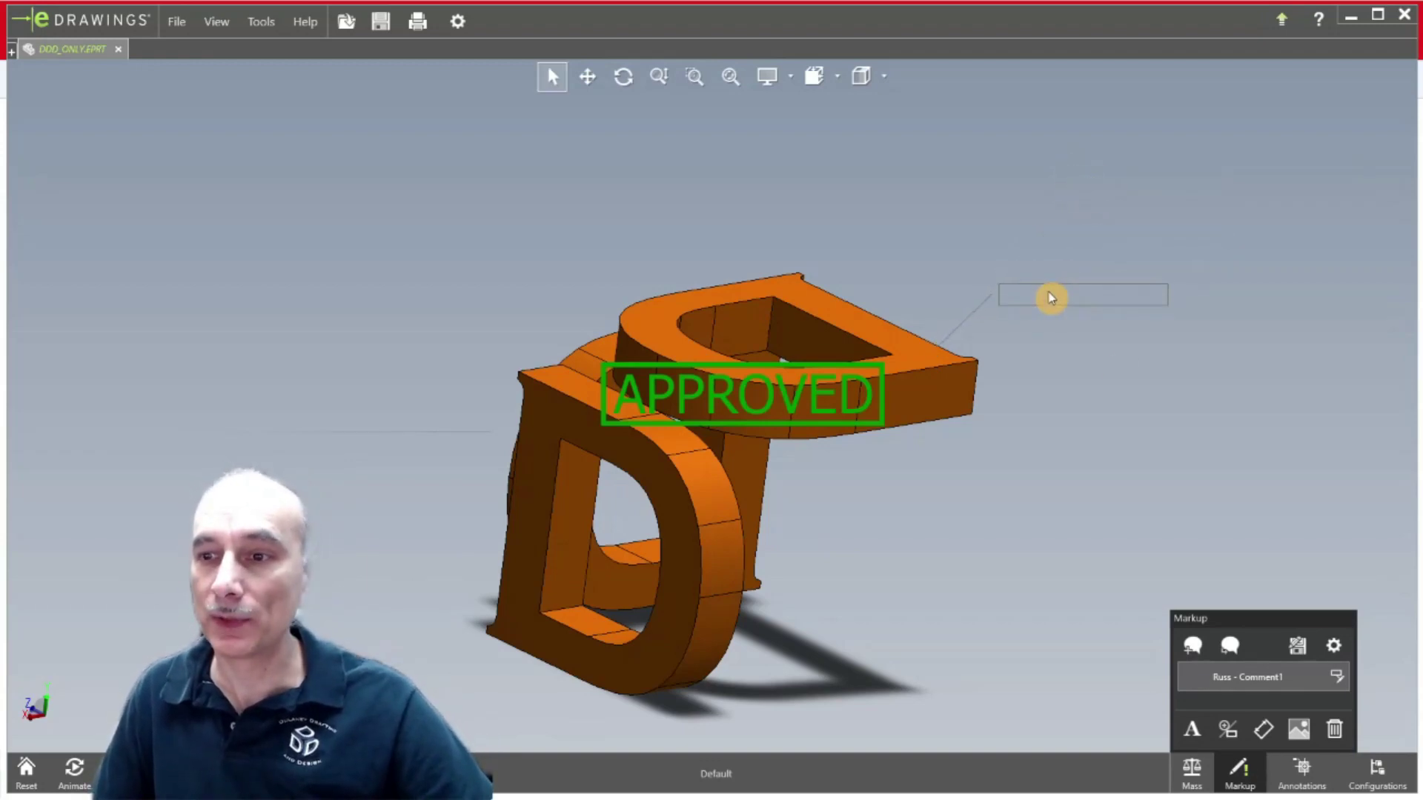
{"action": "left_click", "coordinate": [1051, 362]}
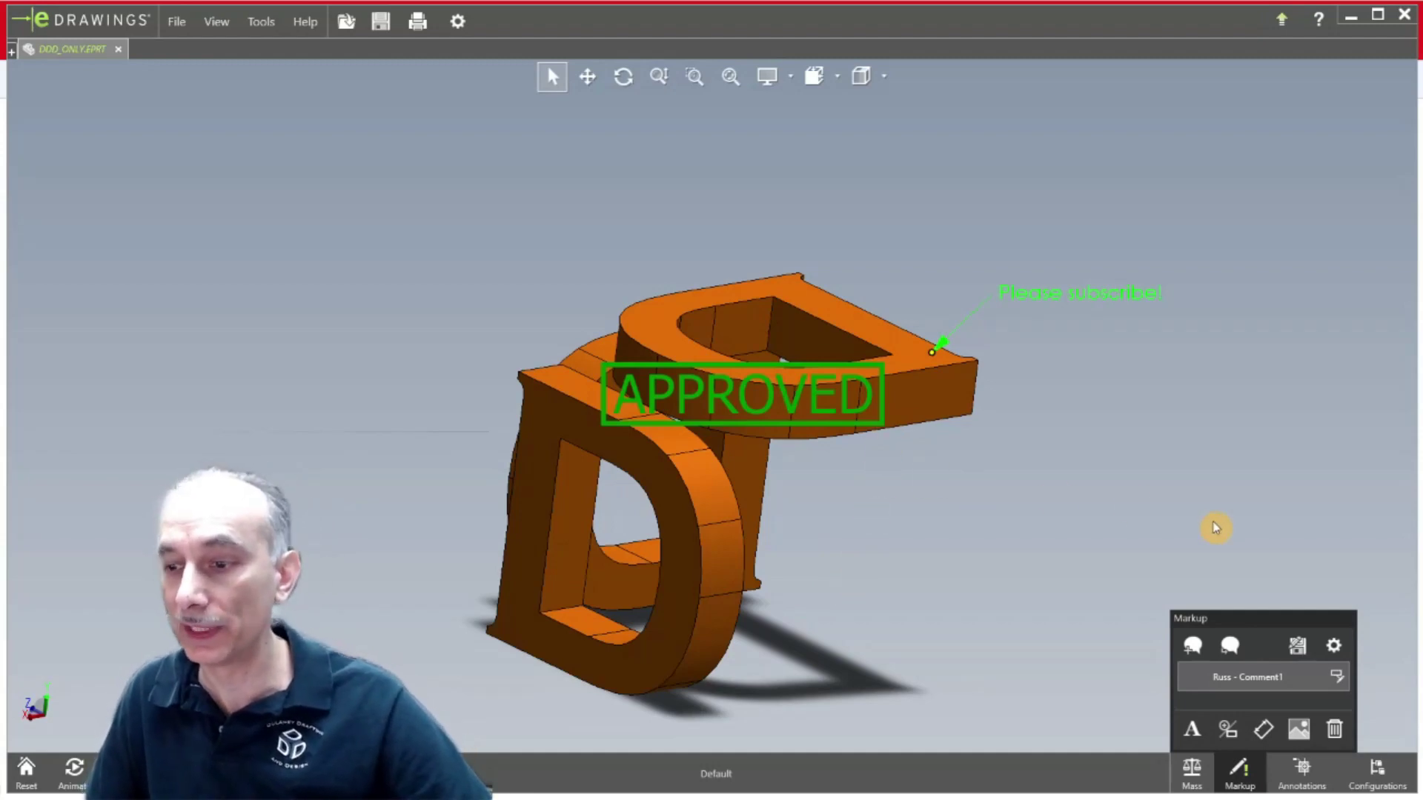
{"action": "left_click", "coordinate": [1239, 773]}
{"action": "left_click", "coordinate": [1306, 772]}
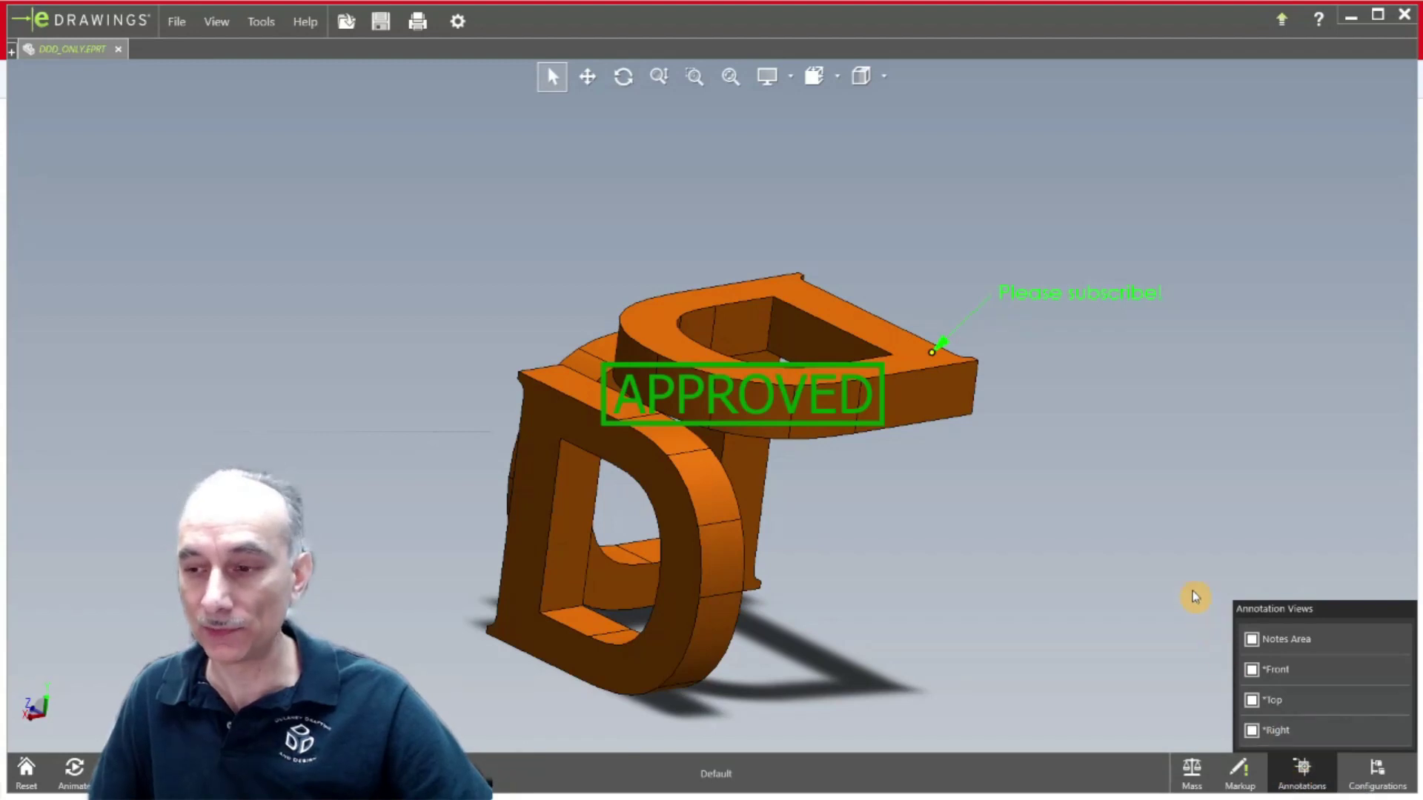
- Close annotation views and select Default, the part's only configuration
{"action": "left_click", "coordinate": [1298, 767]}
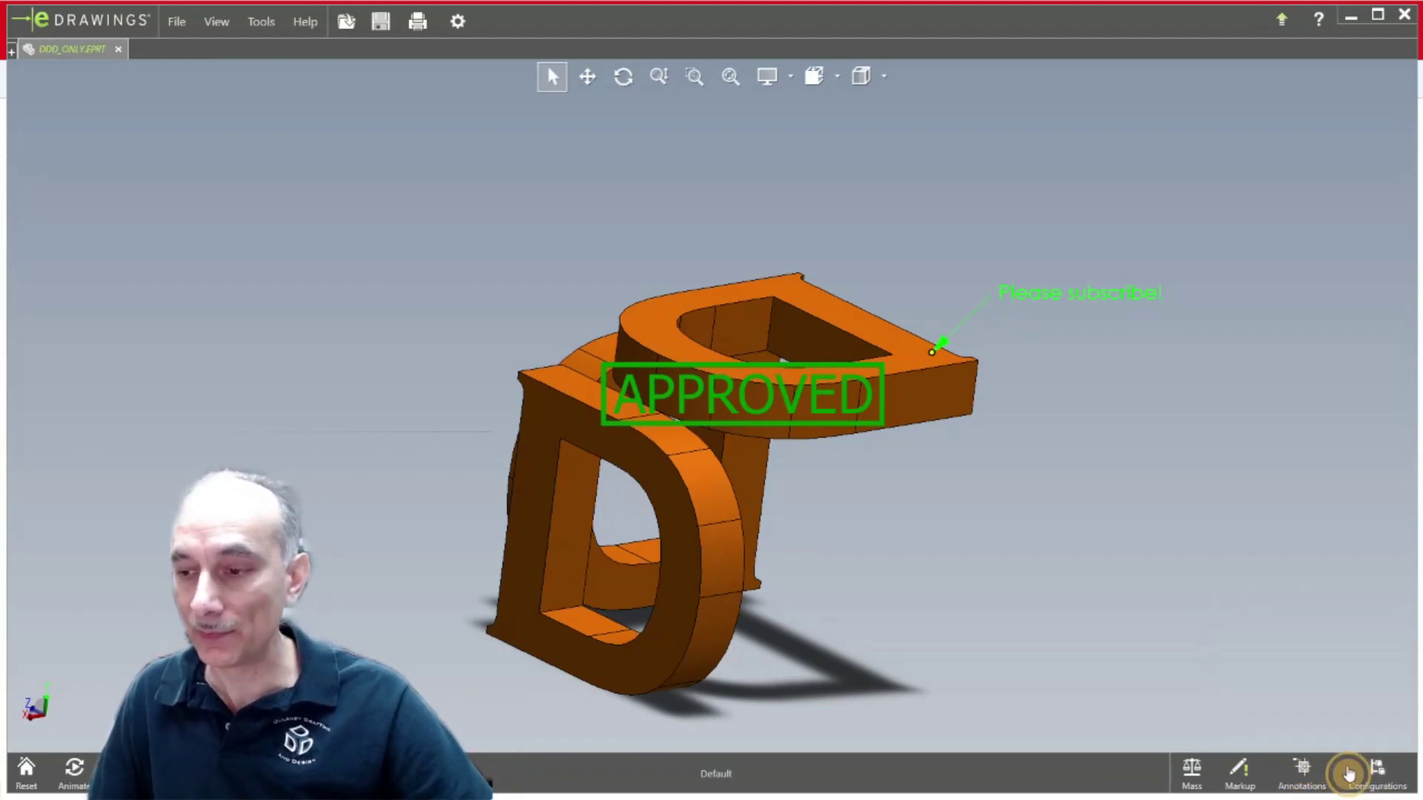
{"action": "left_click", "coordinate": [1380, 775]}
{"action": "left_click", "coordinate": [1236, 697]}
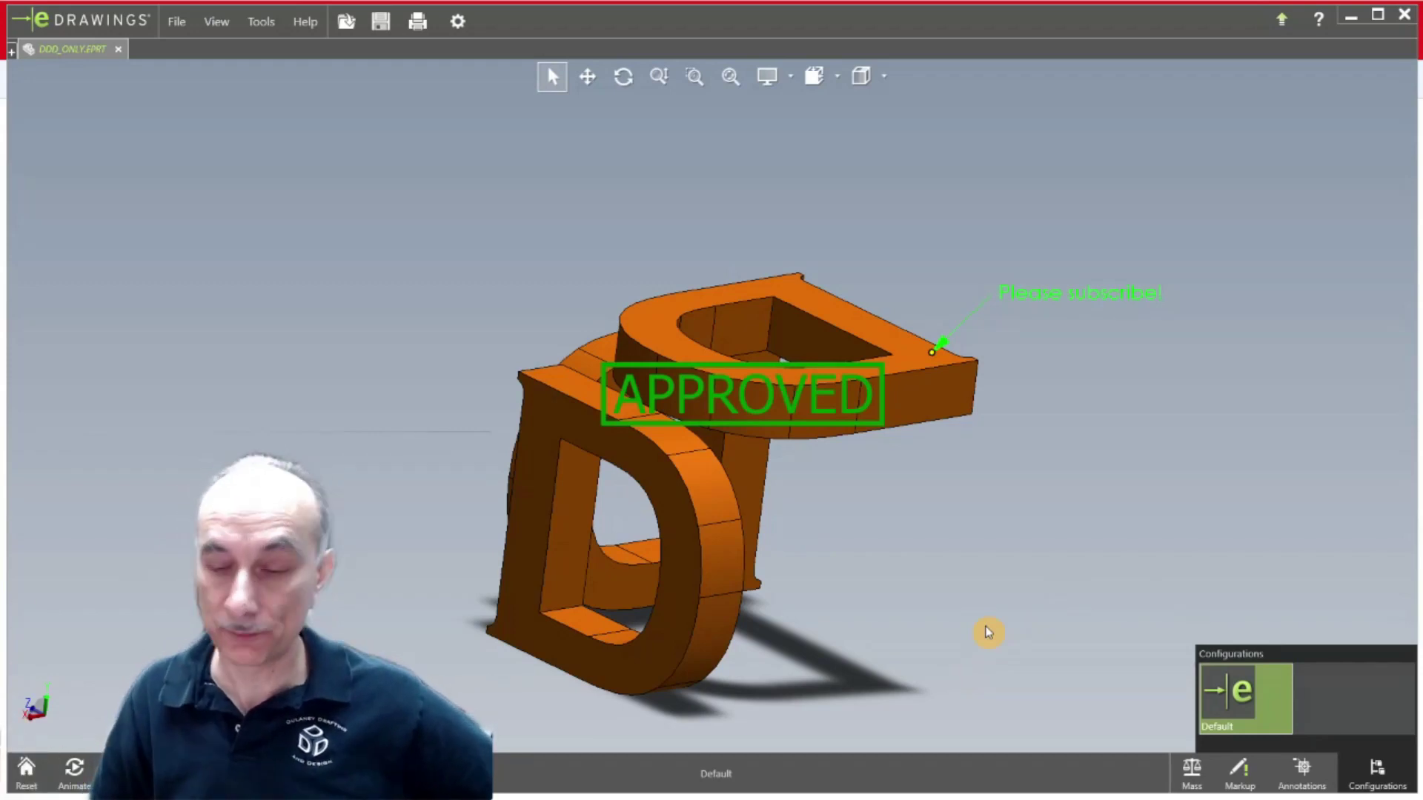
- Deselect the label and orbit the model to face the three D letters head-on
{"action": "left_click", "coordinate": [1062, 619]}
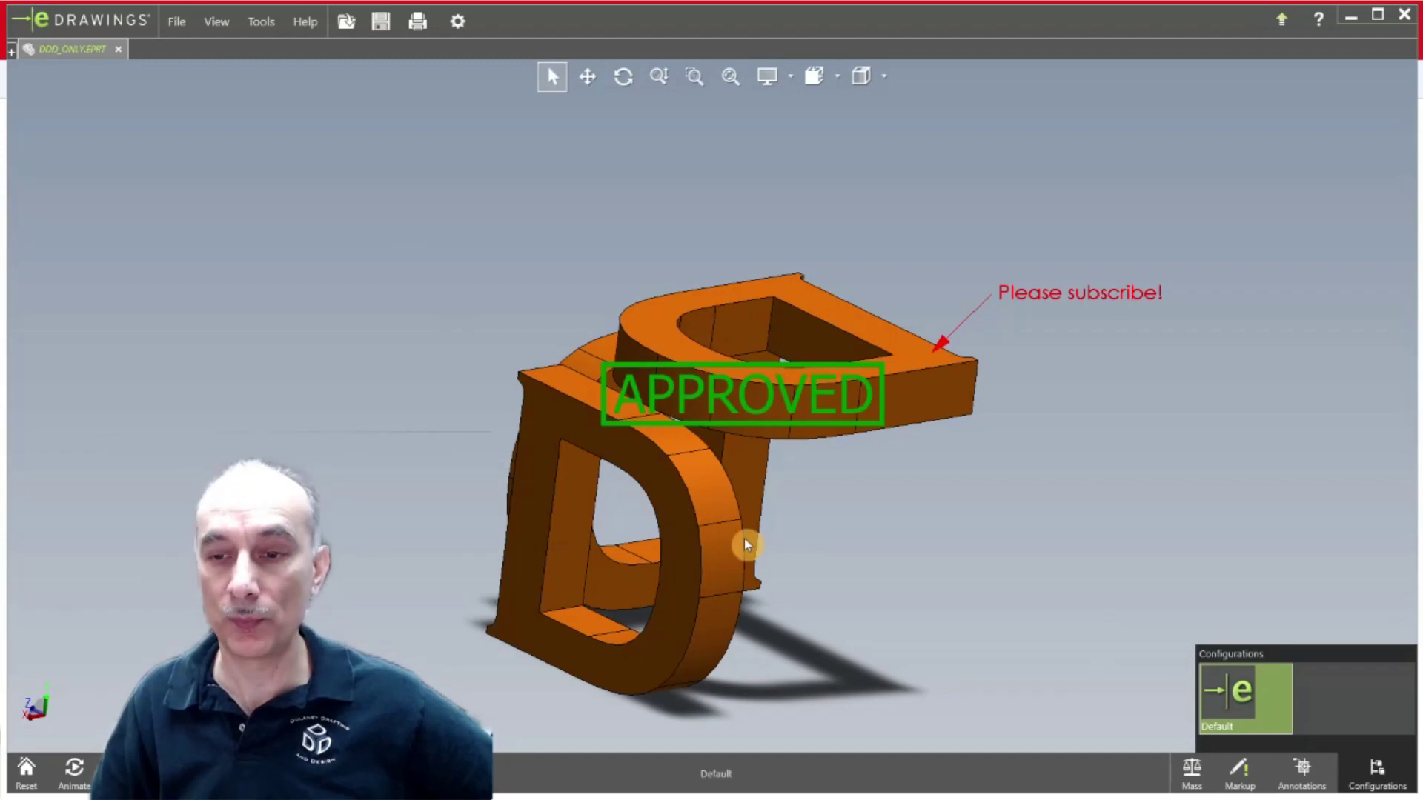
{"action": "middle_click_drag", "start_coordinate": [744, 547], "coordinate": [956, 535]}
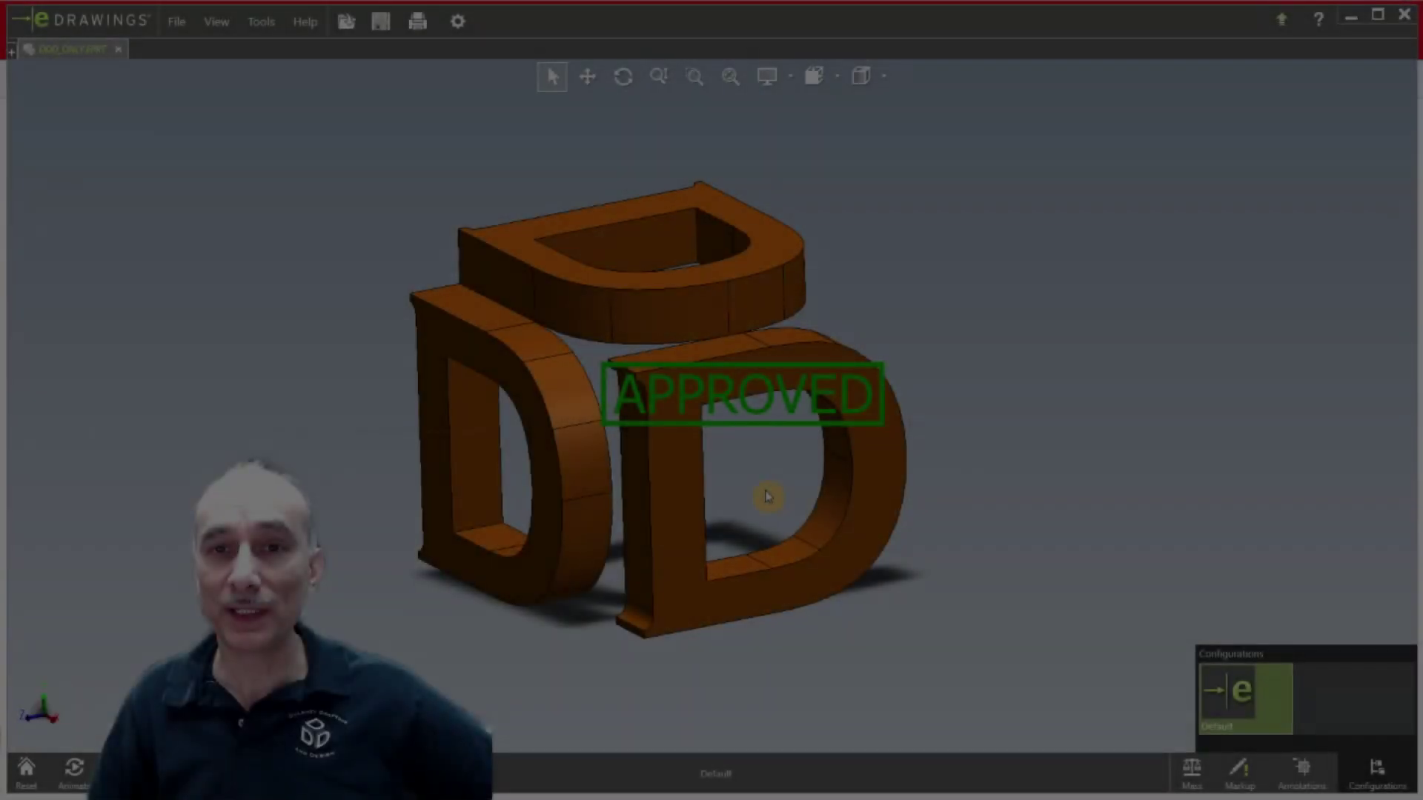